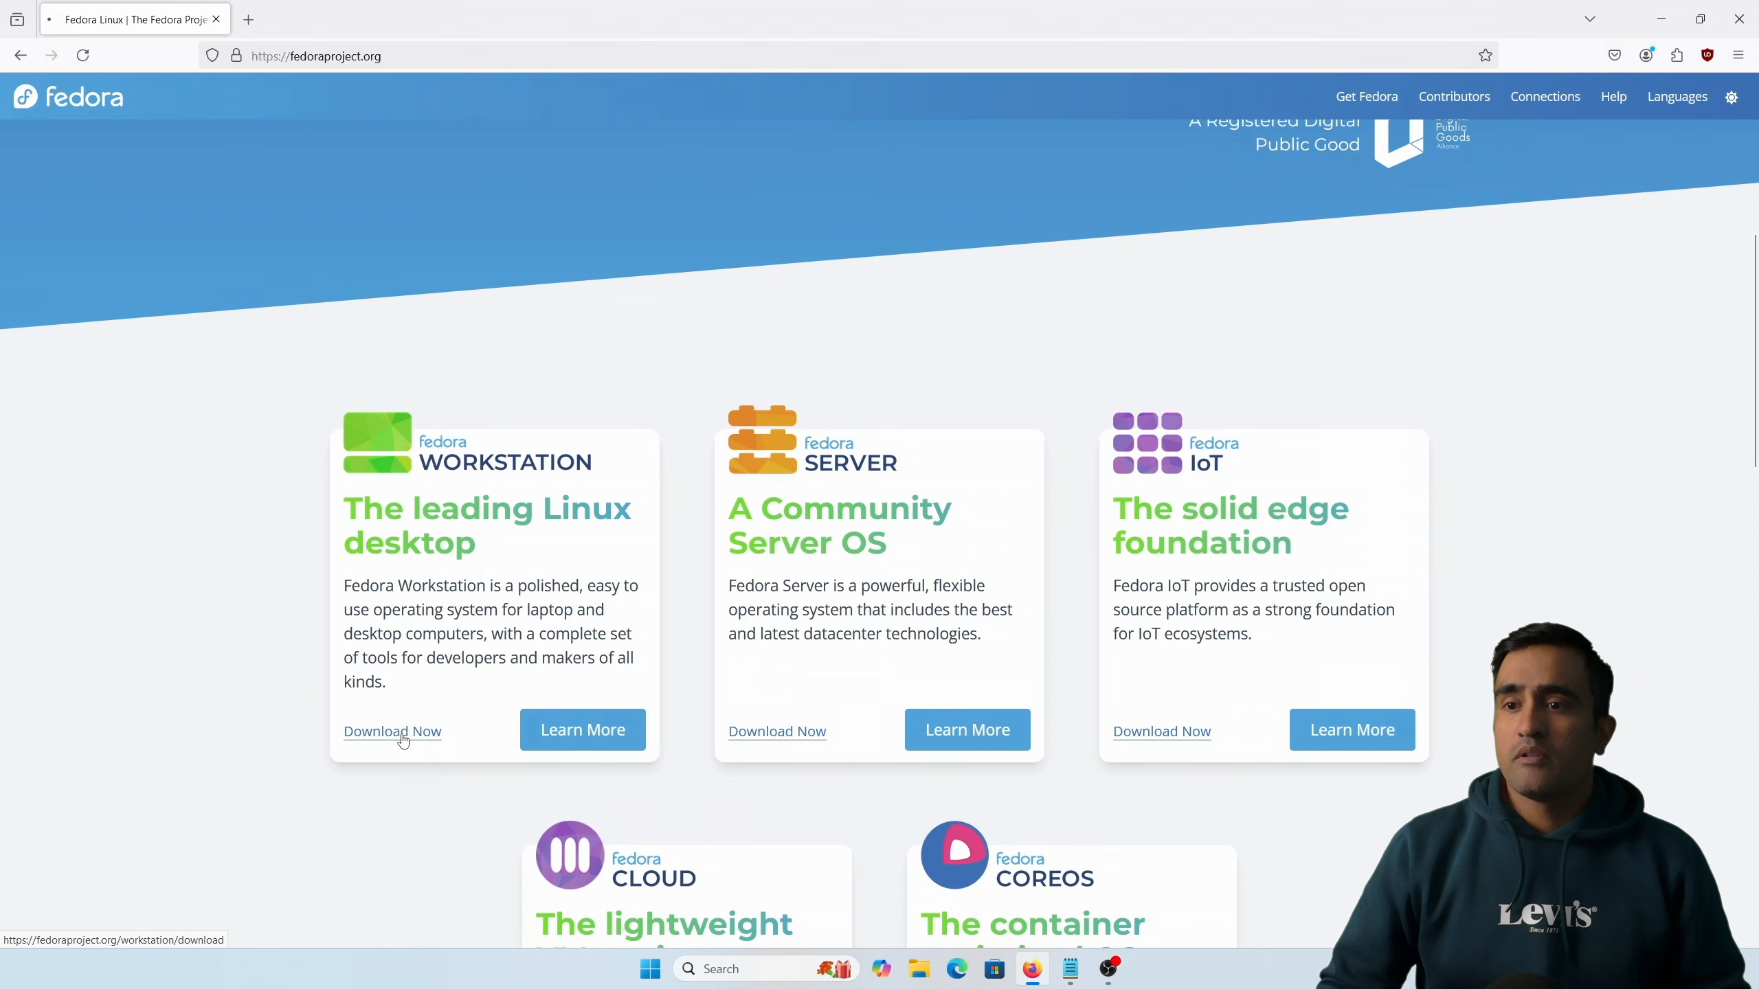
Step: Open the Fedora Workstation download page and highlight the Intel and AMD x86_64 systems section
left_click(402, 737)
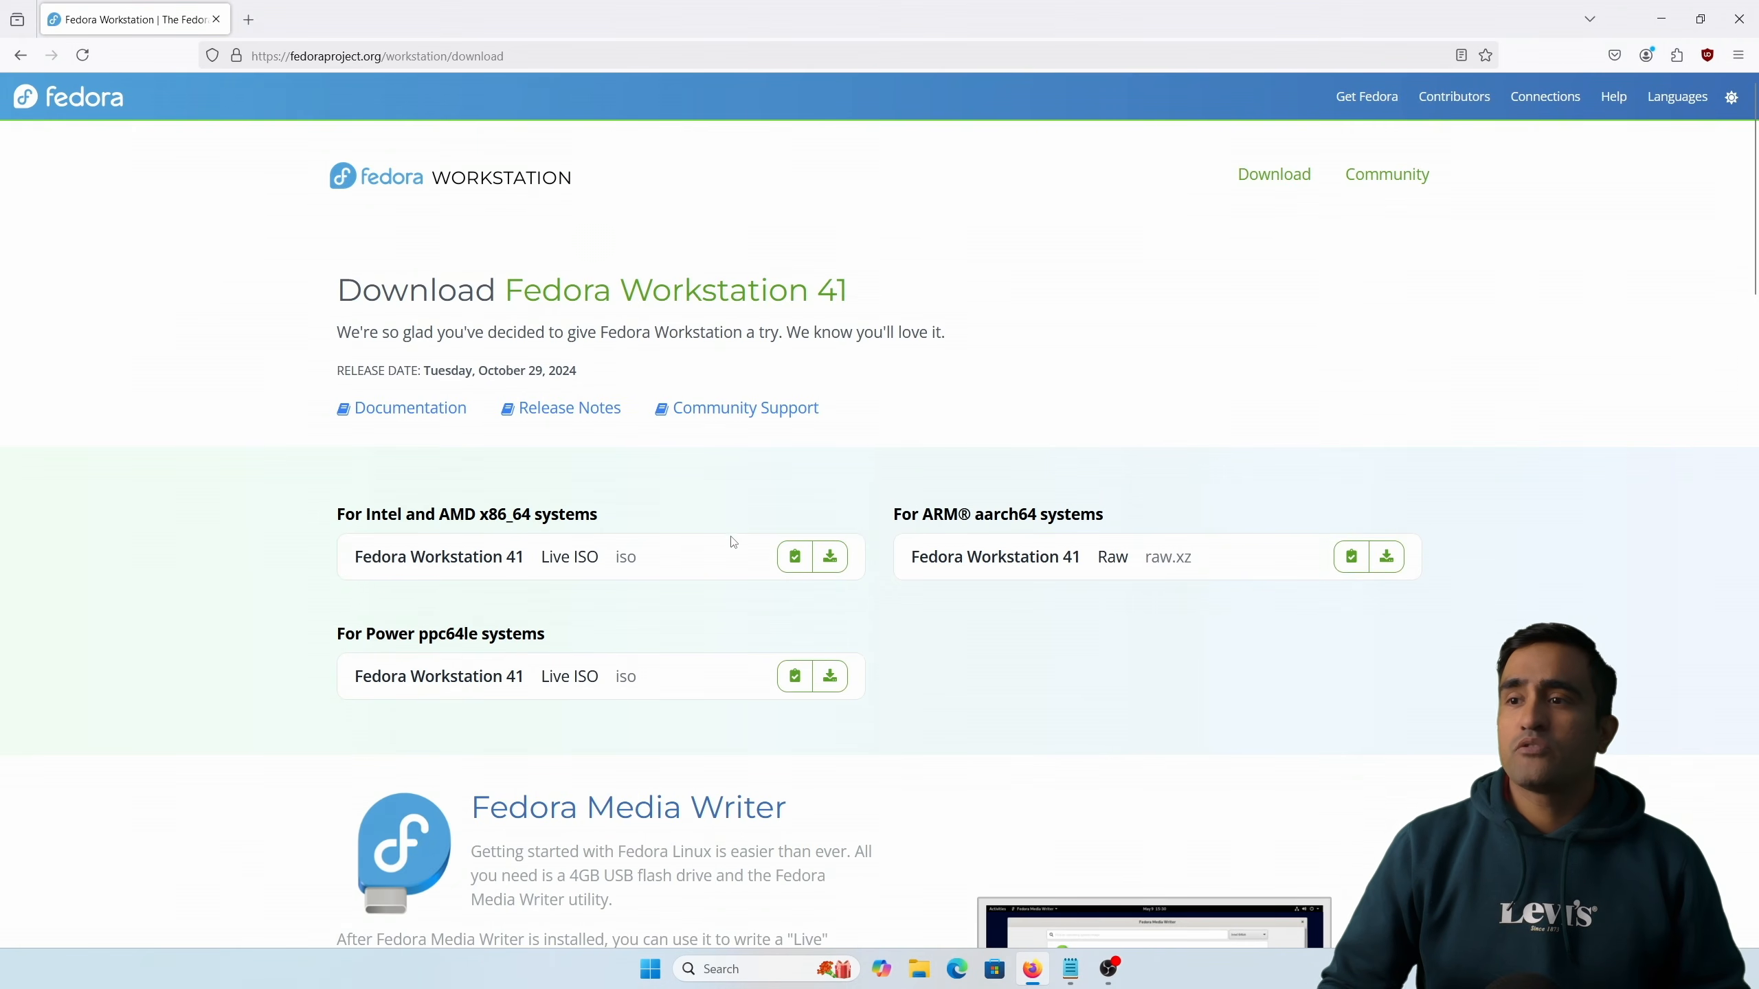
left_click_drag(333, 514, 558, 516)
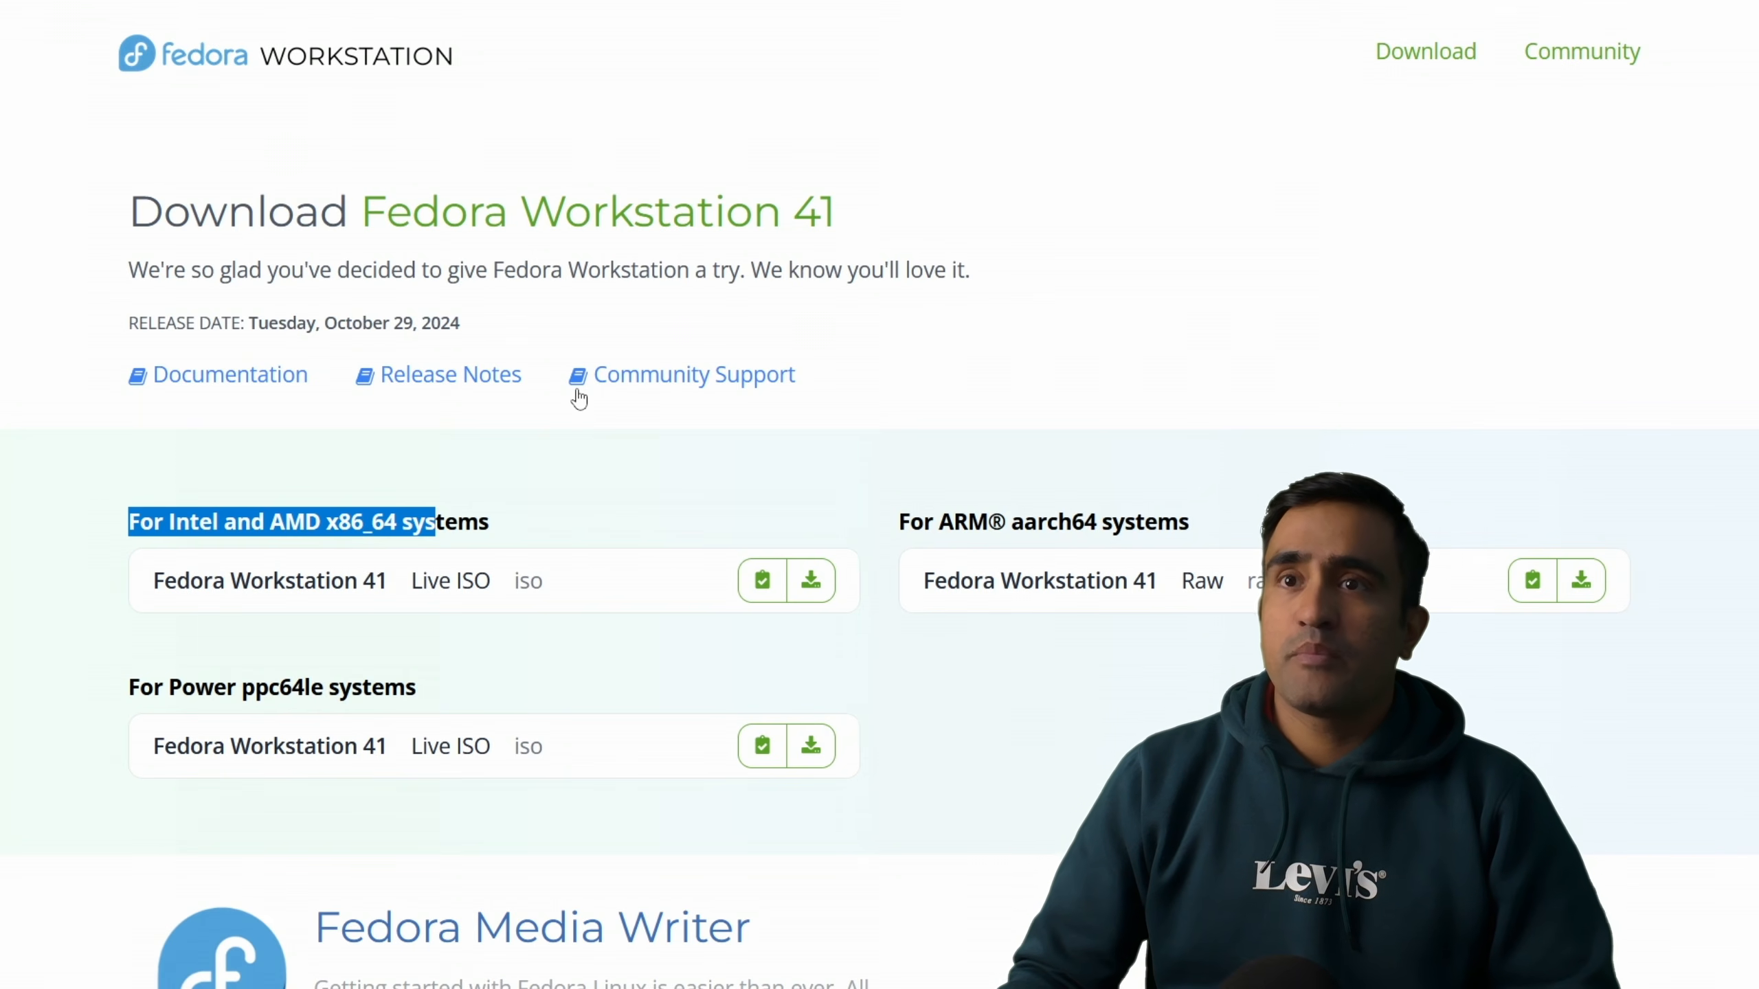
key("super")
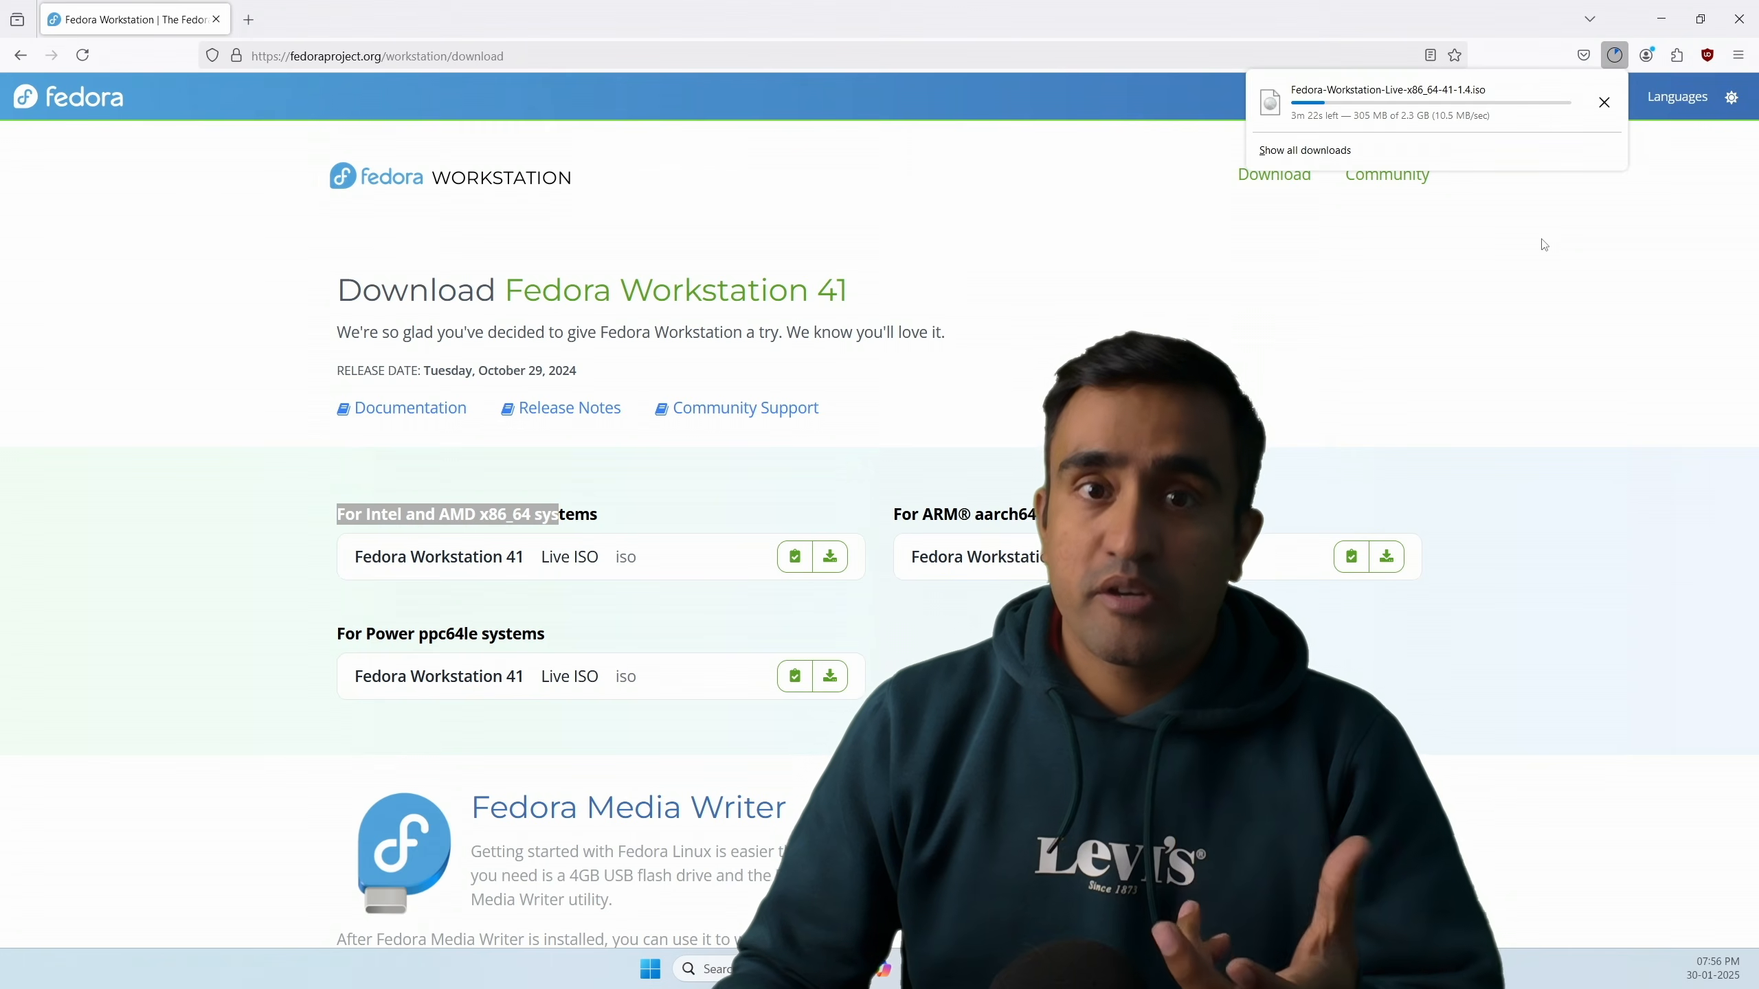
Step: Cancel the running Fedora Workstation Live ISO download and close the downloads panel
left_click(1604, 102)
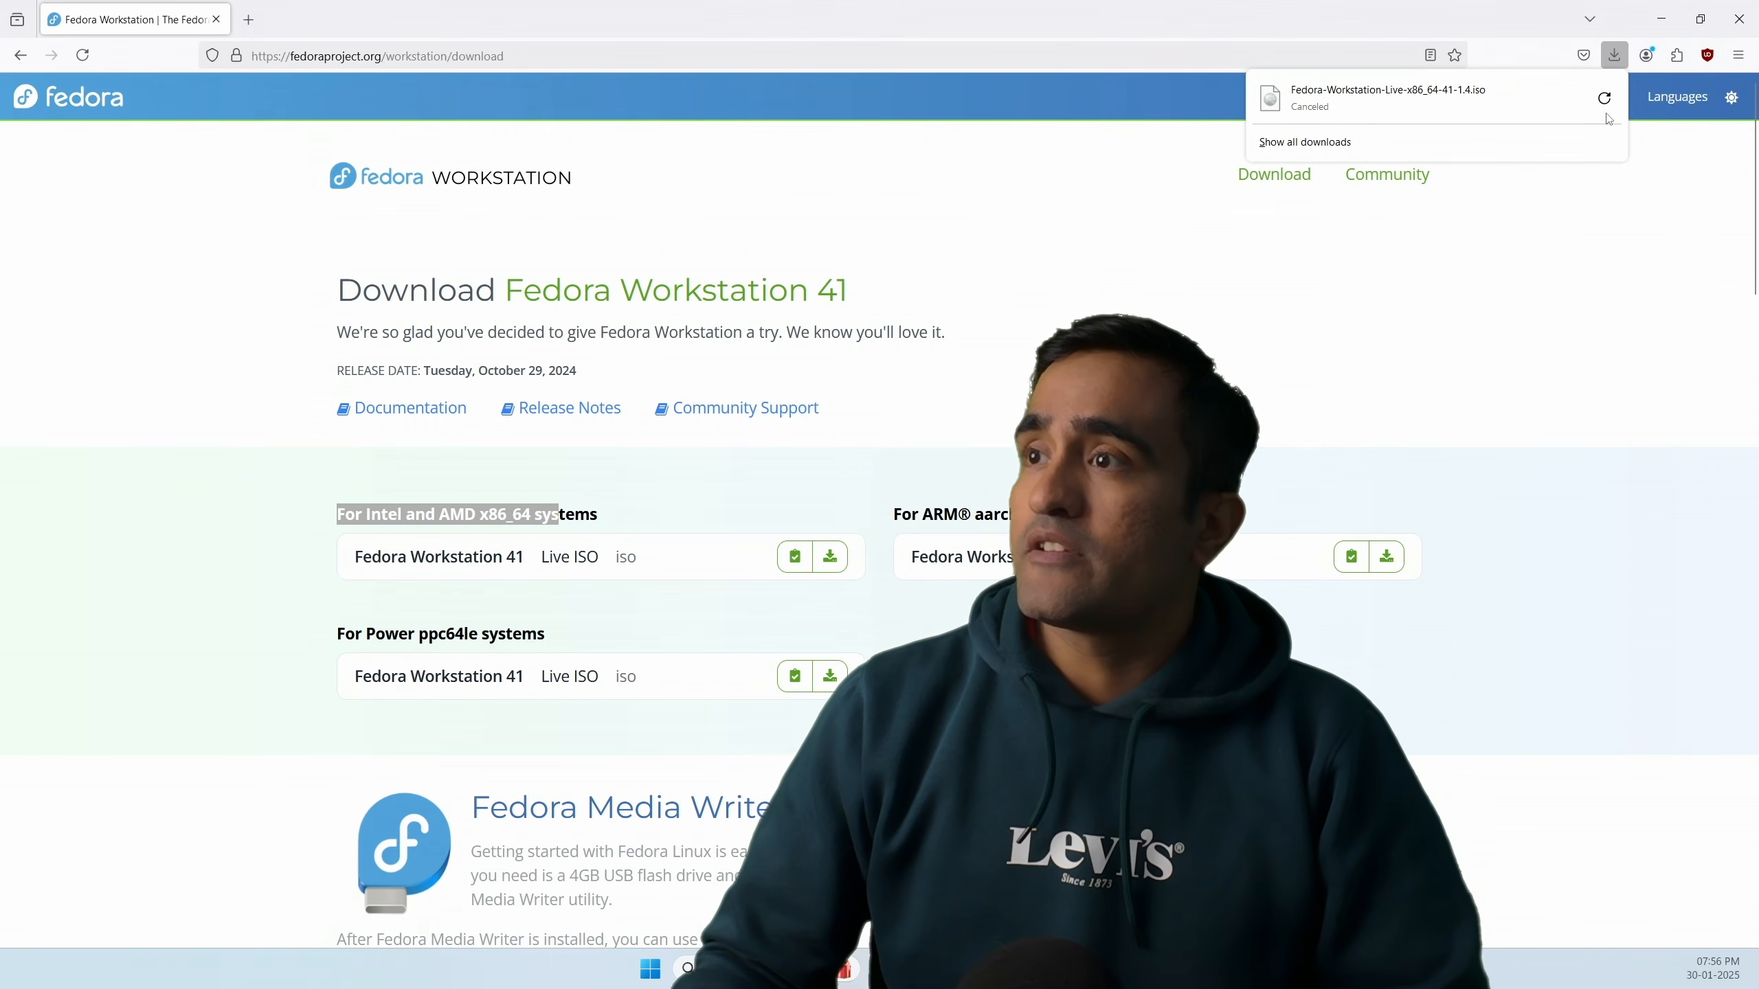
left_click(1500, 342)
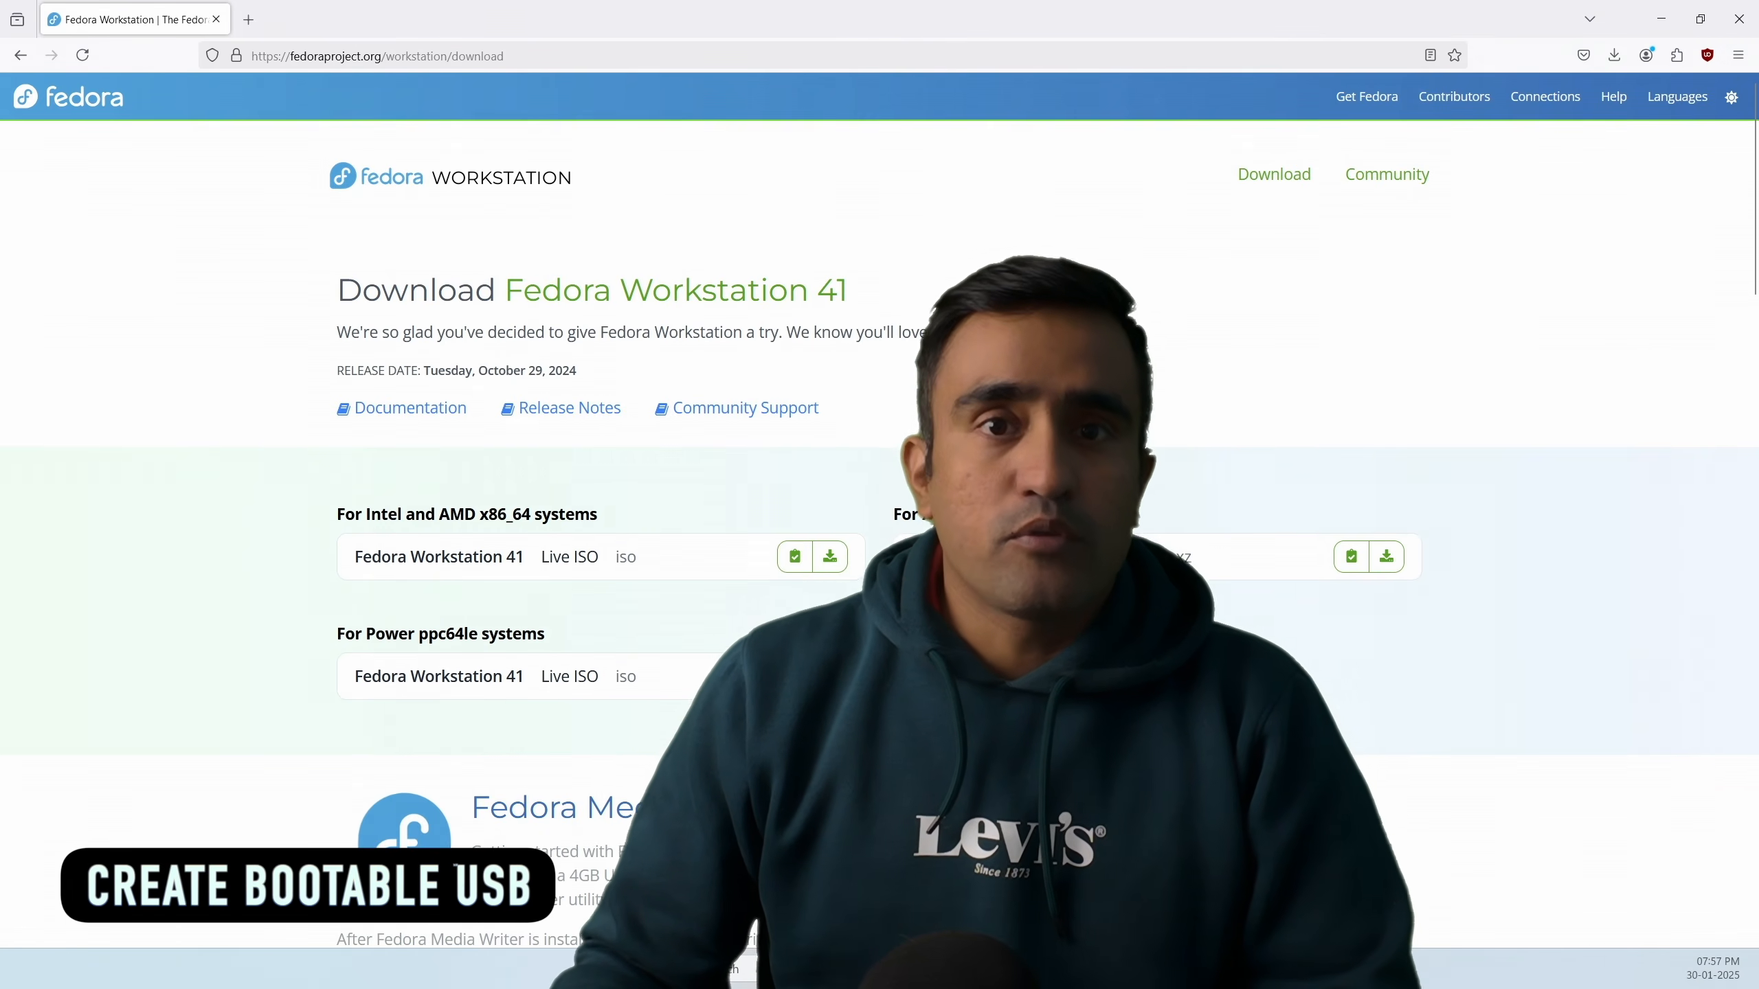
Step: Download the Fedora Media Writer win64 5.2.3 installer for Windows from its GitHub release page
scroll(732, 539, "down", 3)
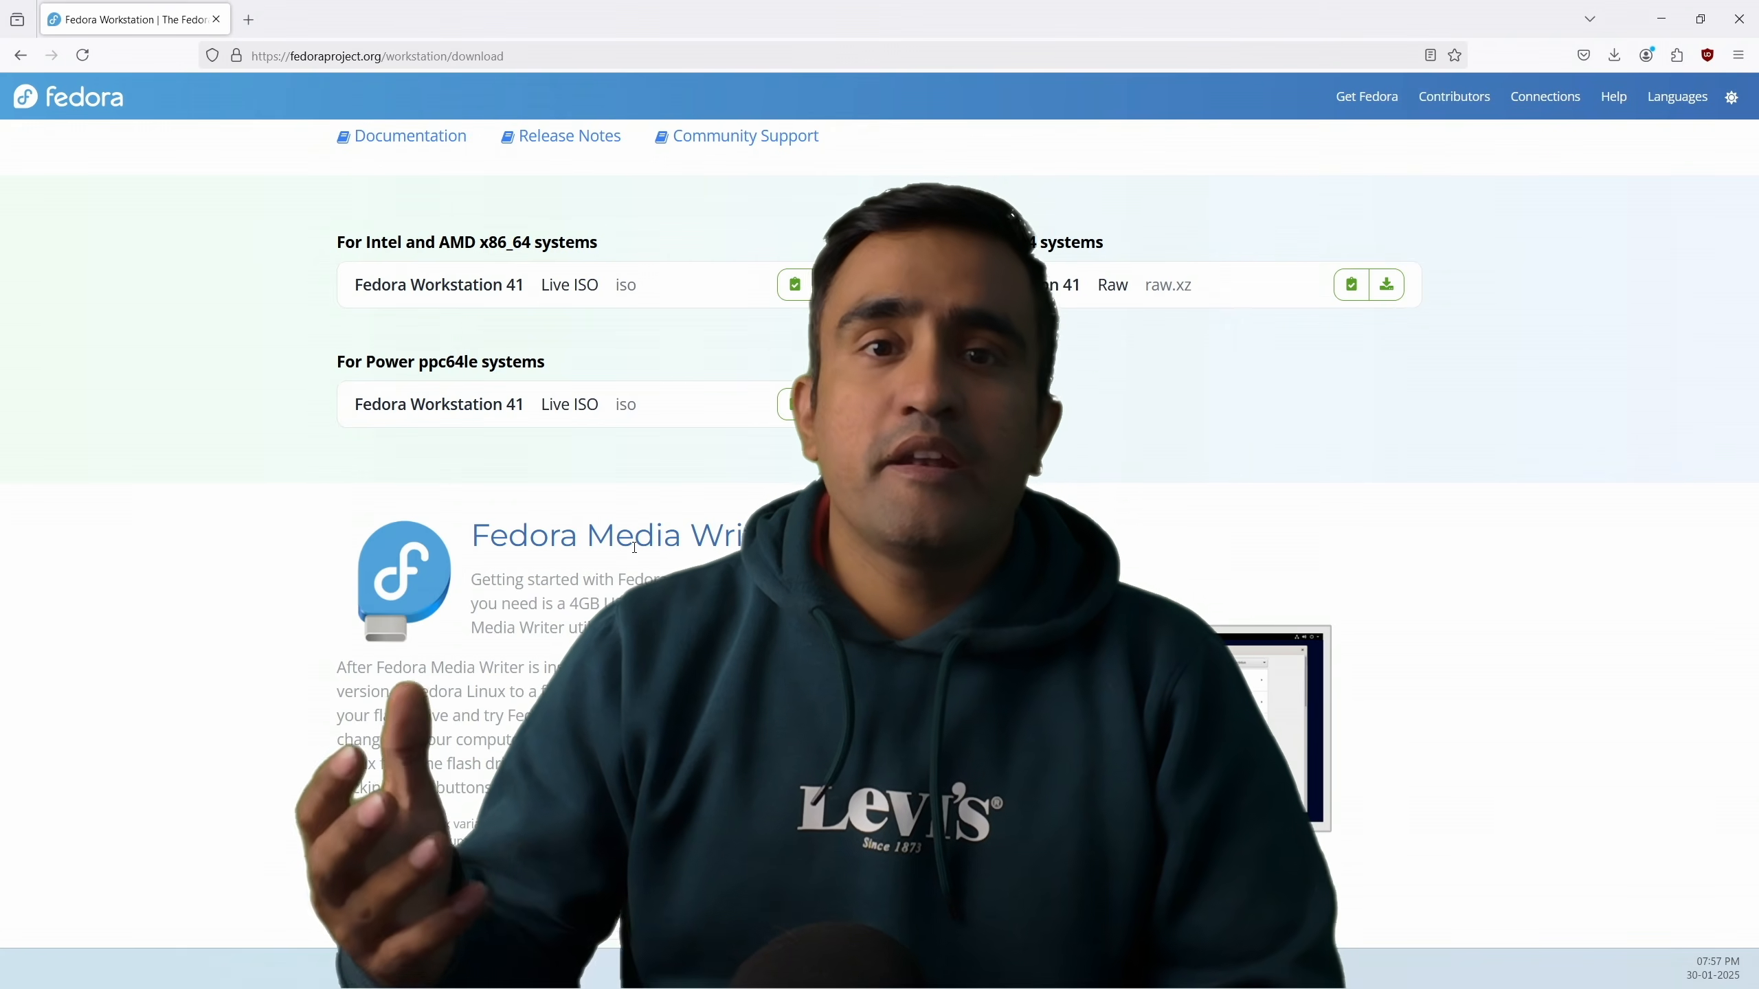
scroll(634, 548, "up", 4)
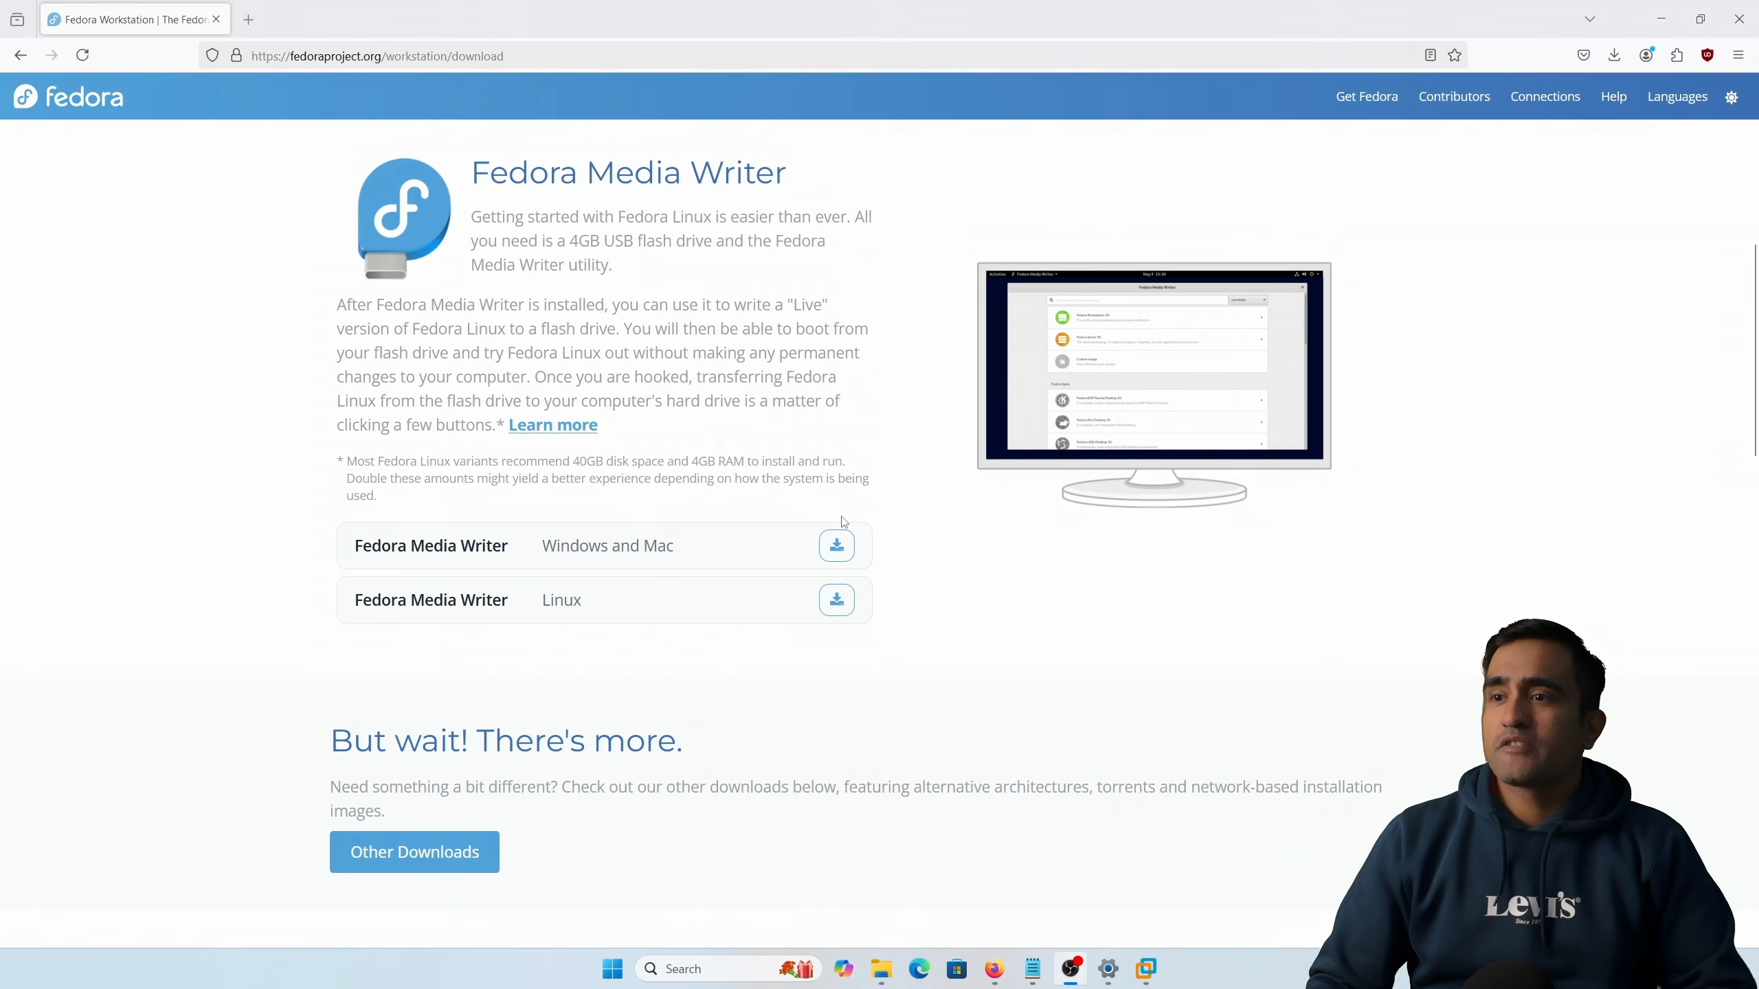
left_click(837, 546)
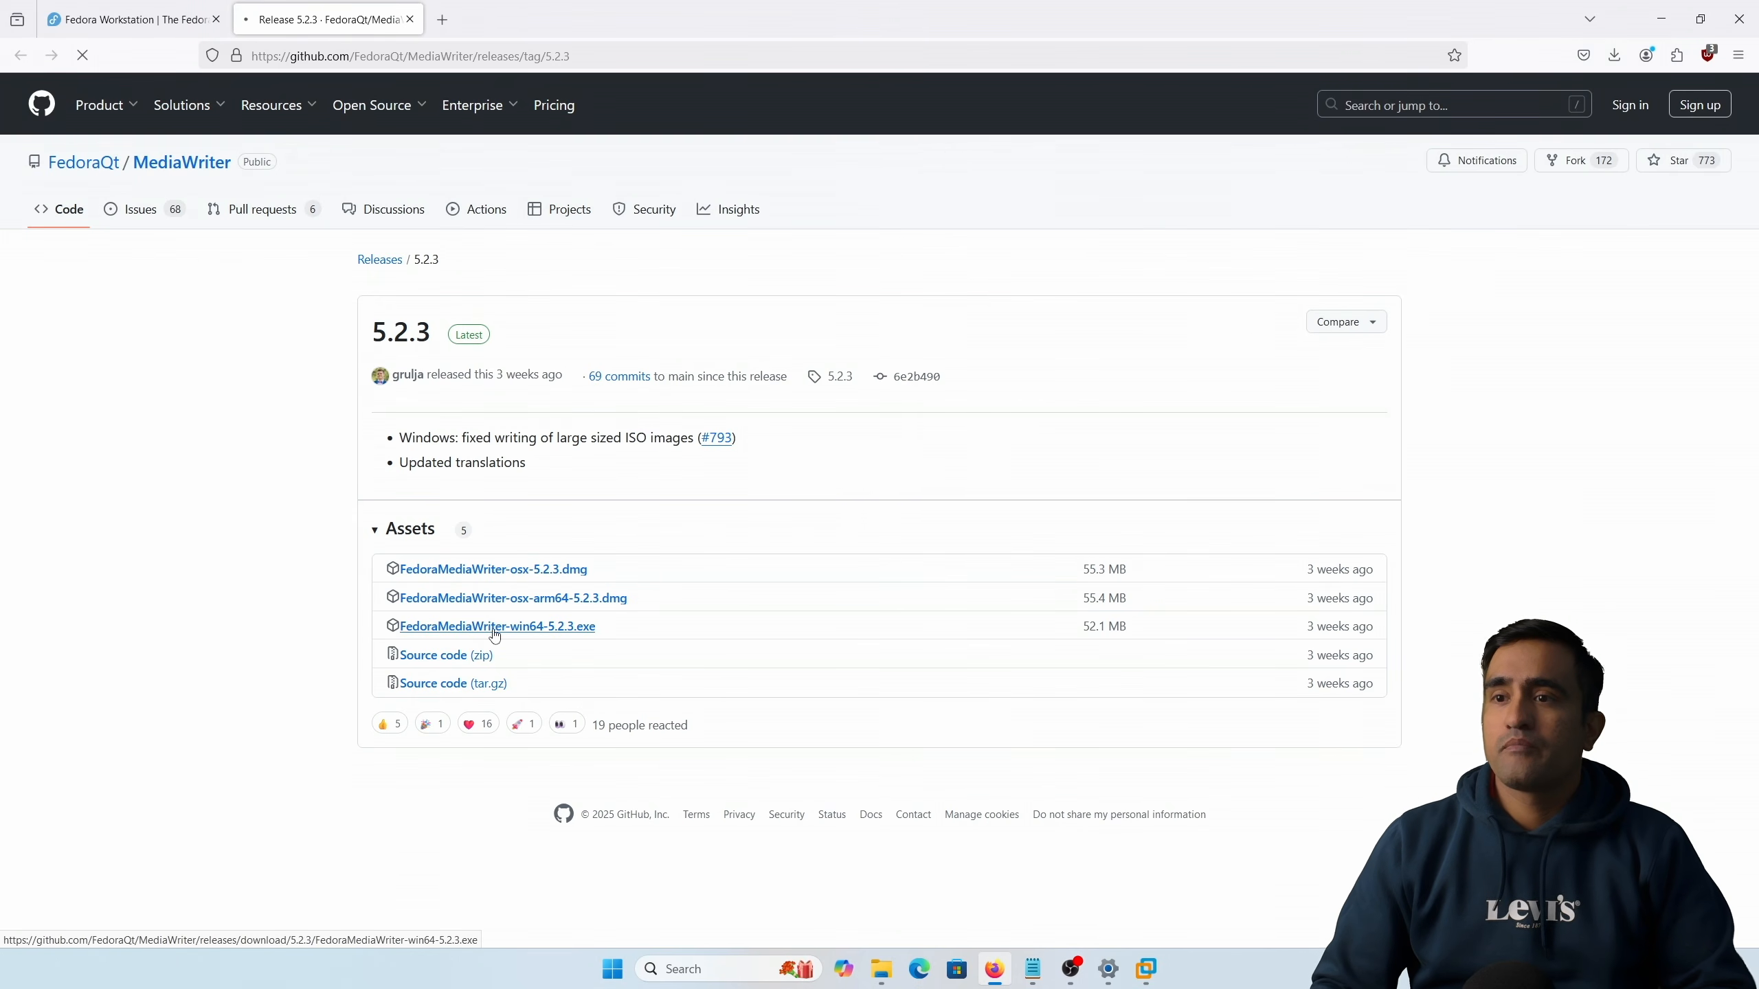
left_click(495, 626)
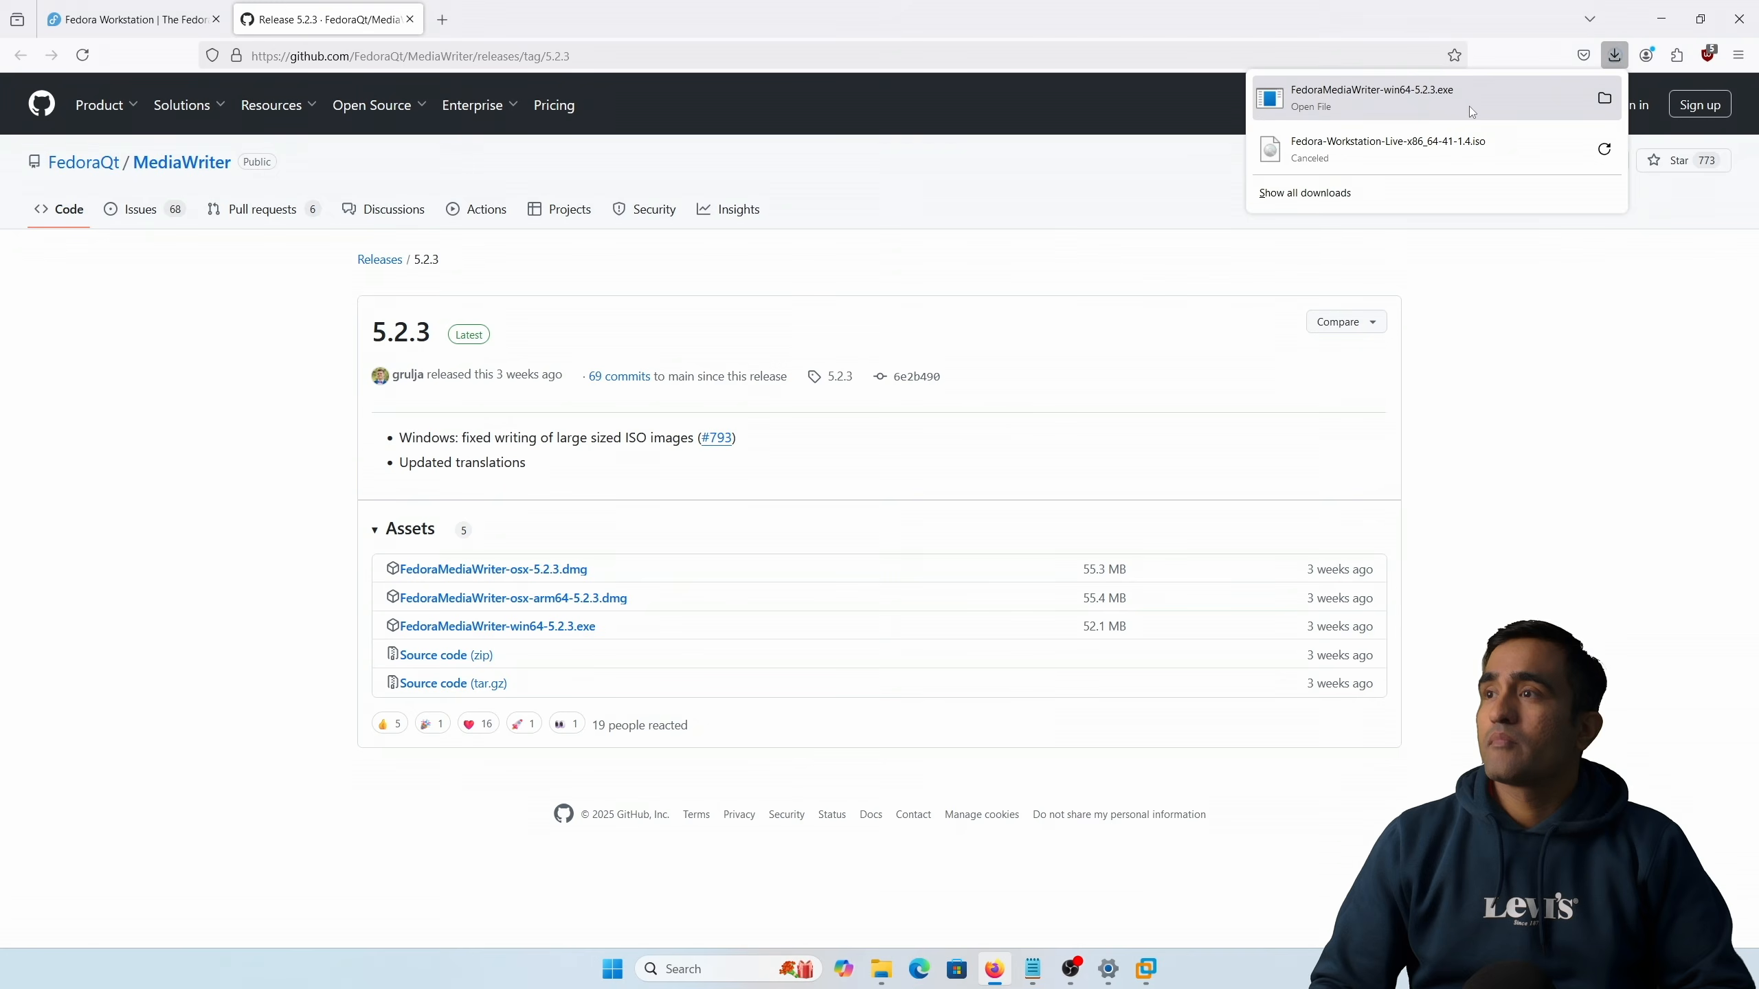
Step: Run the Fedora Media Writer installer, accept the licence, install to the default folder and finish with the app launching
left_click(1484, 106)
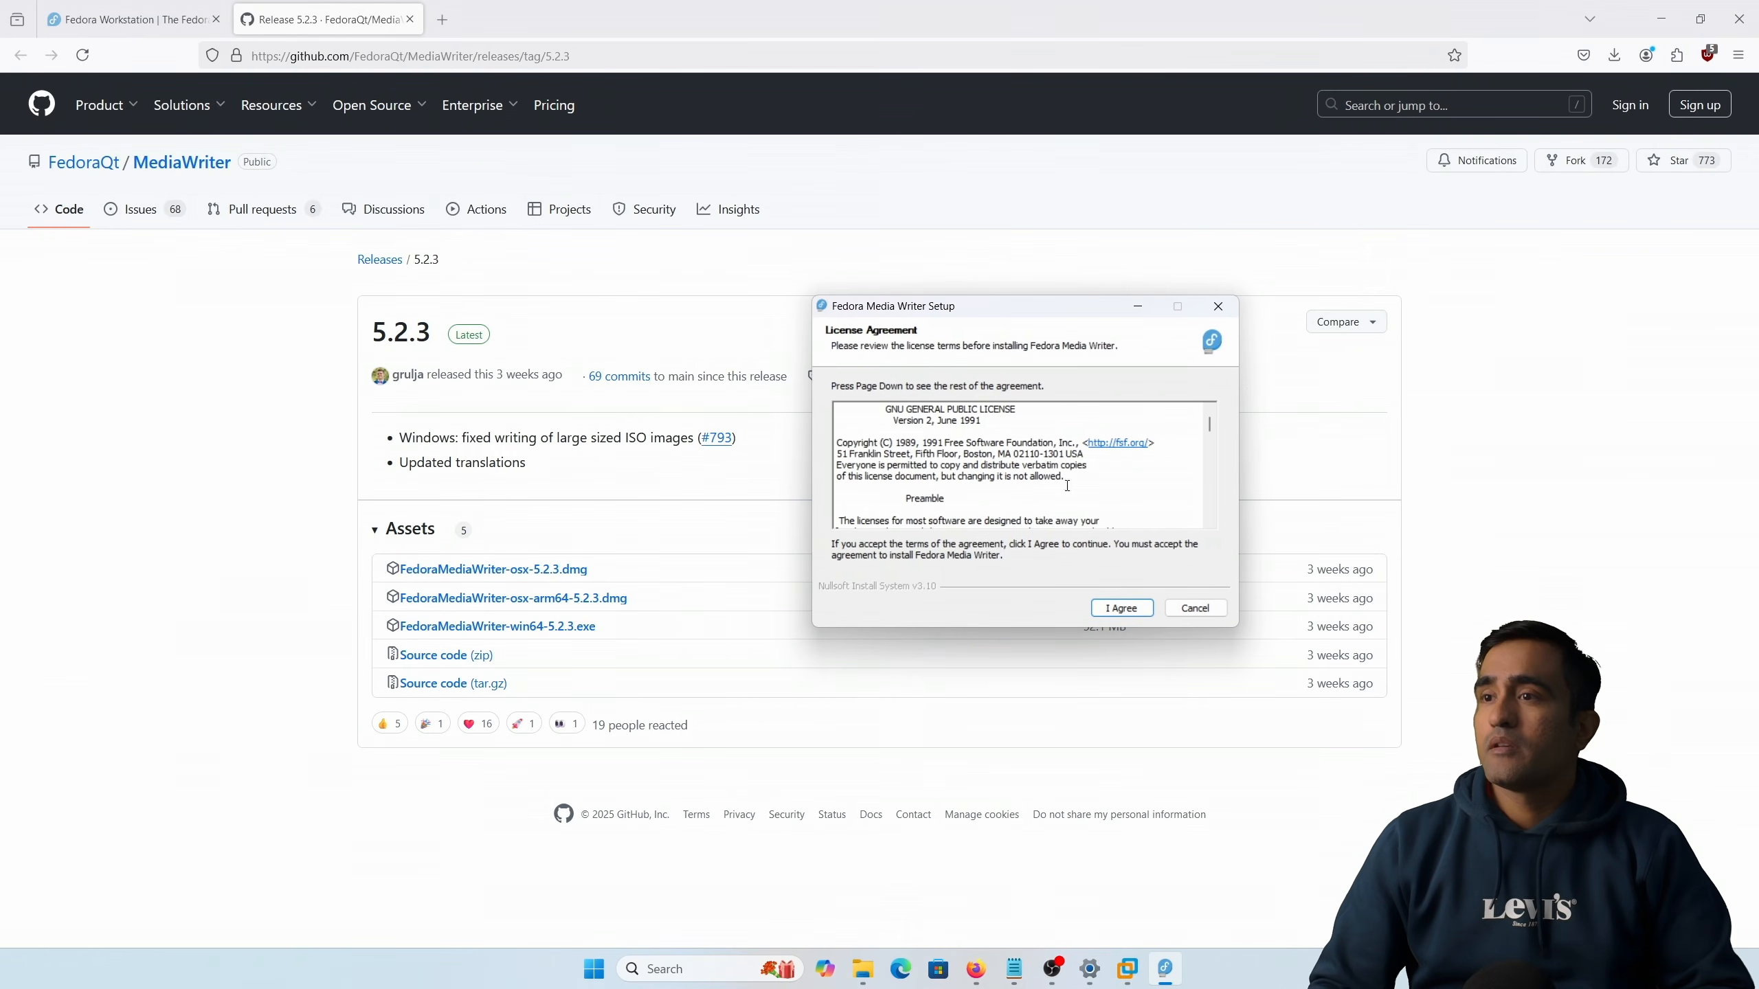
left_click(1122, 607)
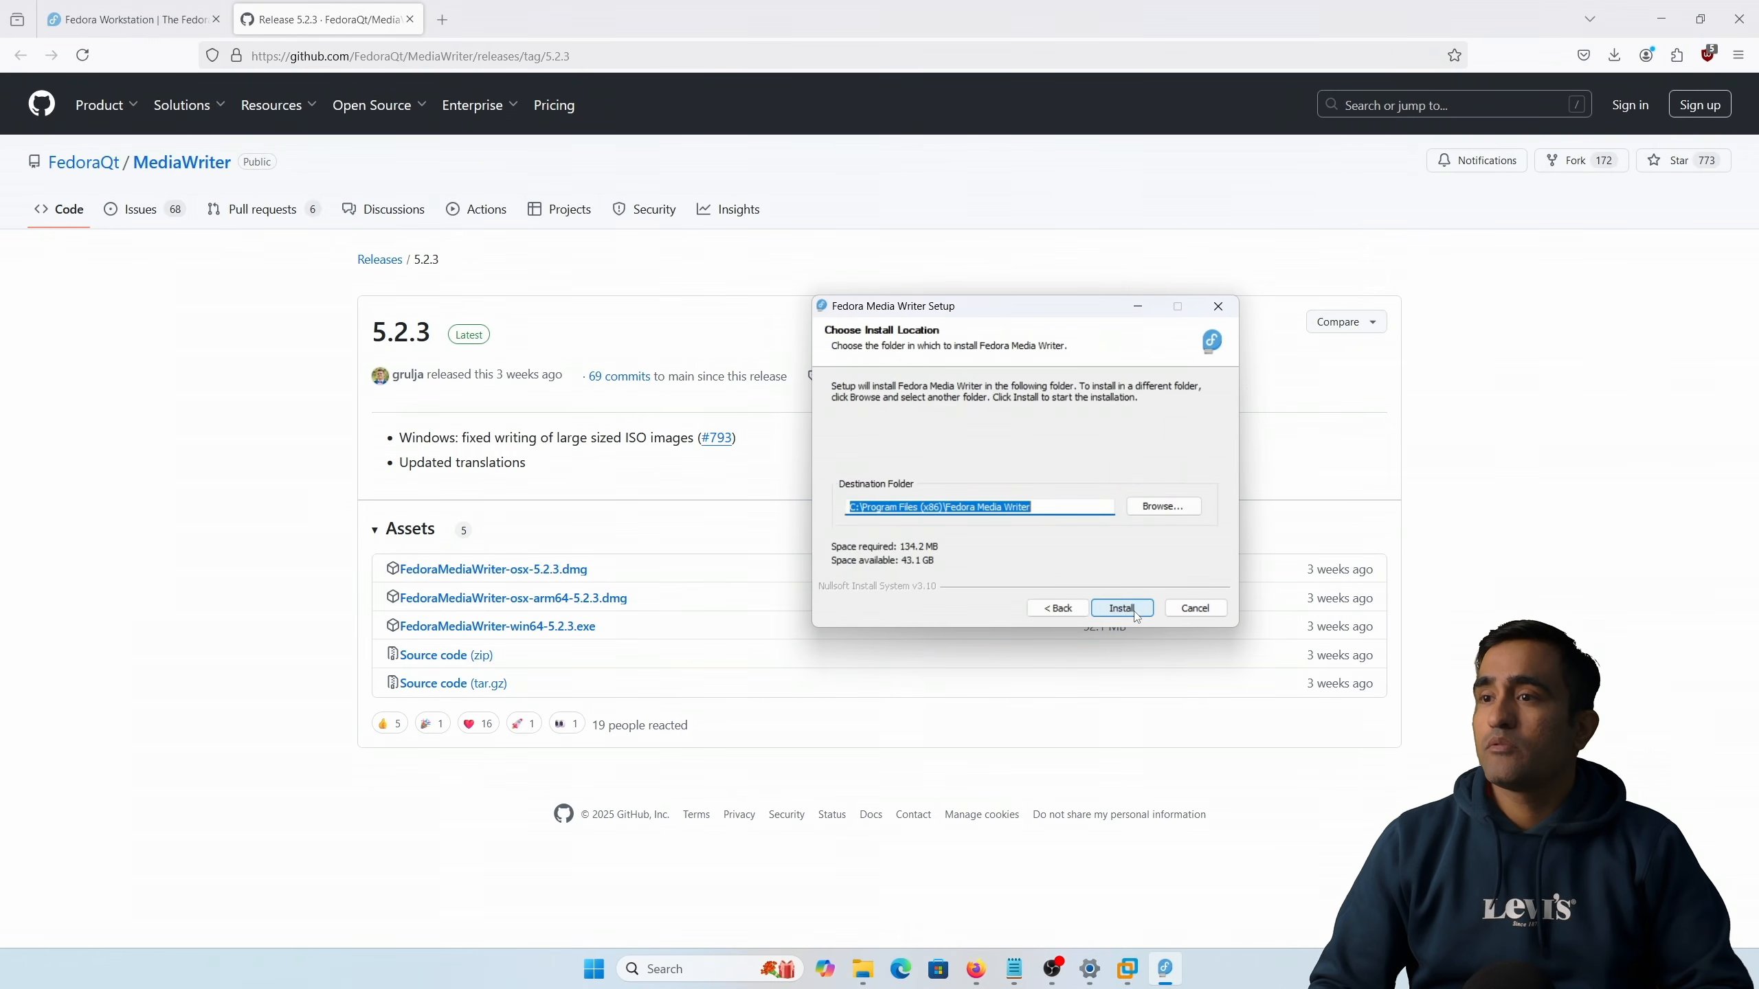
left_click(1122, 609)
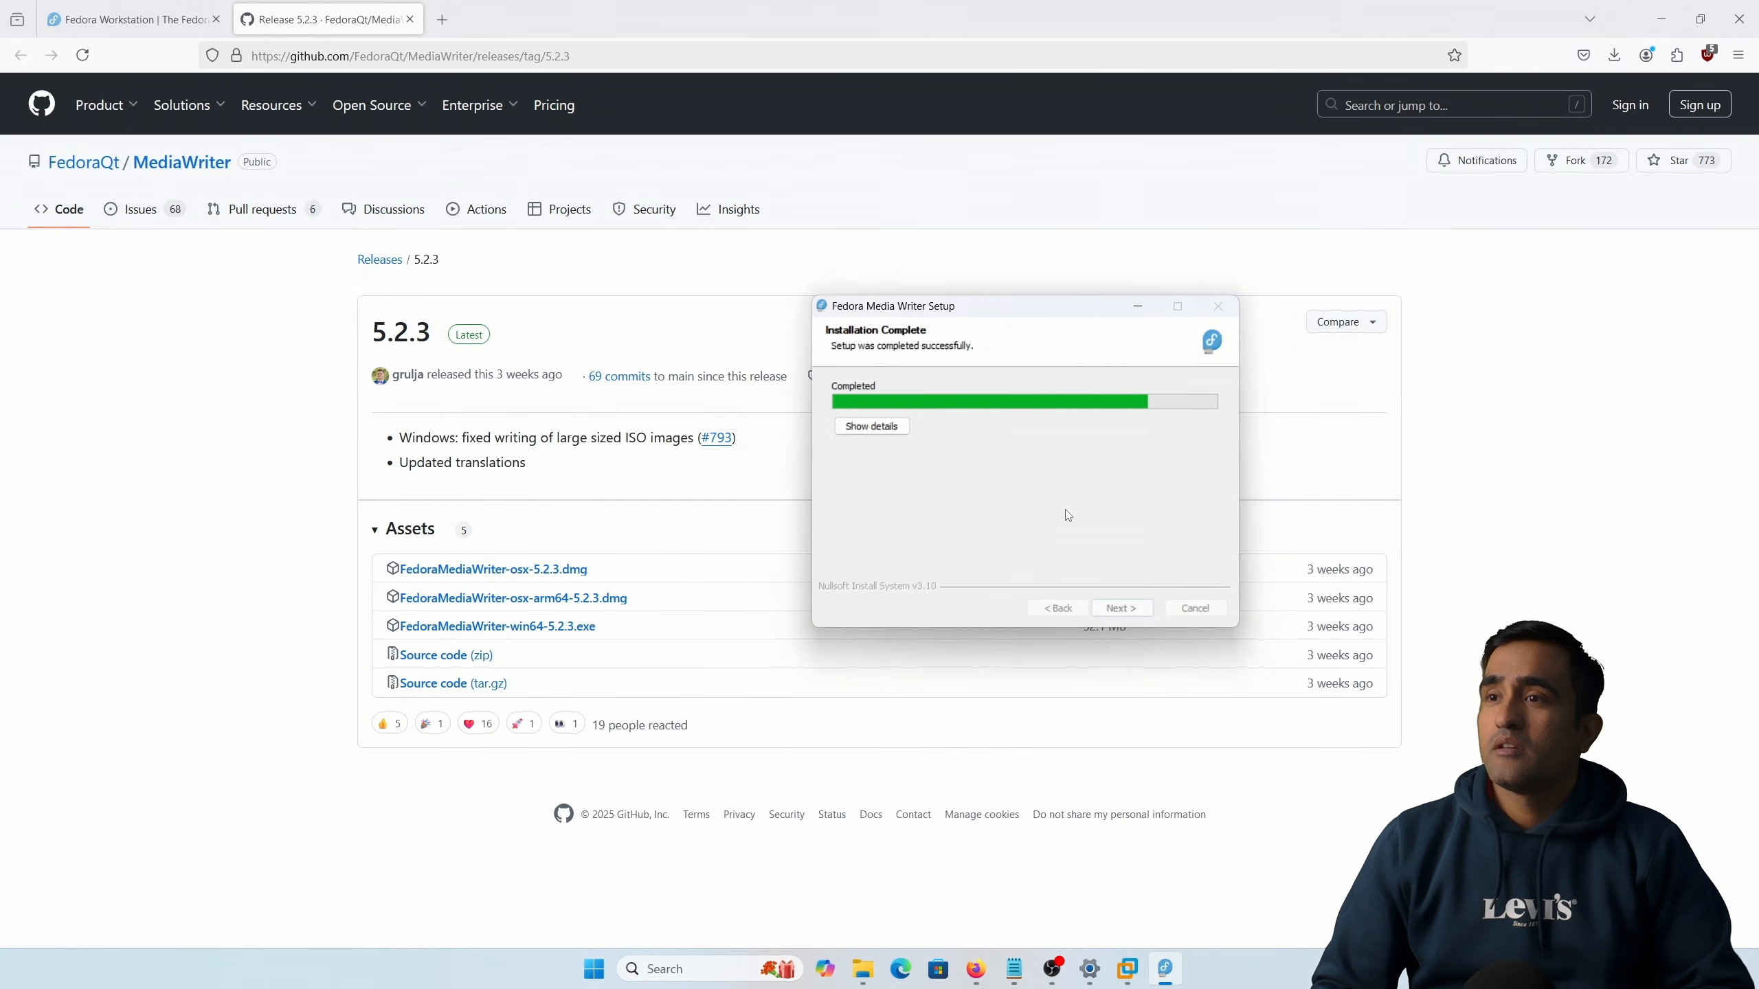
left_click(1136, 614)
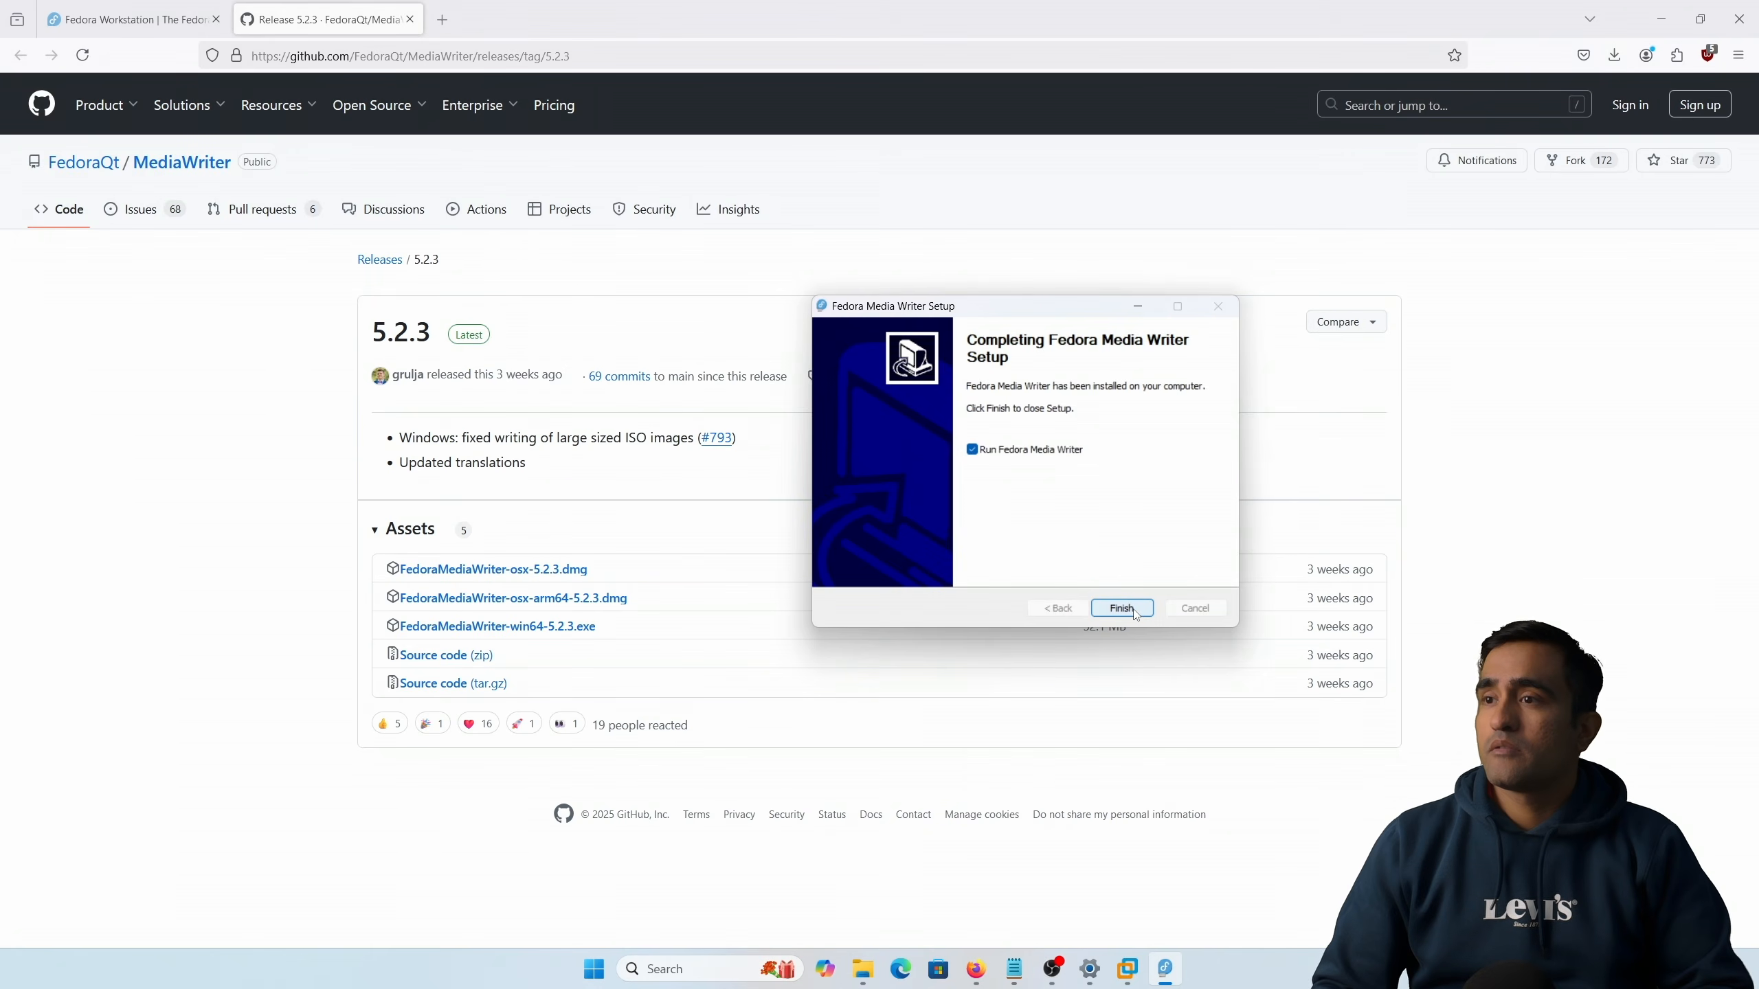
left_click(1122, 609)
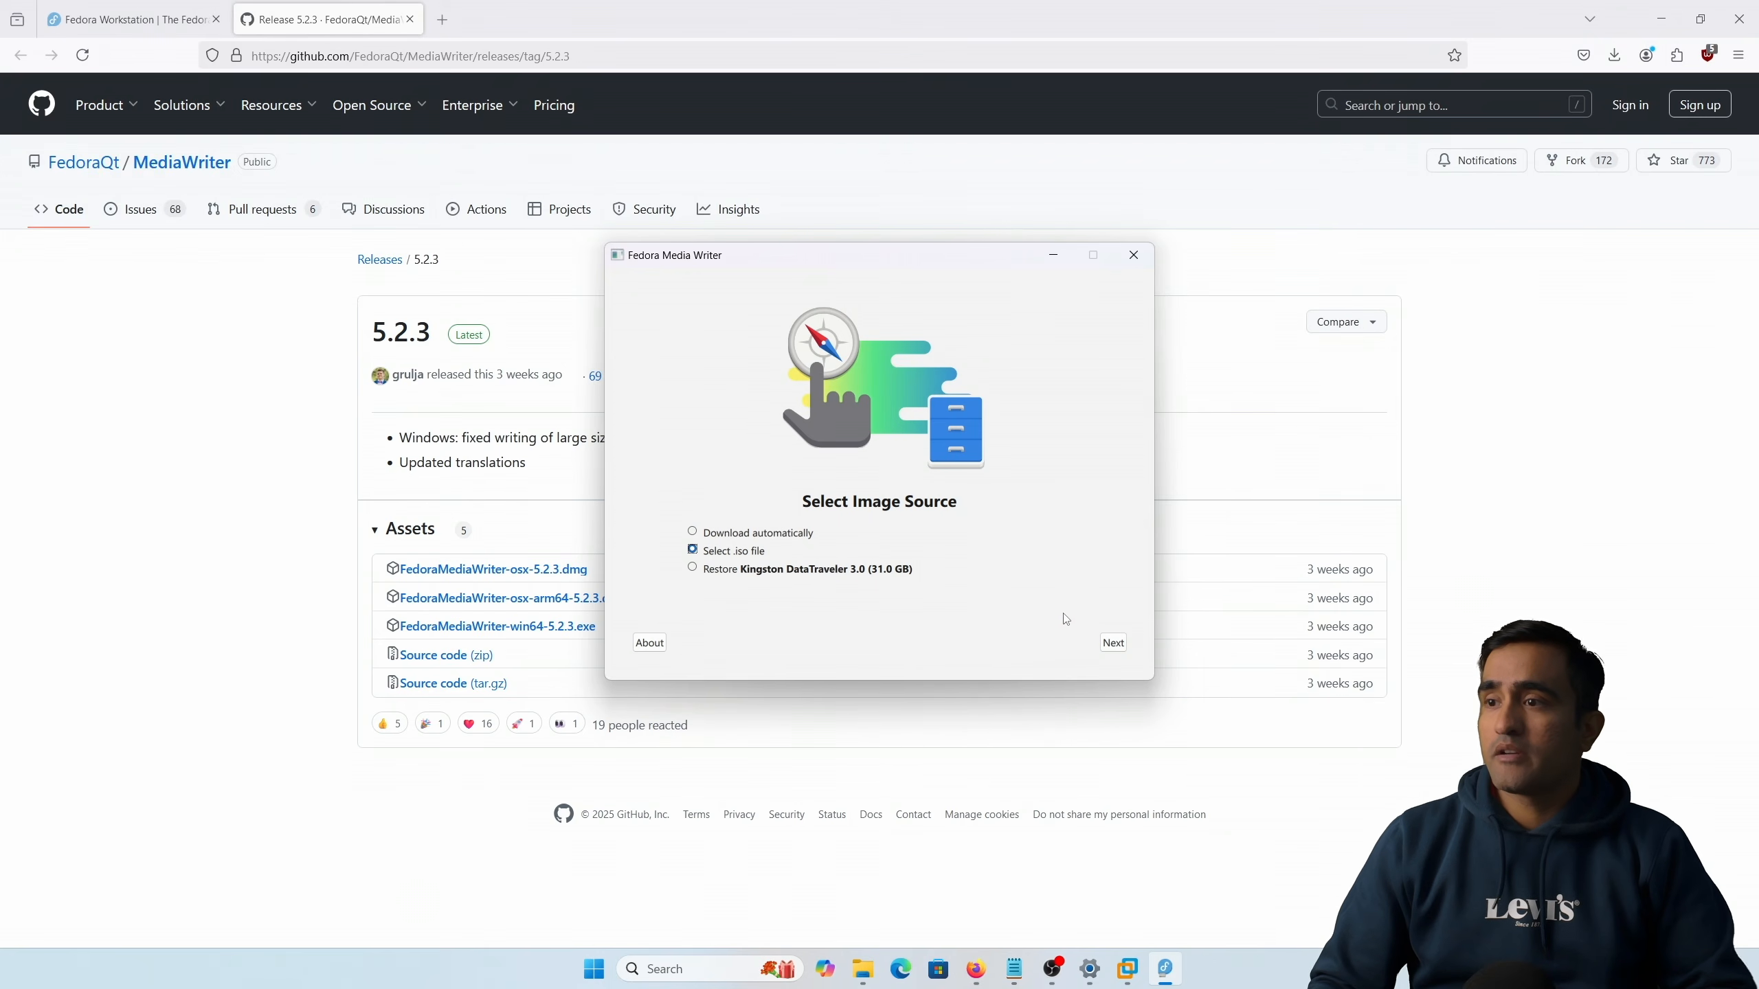
Step: Choose to select an .iso file and open Fedora-Workstation-Live-x86_64-41-1.4 from the Downloads folder
left_click(1115, 644)
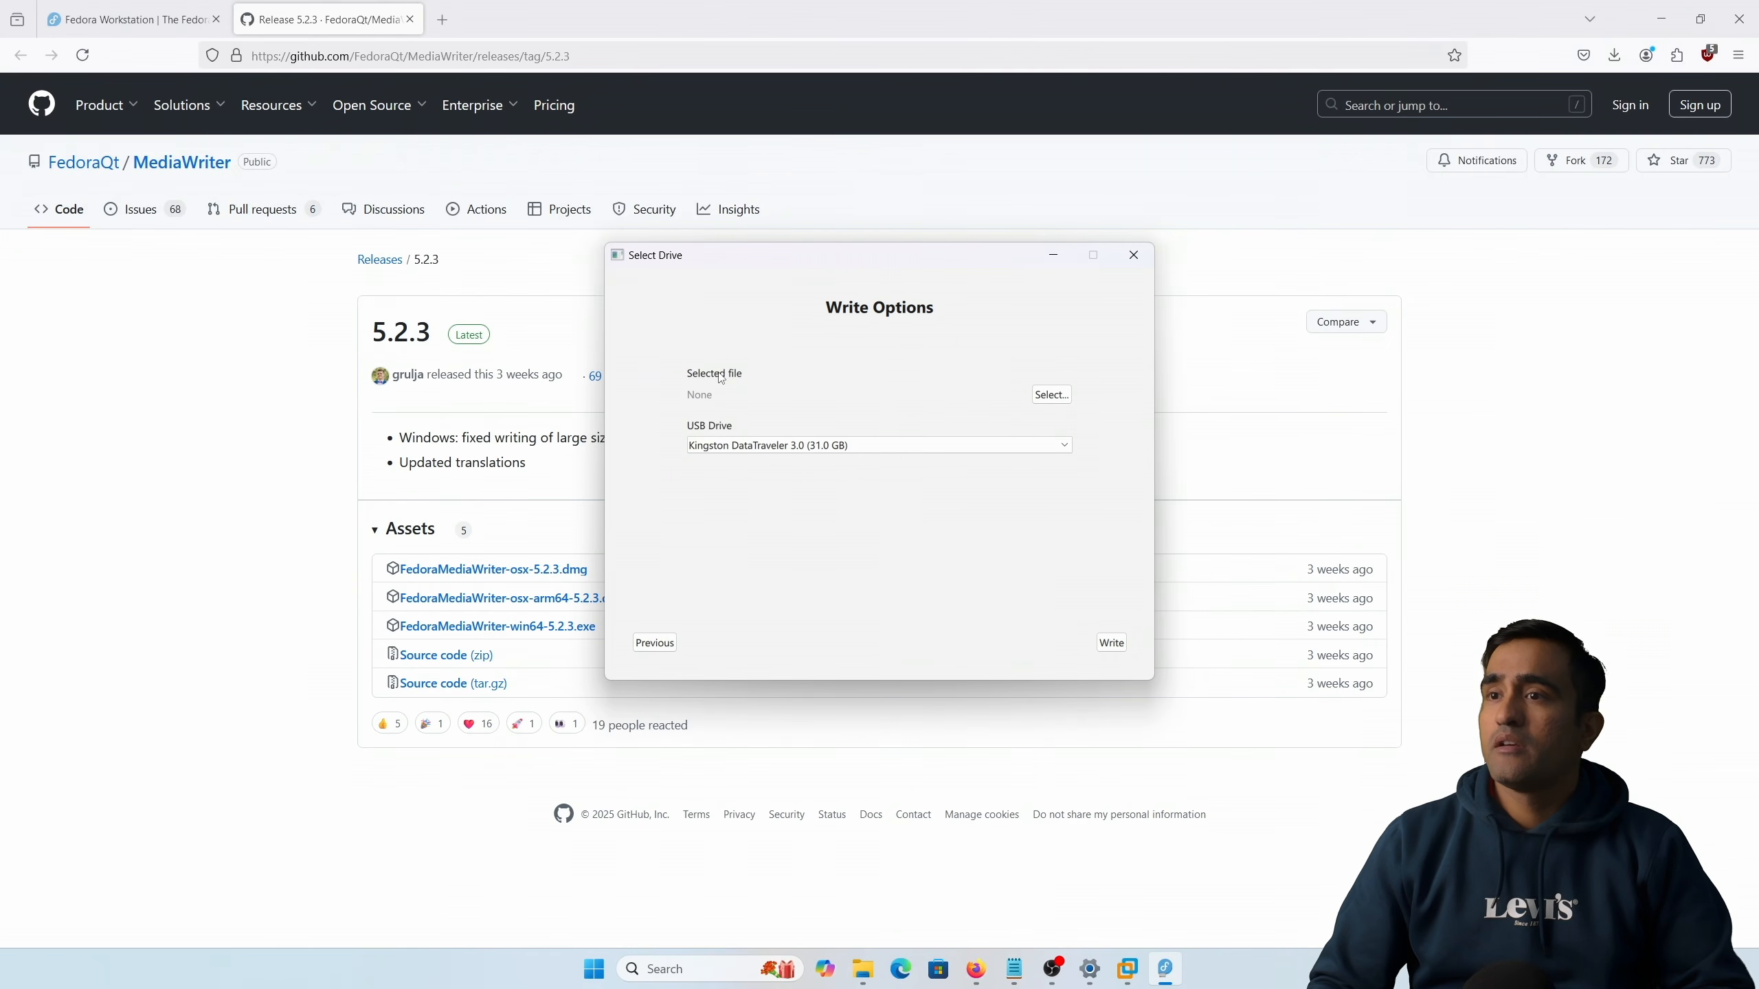
left_click(1052, 395)
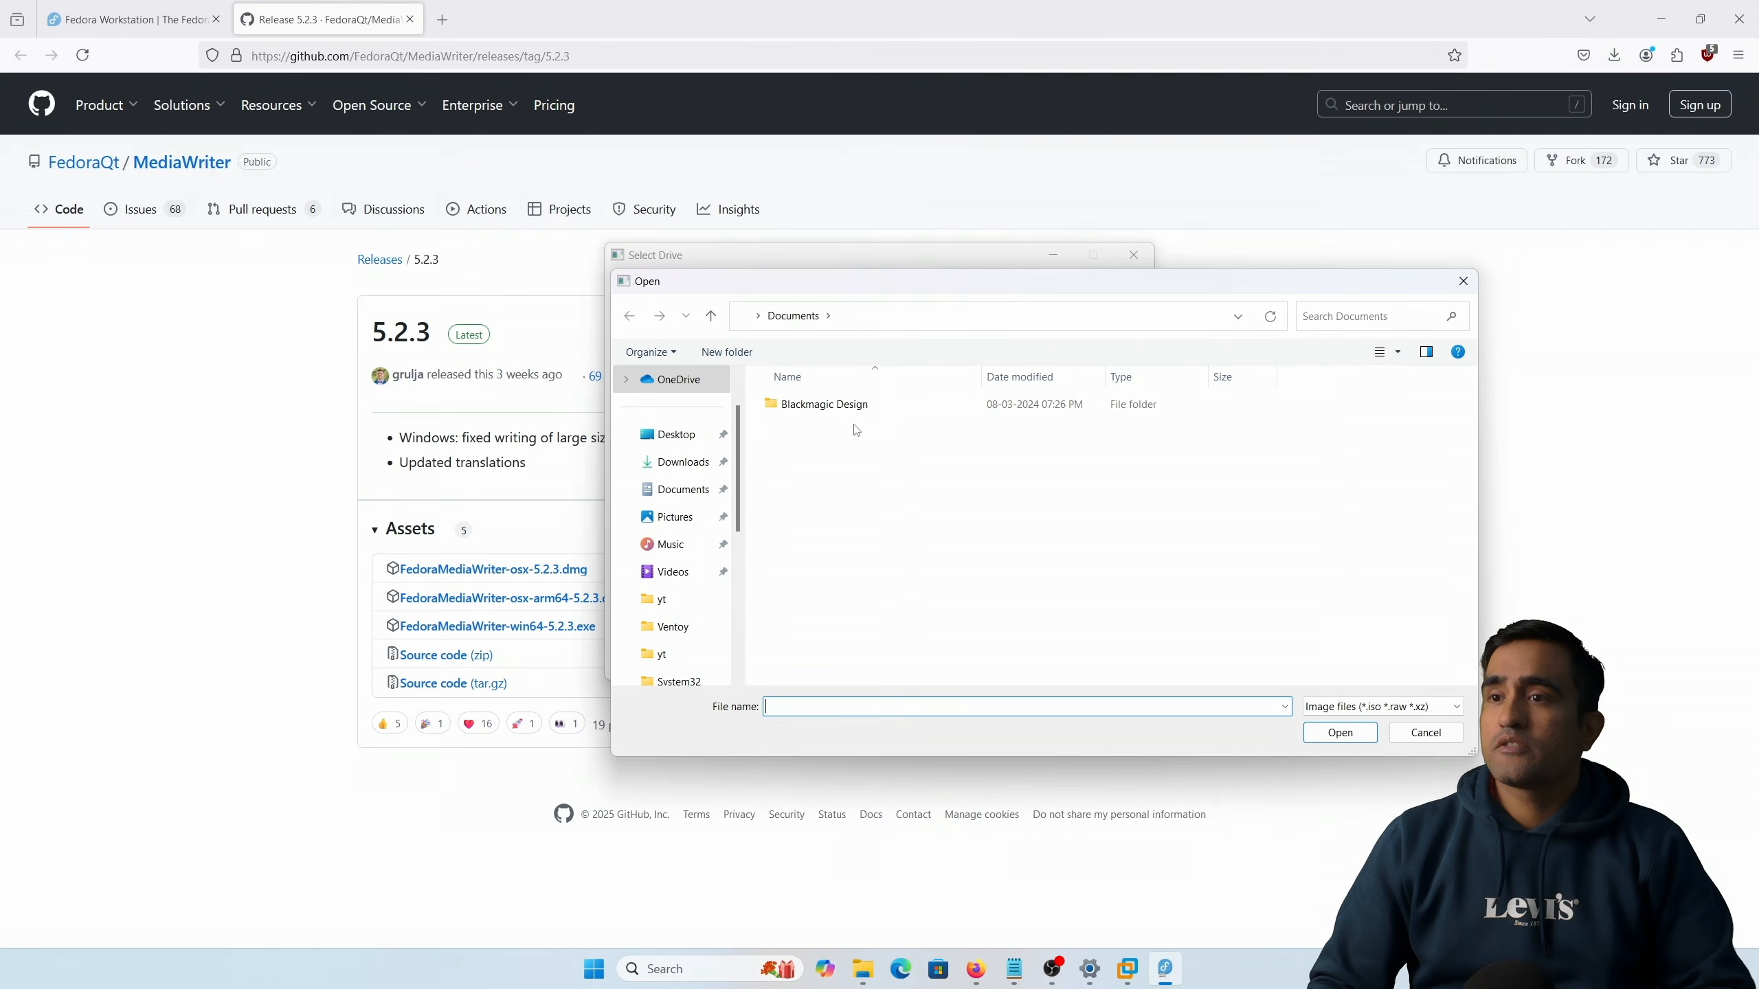
left_click(694, 469)
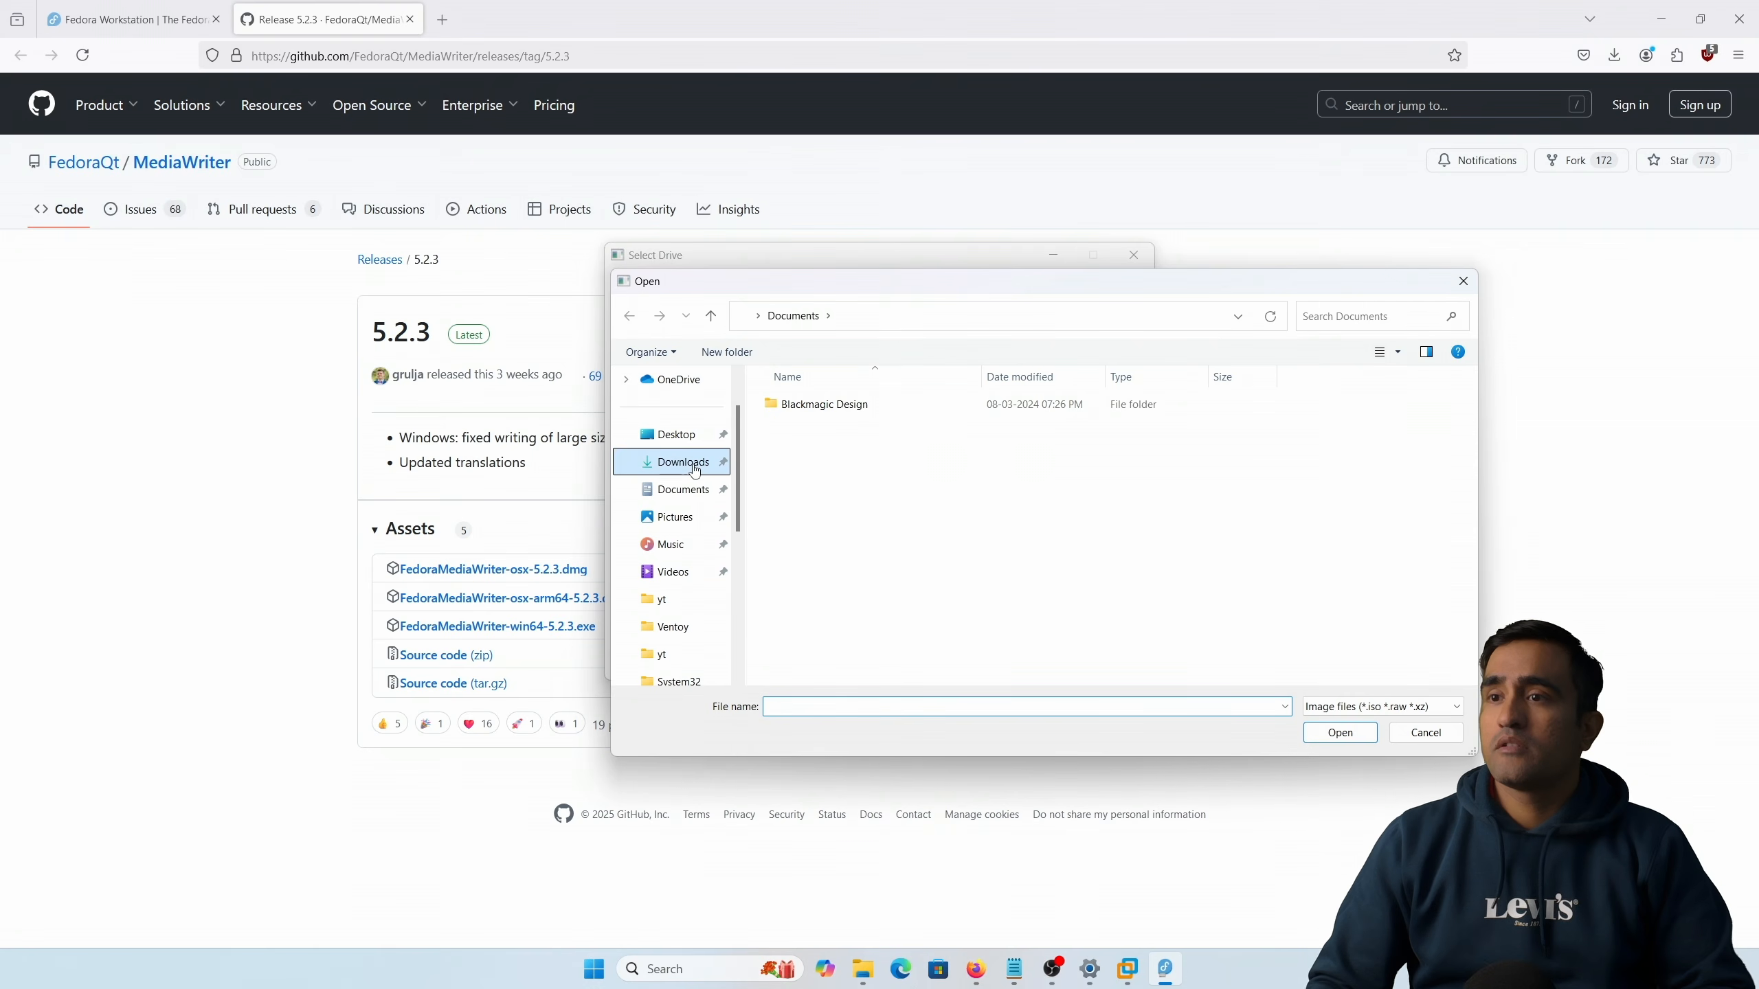
left_click(905, 477)
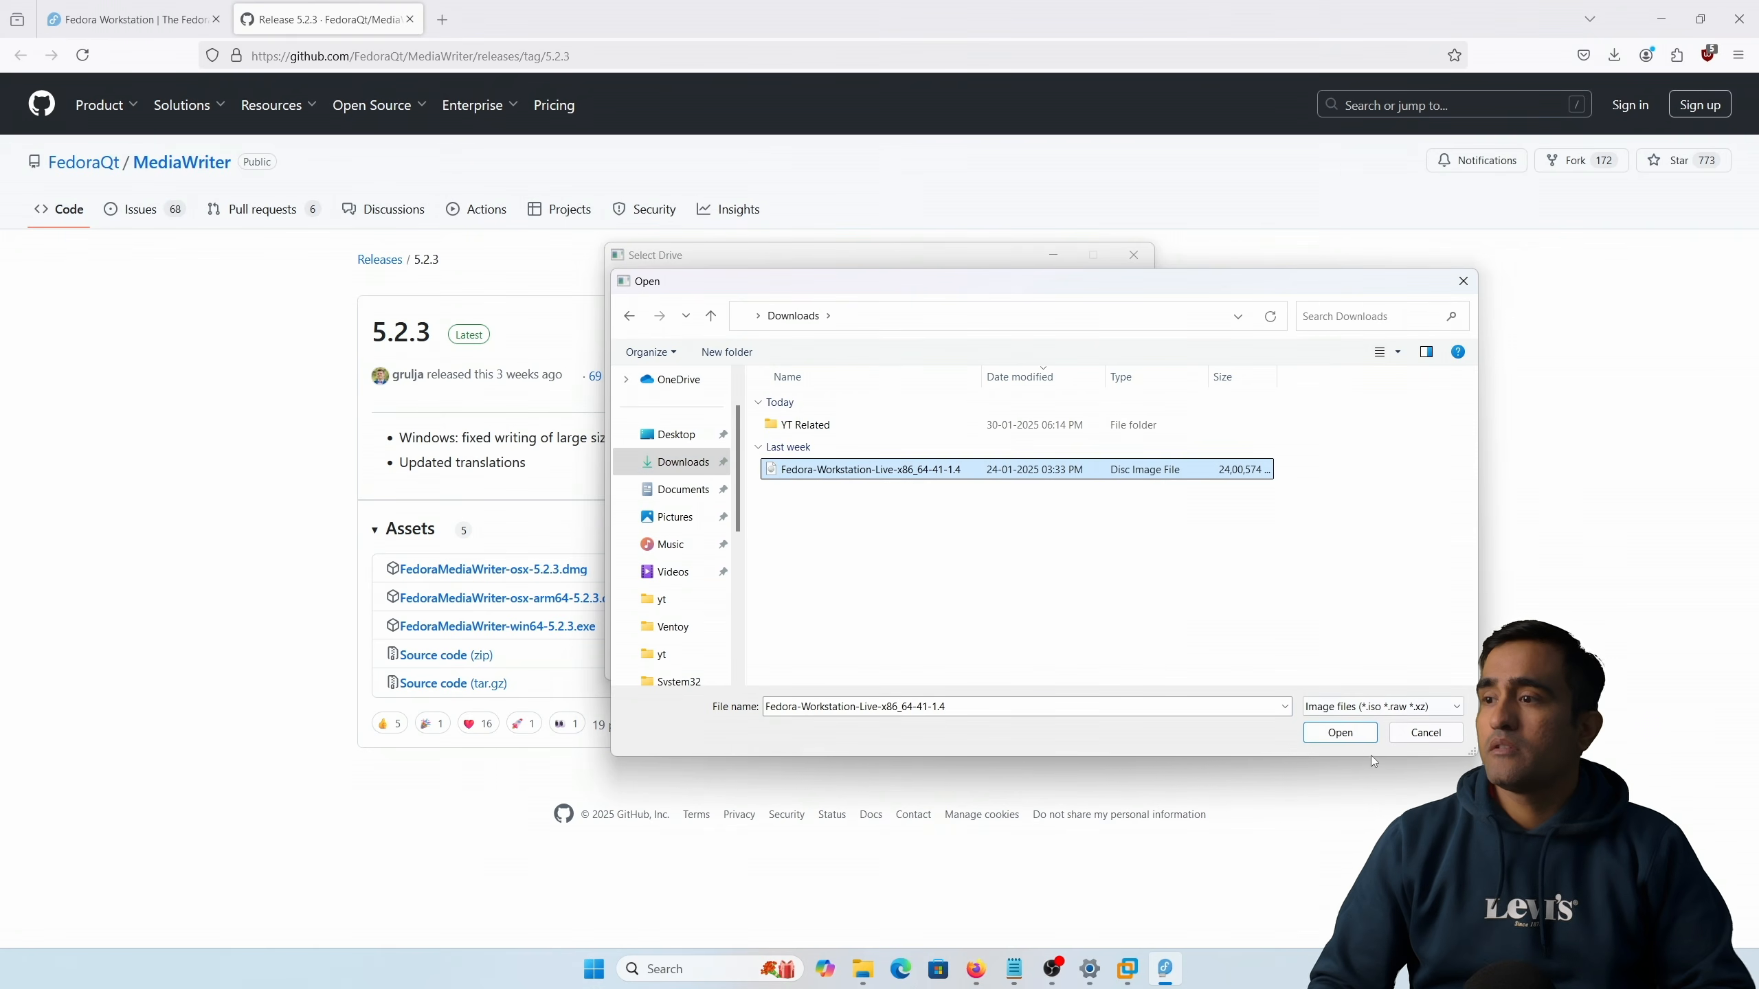
left_click(1347, 735)
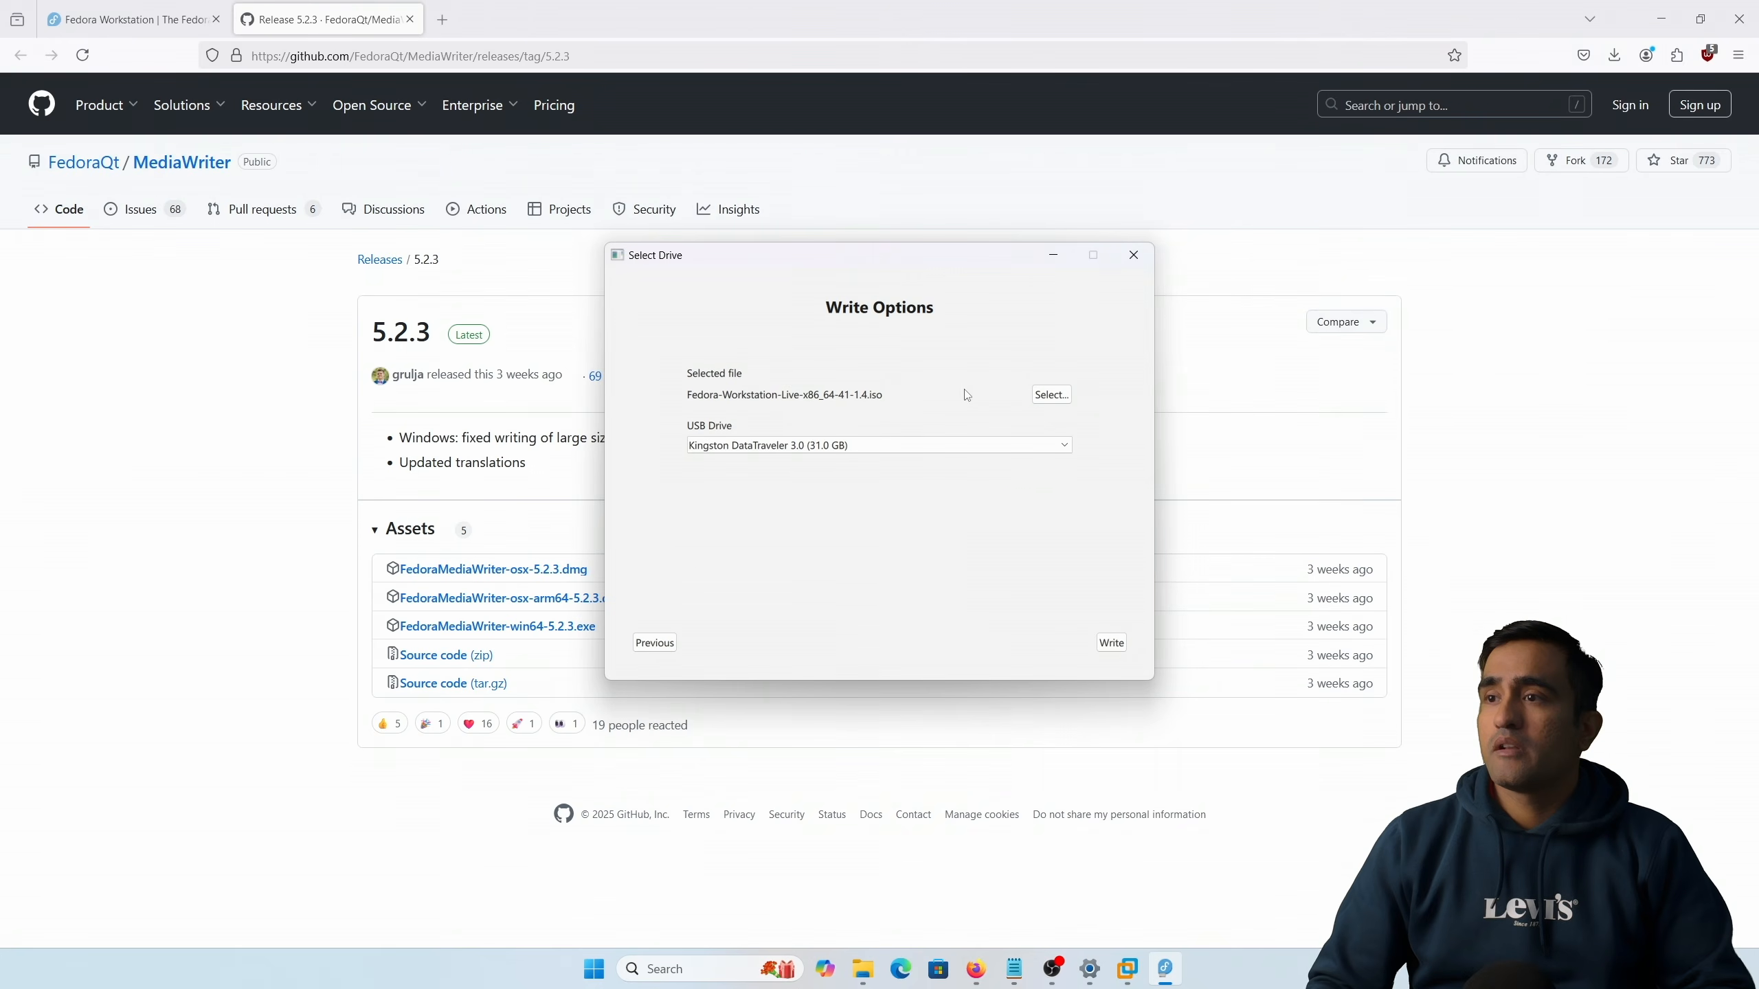
Step: Write the selected image to the Kingston DataTraveler 3.0 USB drive, confirming the erase
left_click(1112, 643)
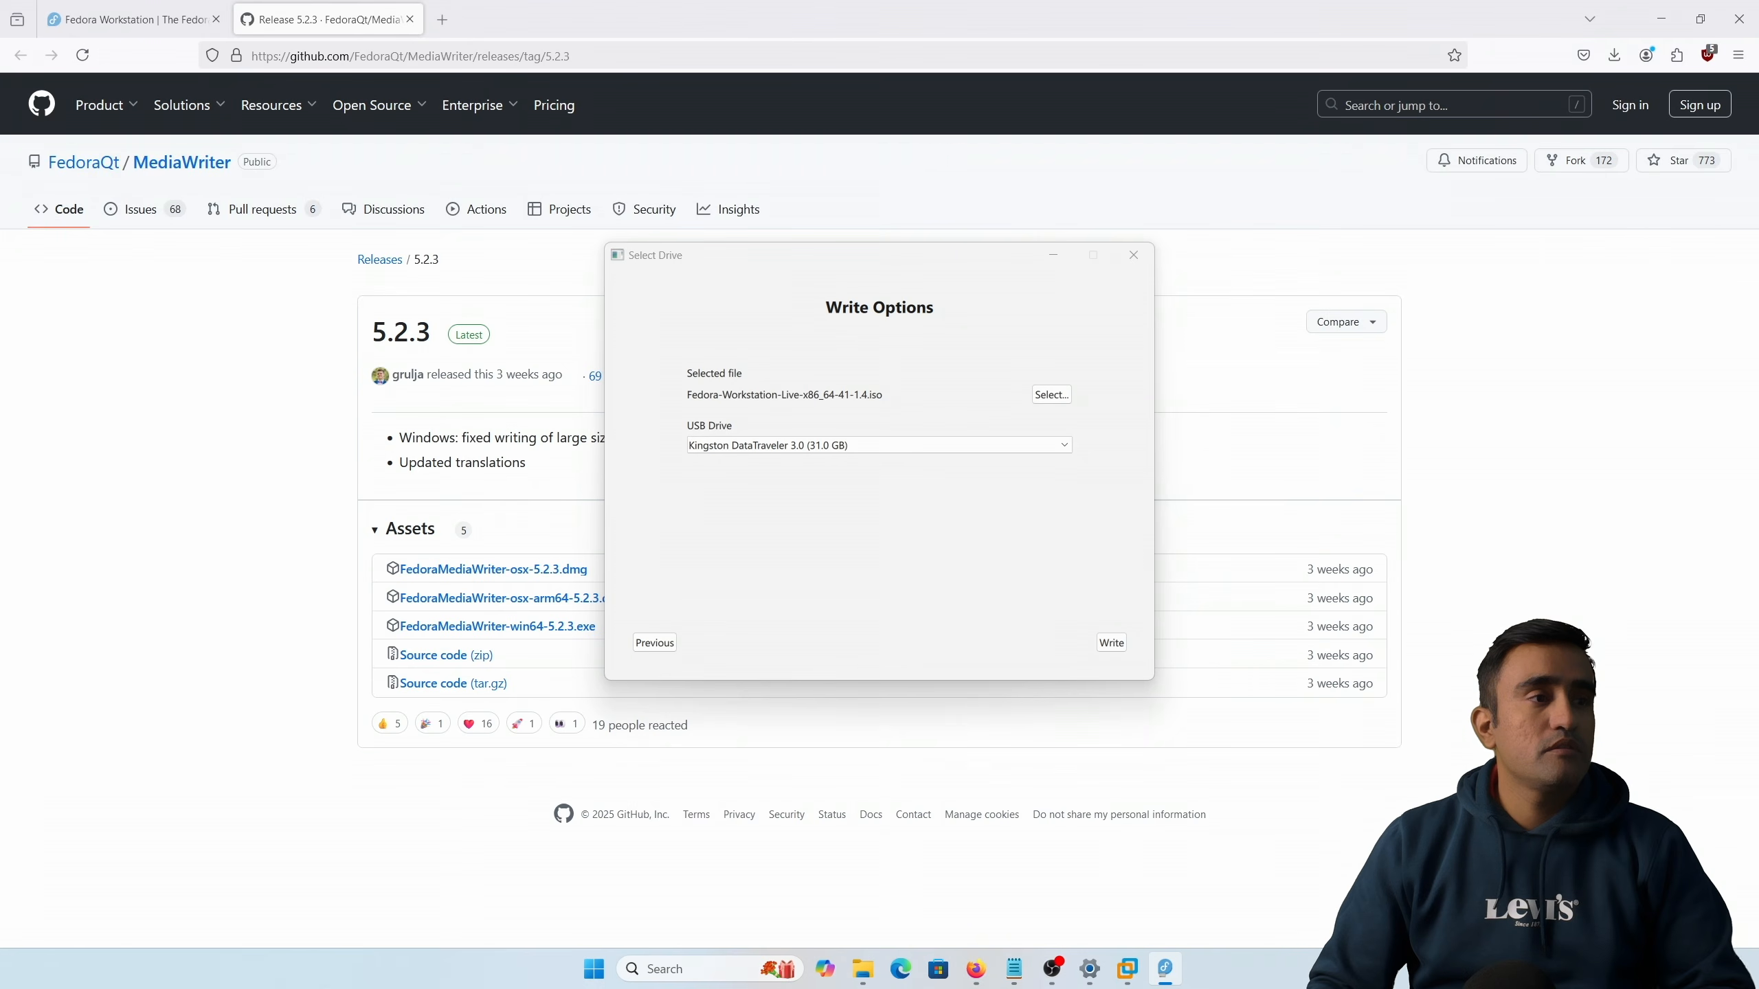
left_click_drag(0, 563, 33, 563)
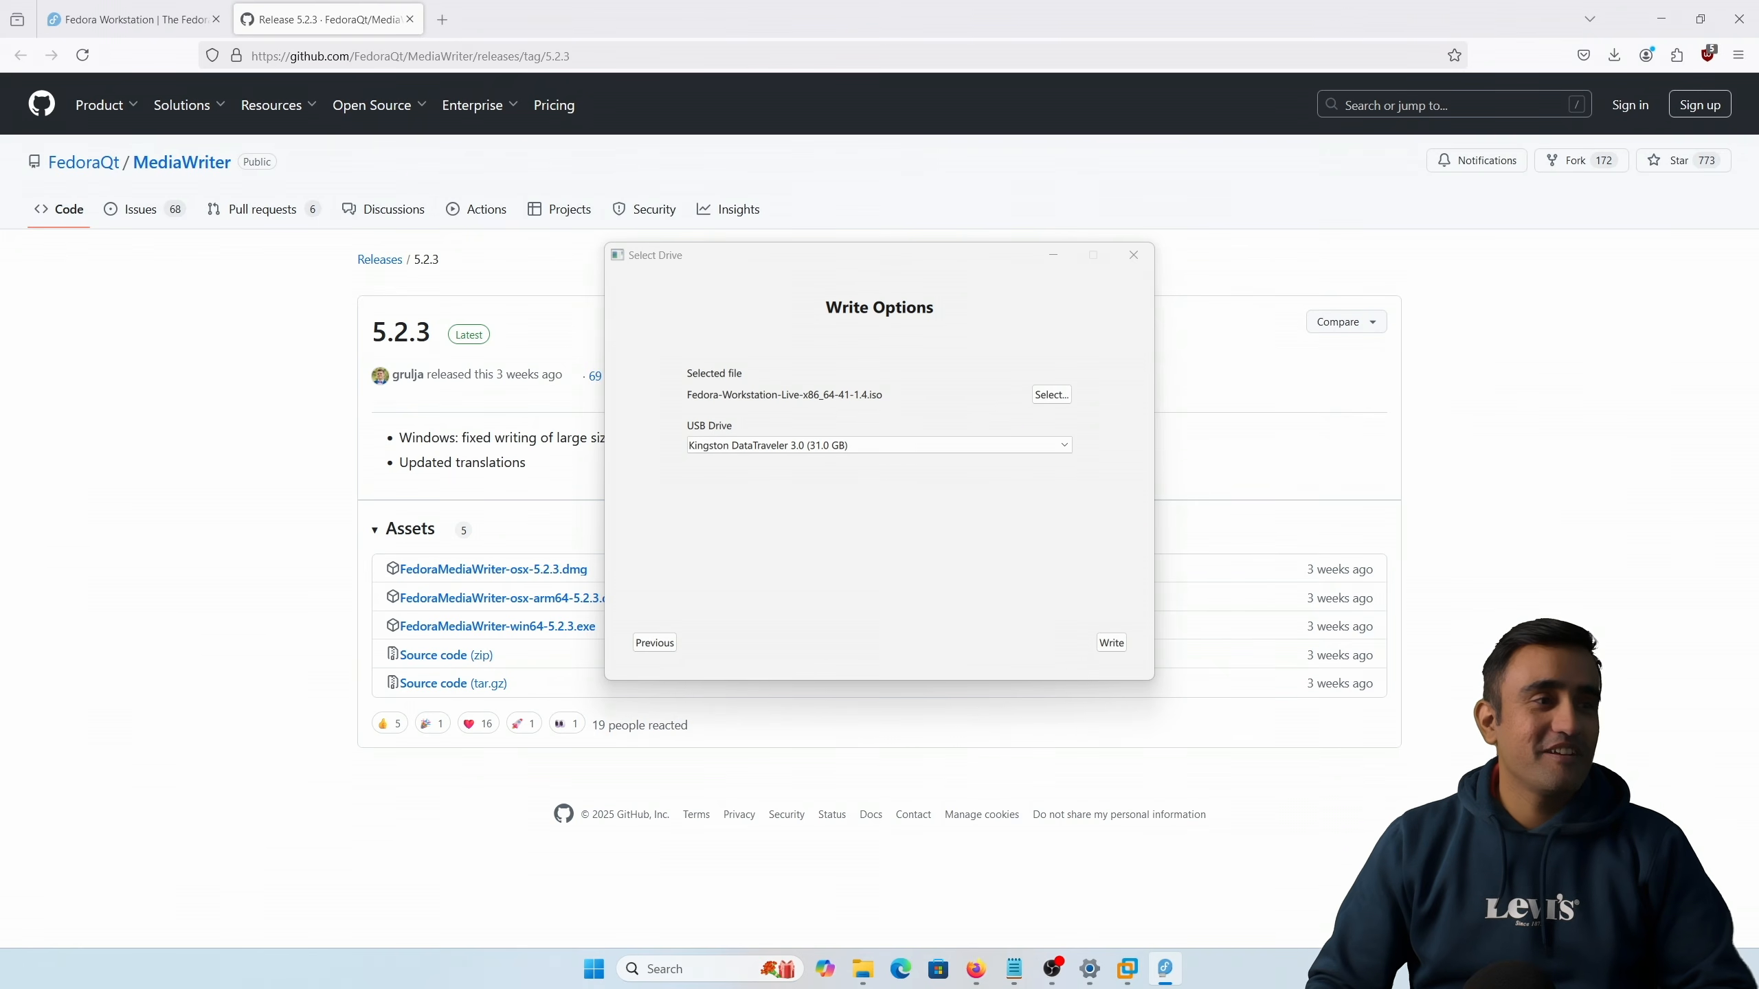
key("super+shift+Right")
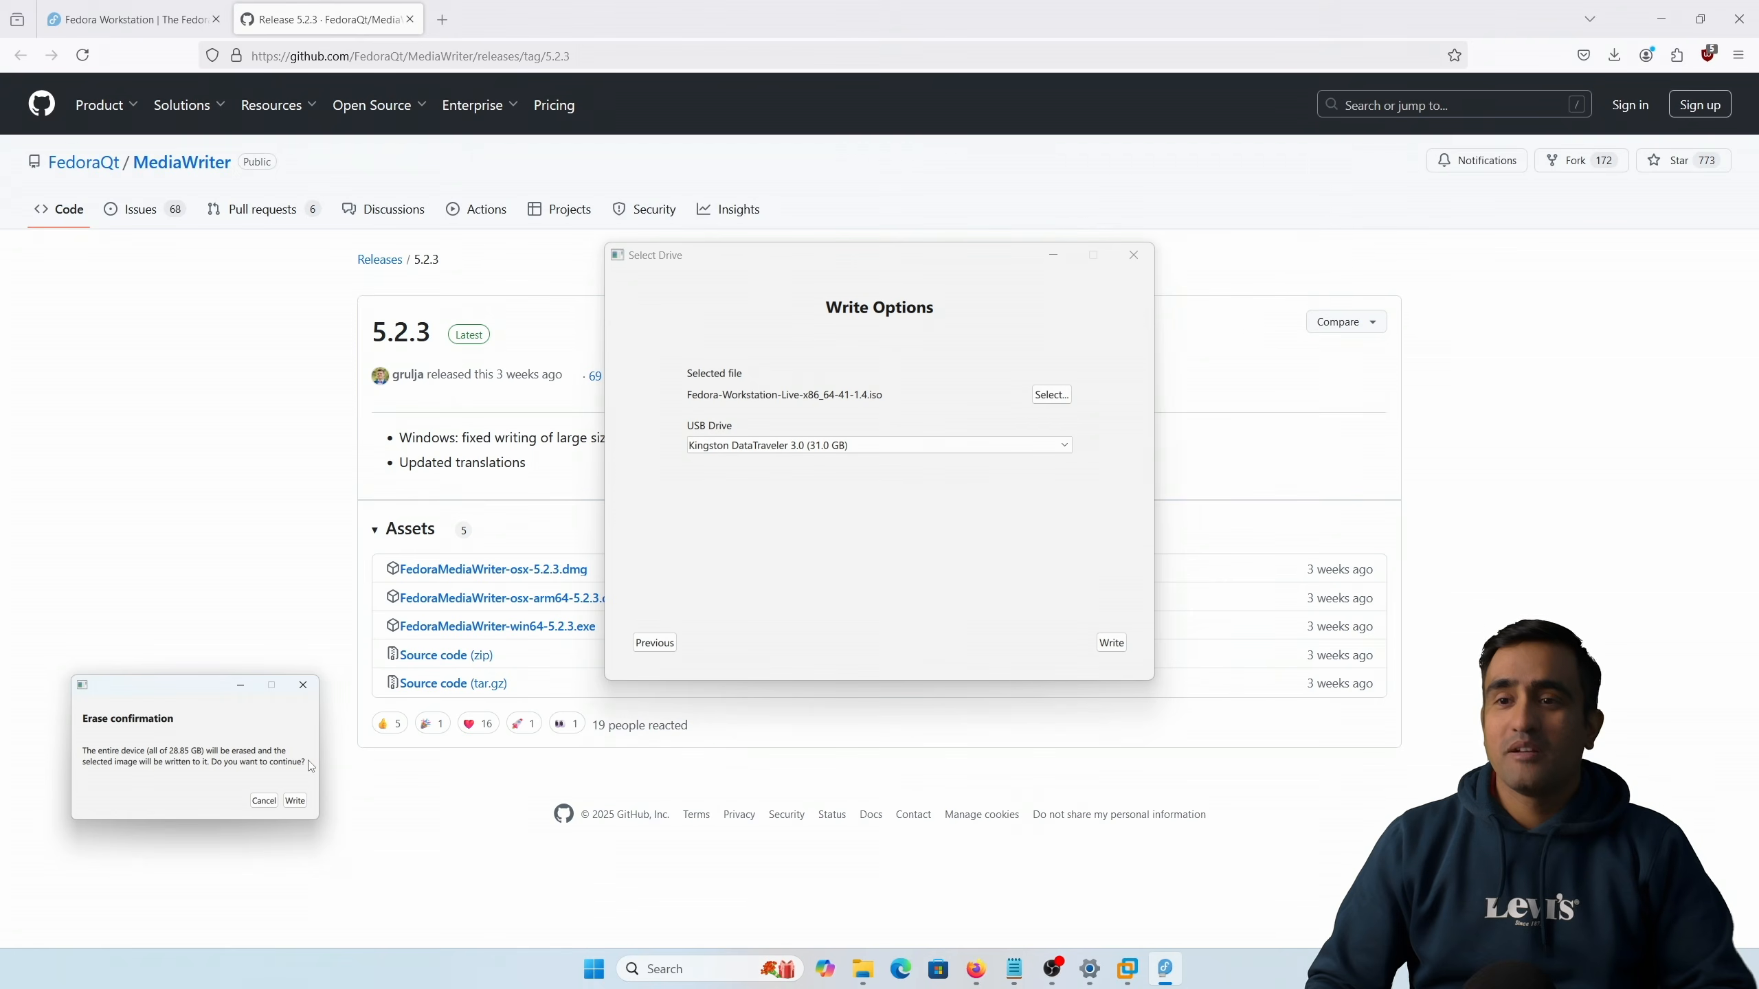
left_click(295, 801)
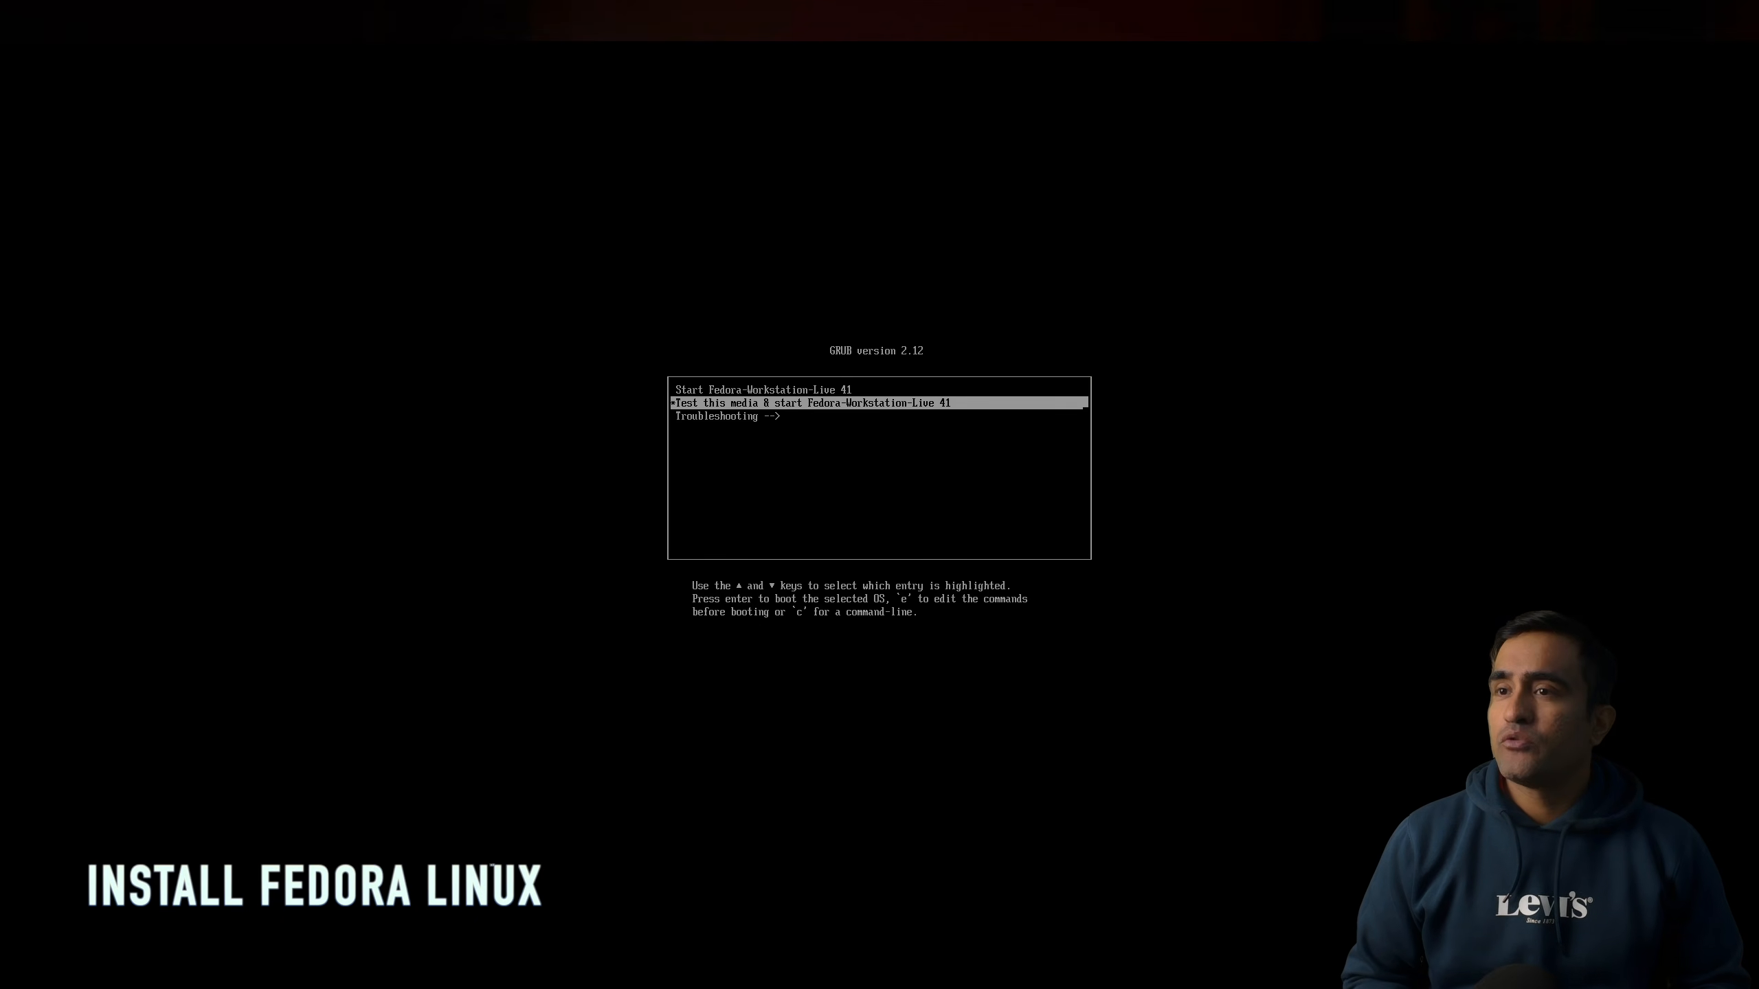
Step: Boot the Start Fedora-Workstation-Live 41 entry and launch the Fedora installer
key("Up")
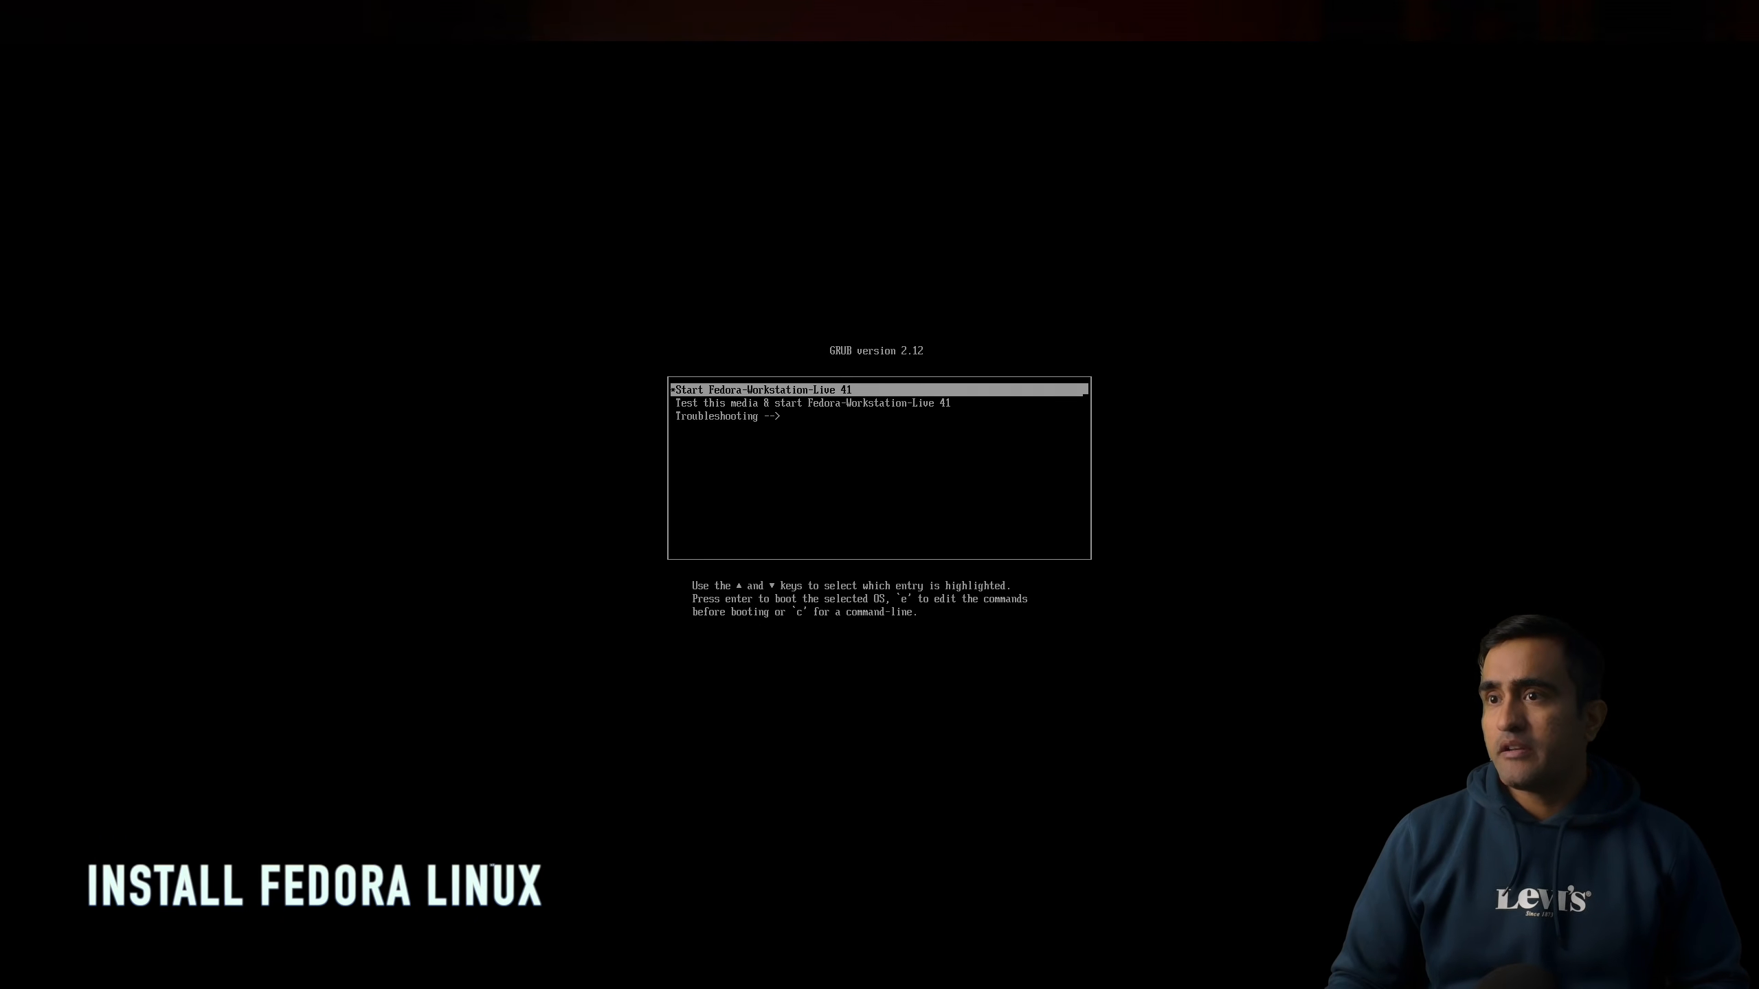
key("Return")
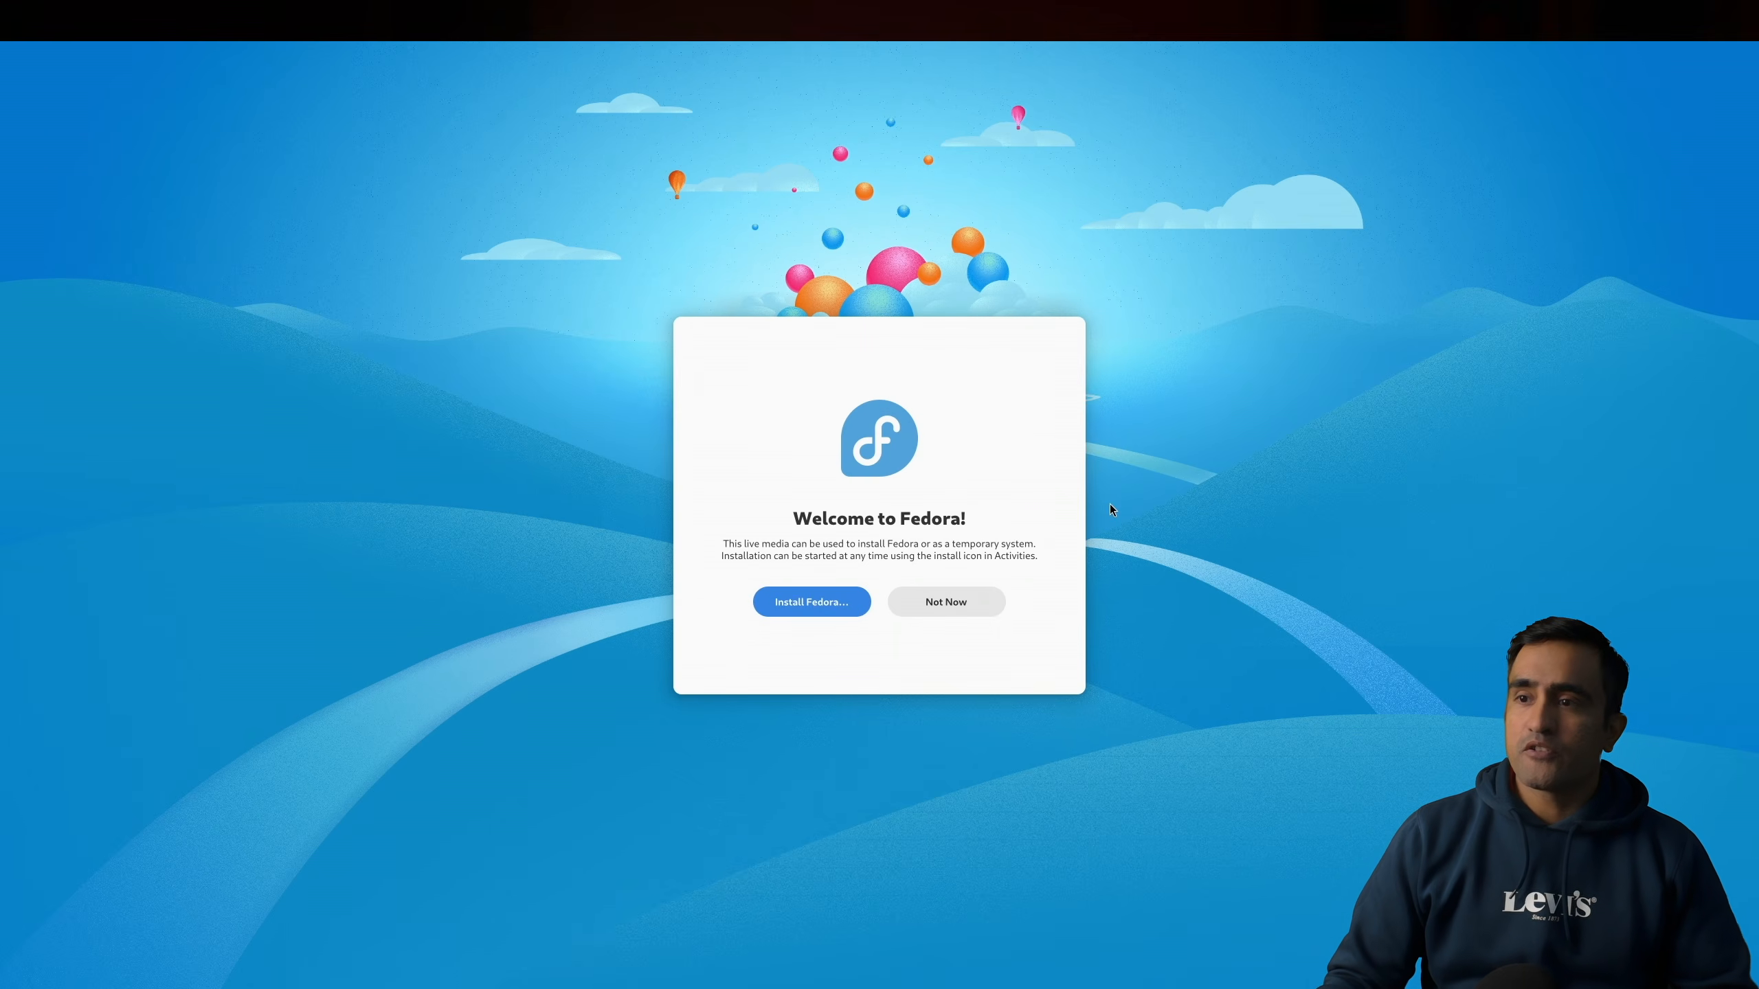
left_click(817, 616)
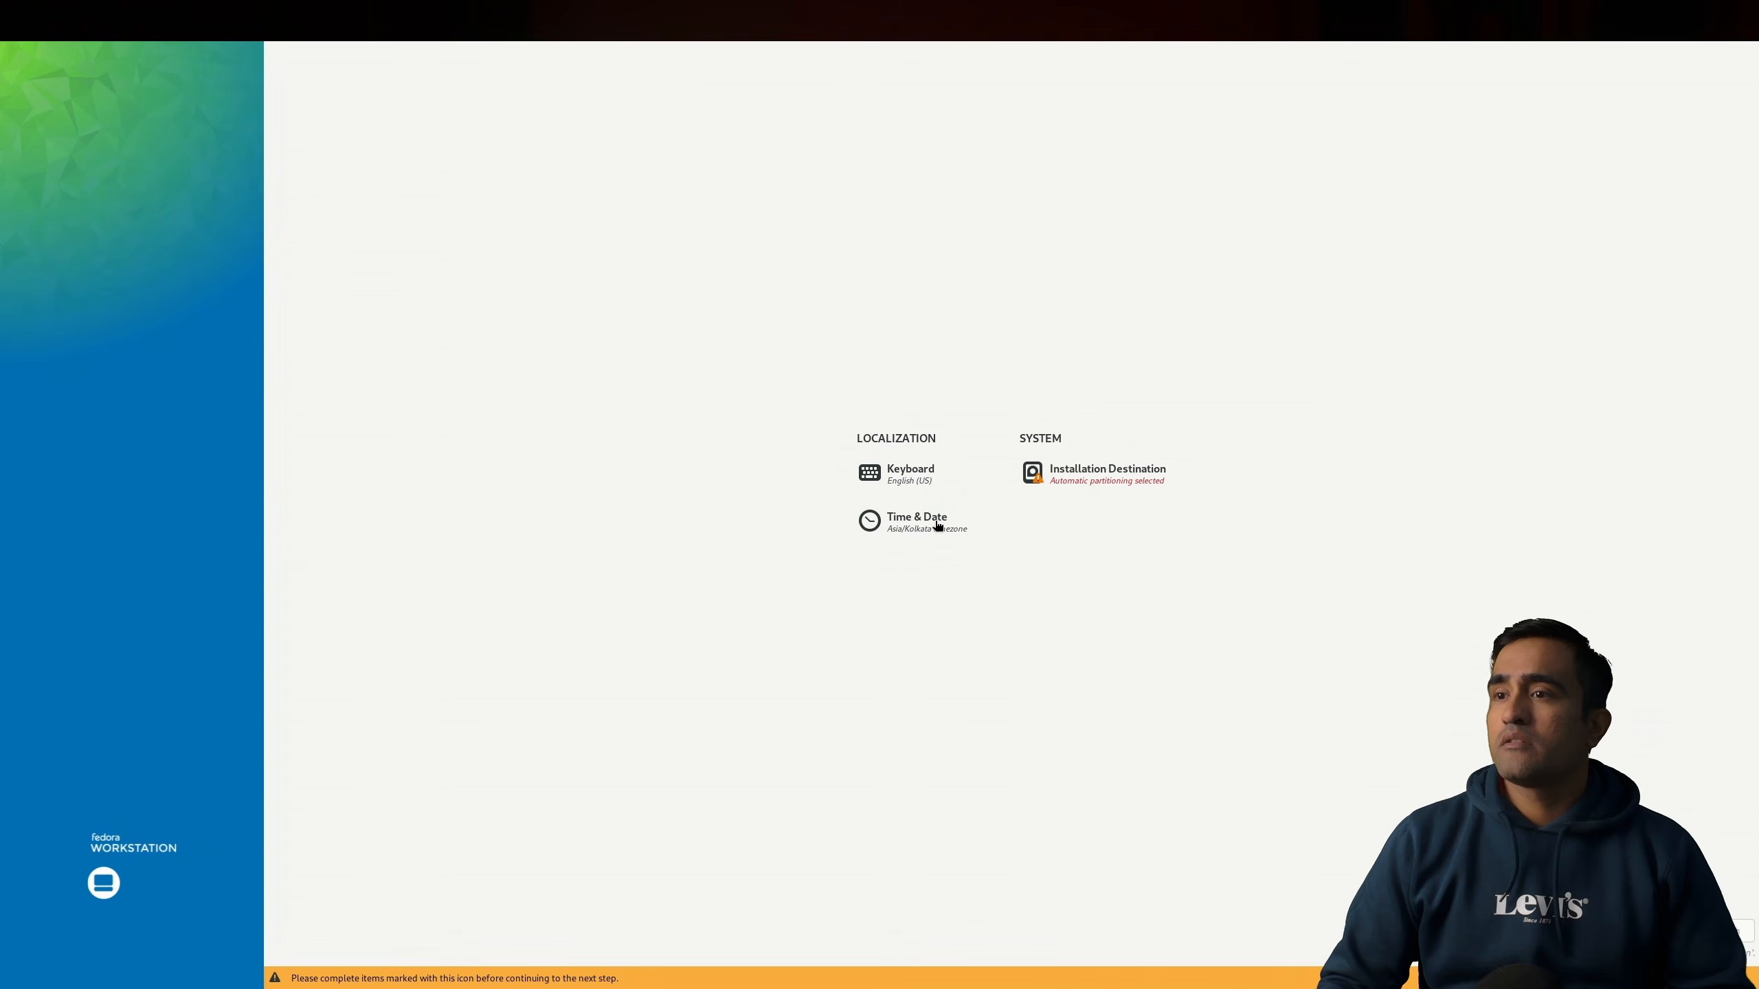
Step: Open Installation Destination and choose Advanced Custom (Blivet-GUI) storage configuration
left_click(1108, 472)
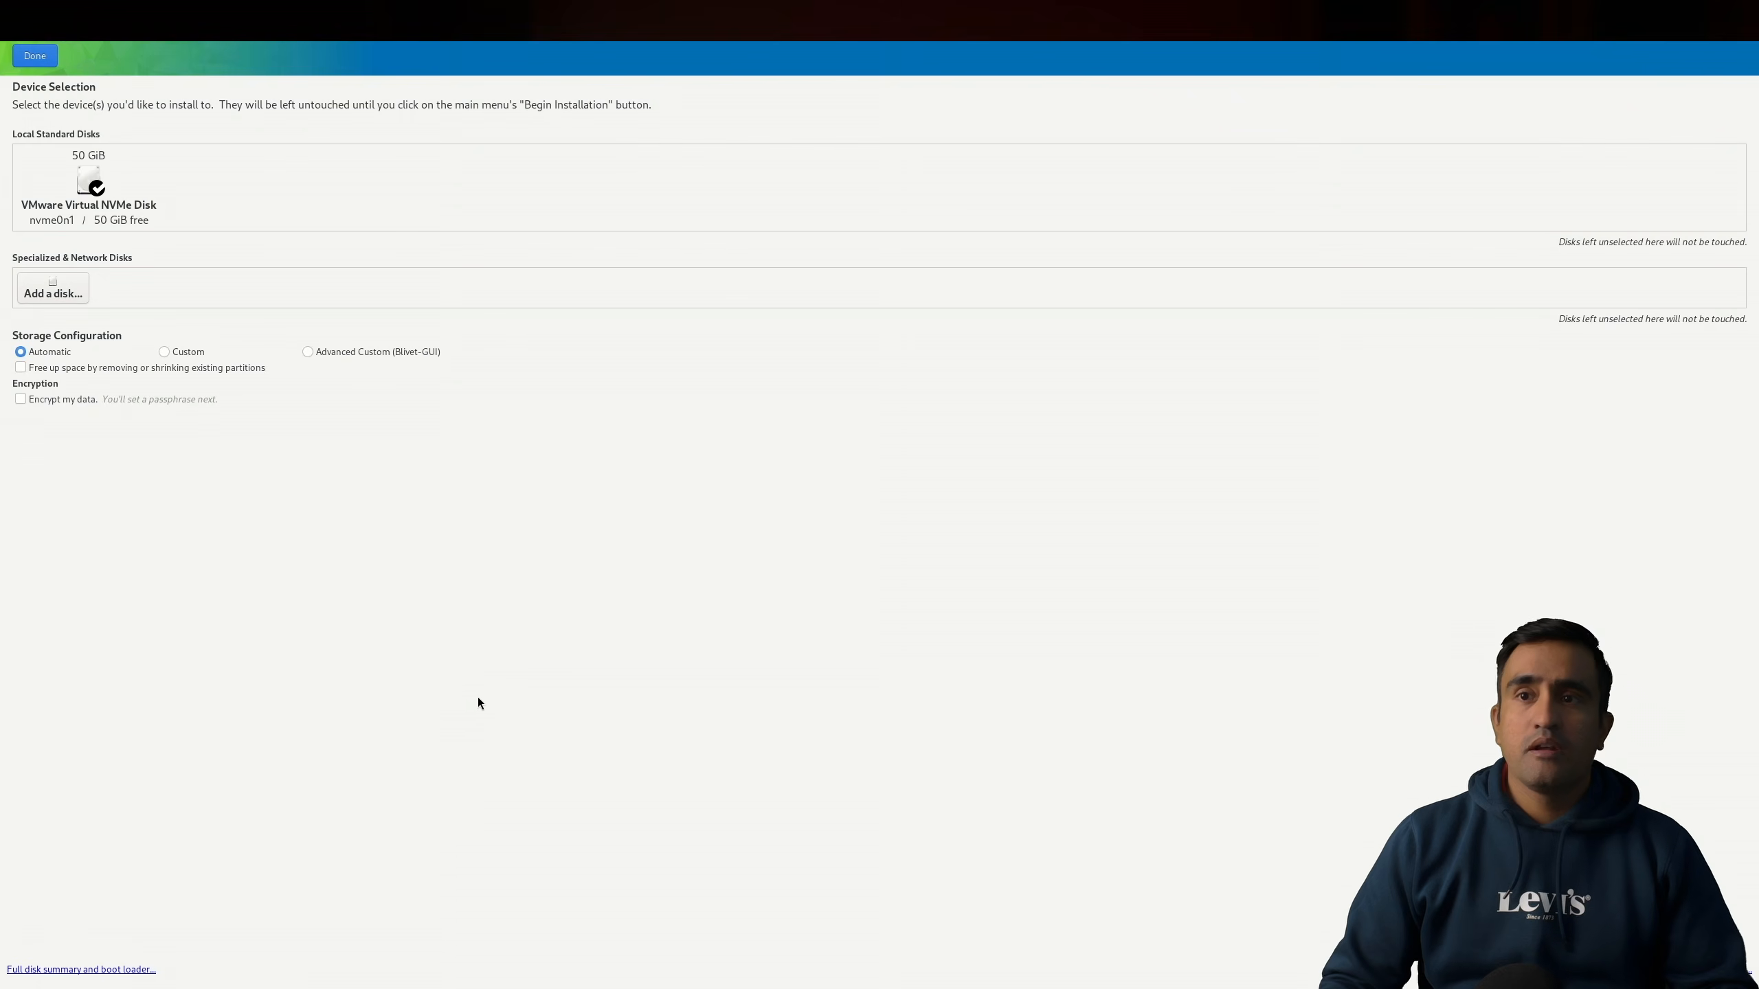
left_click(342, 353)
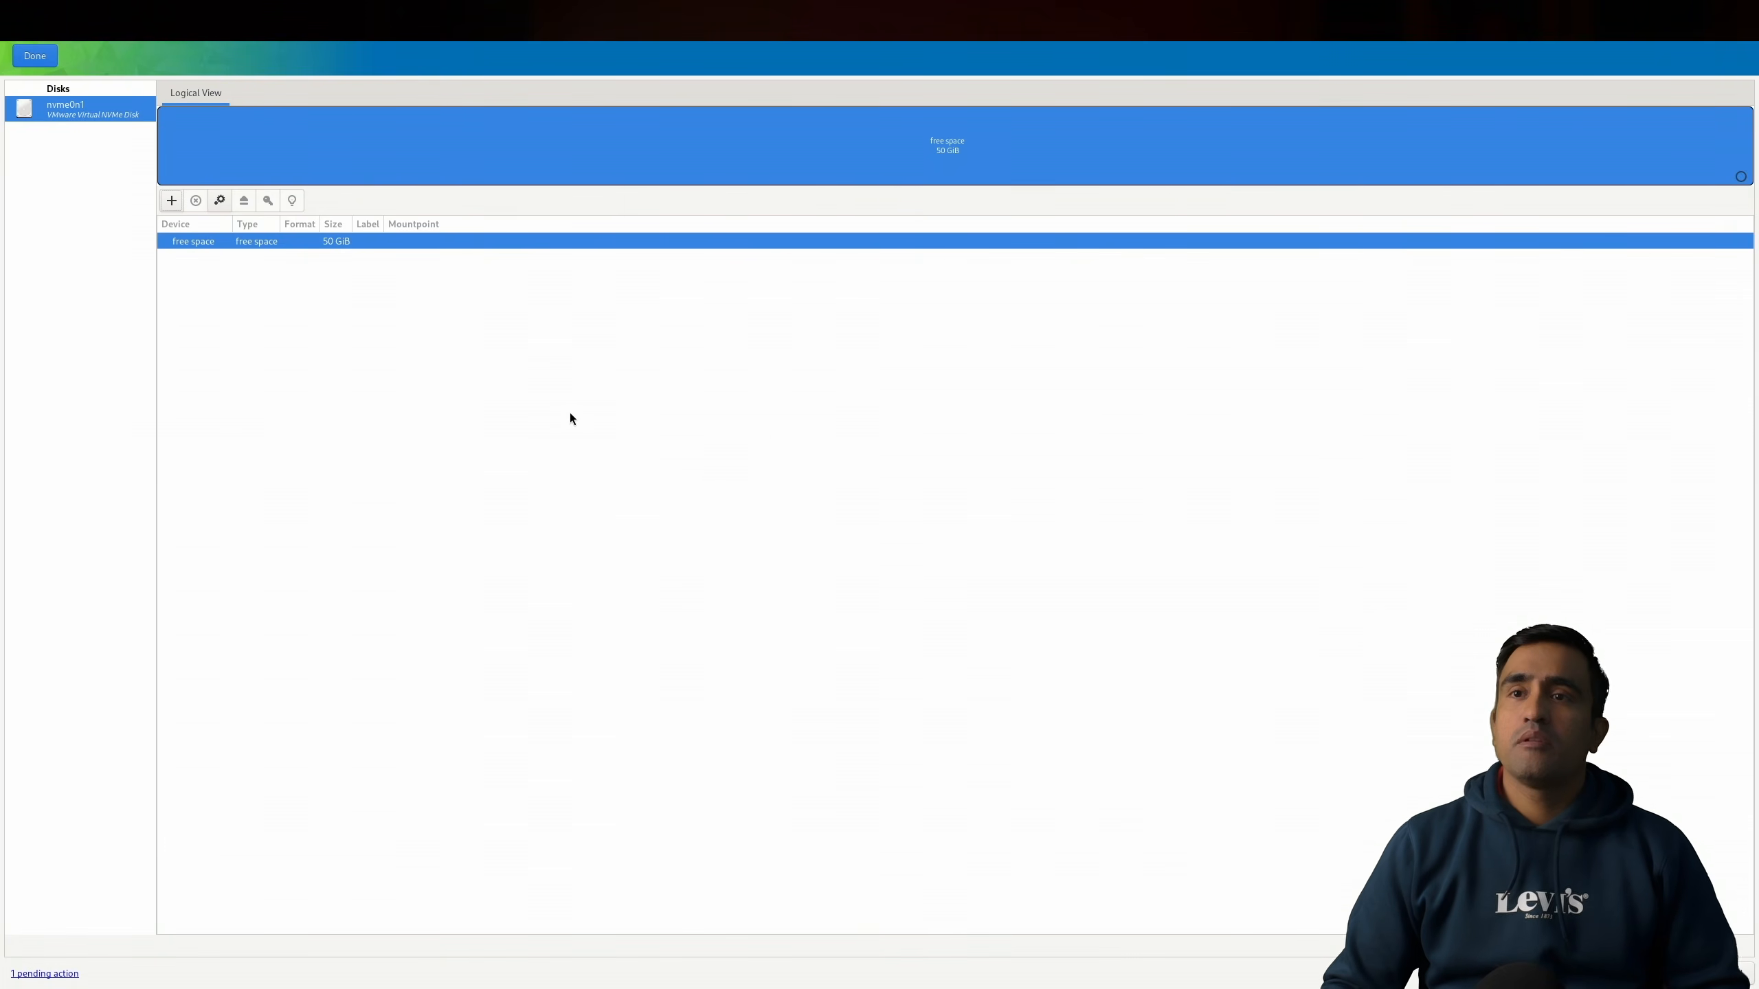
Step: Add a partition in the free space with the EFI System Partition filesystem and mountpoint /boot/efi
left_click(171, 201)
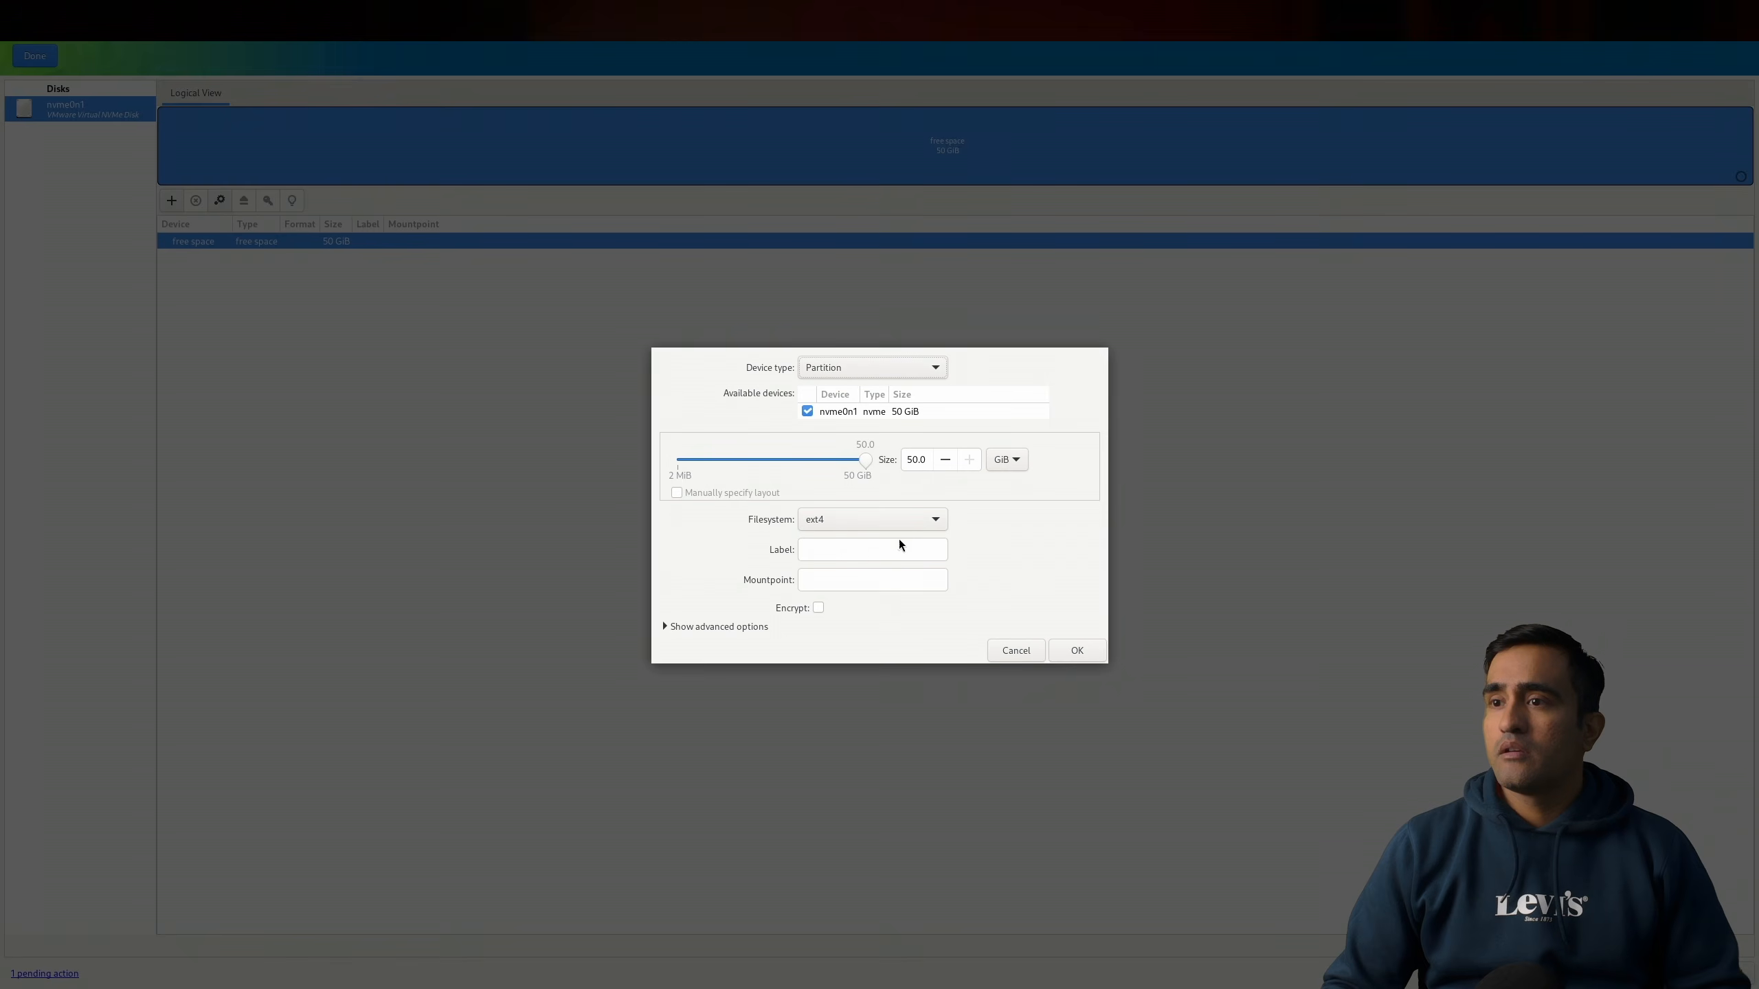
left_click(878, 519)
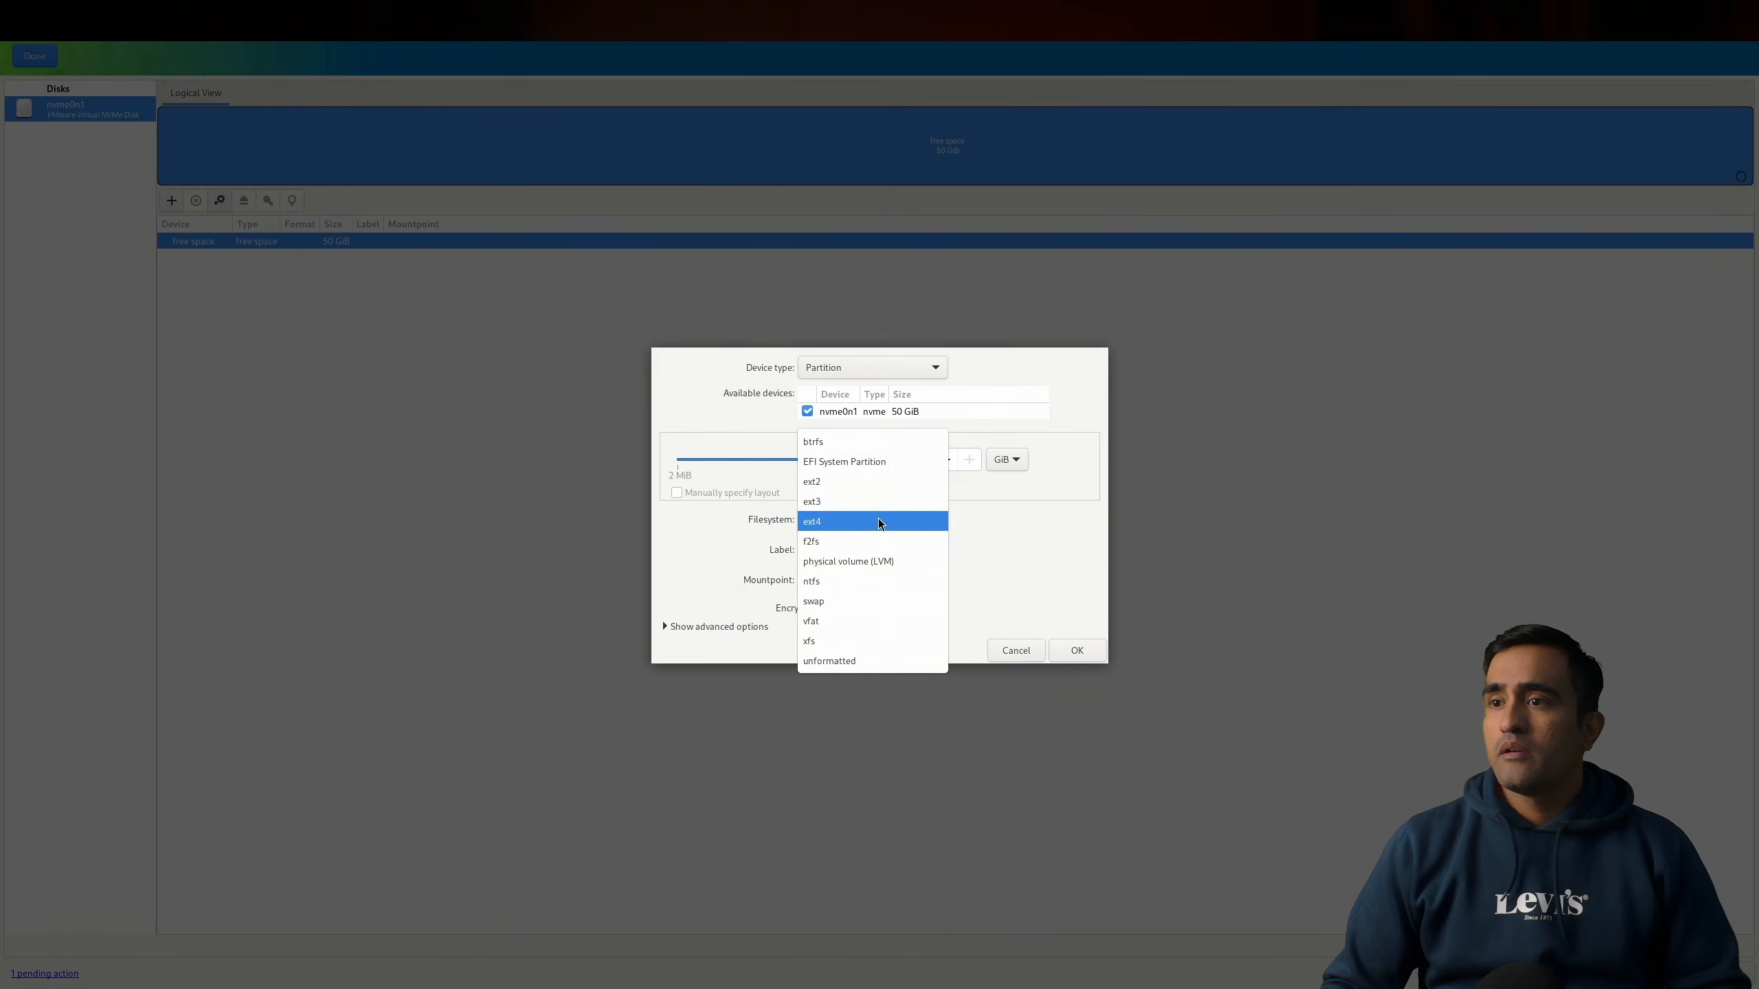
left_click(881, 463)
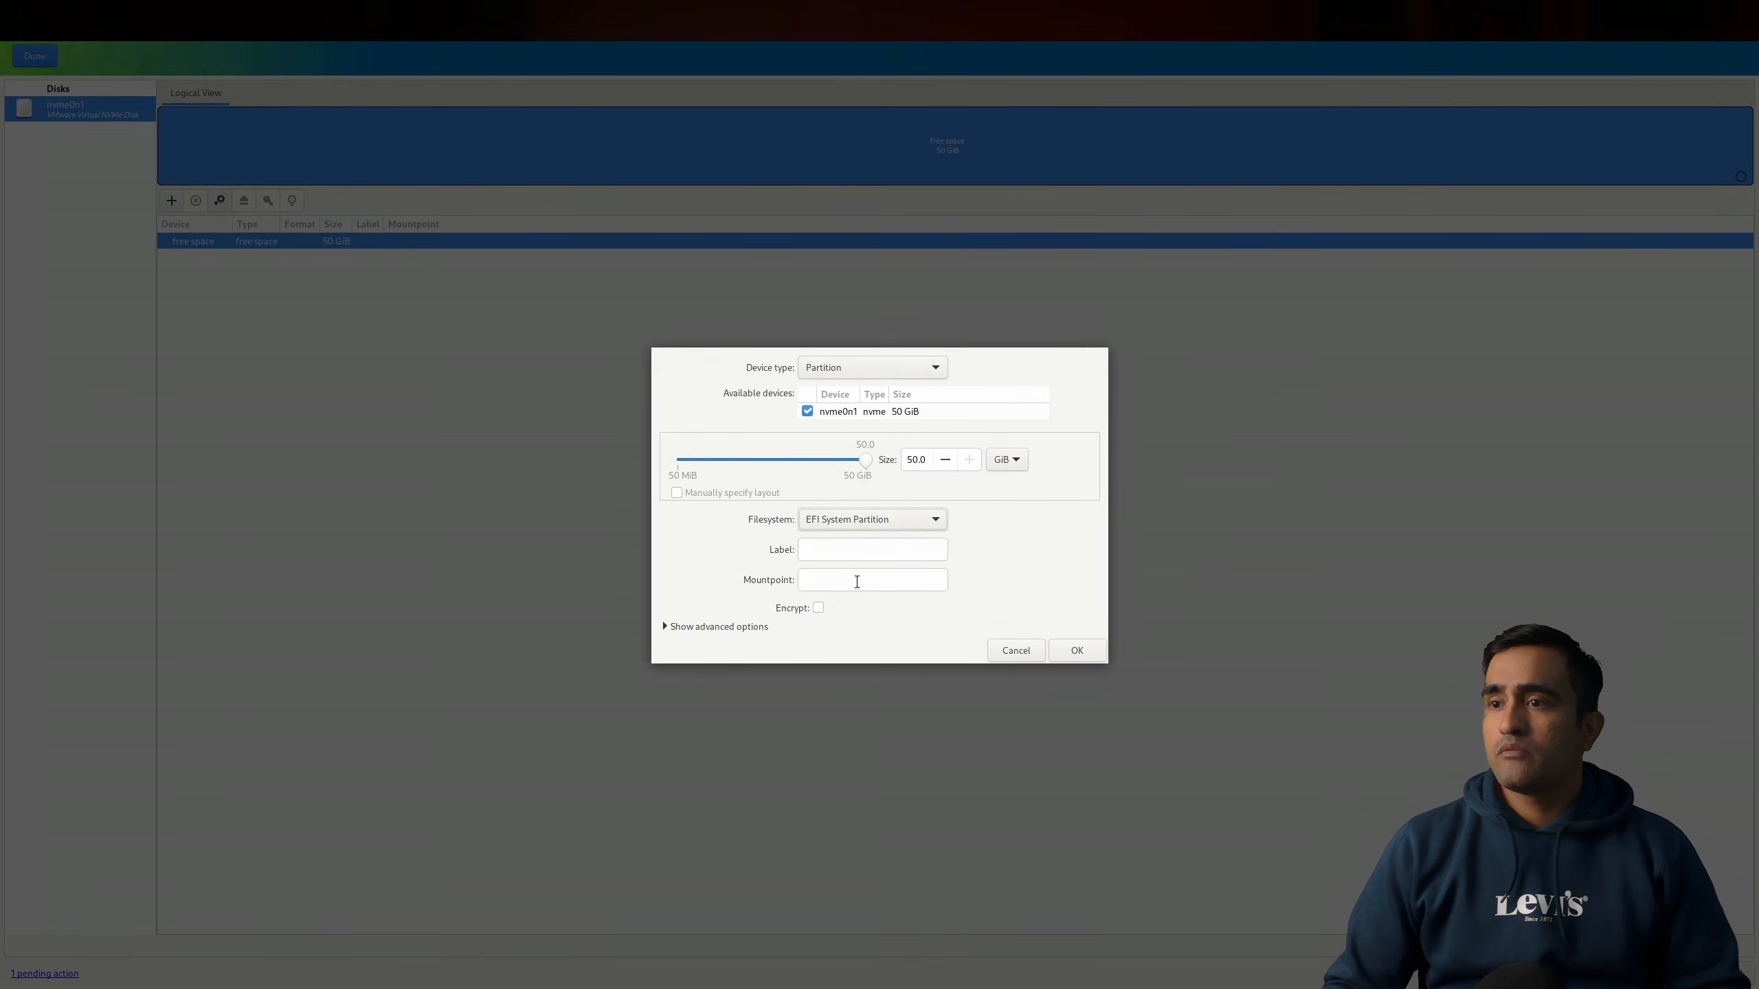
left_click(857, 581)
type("/")
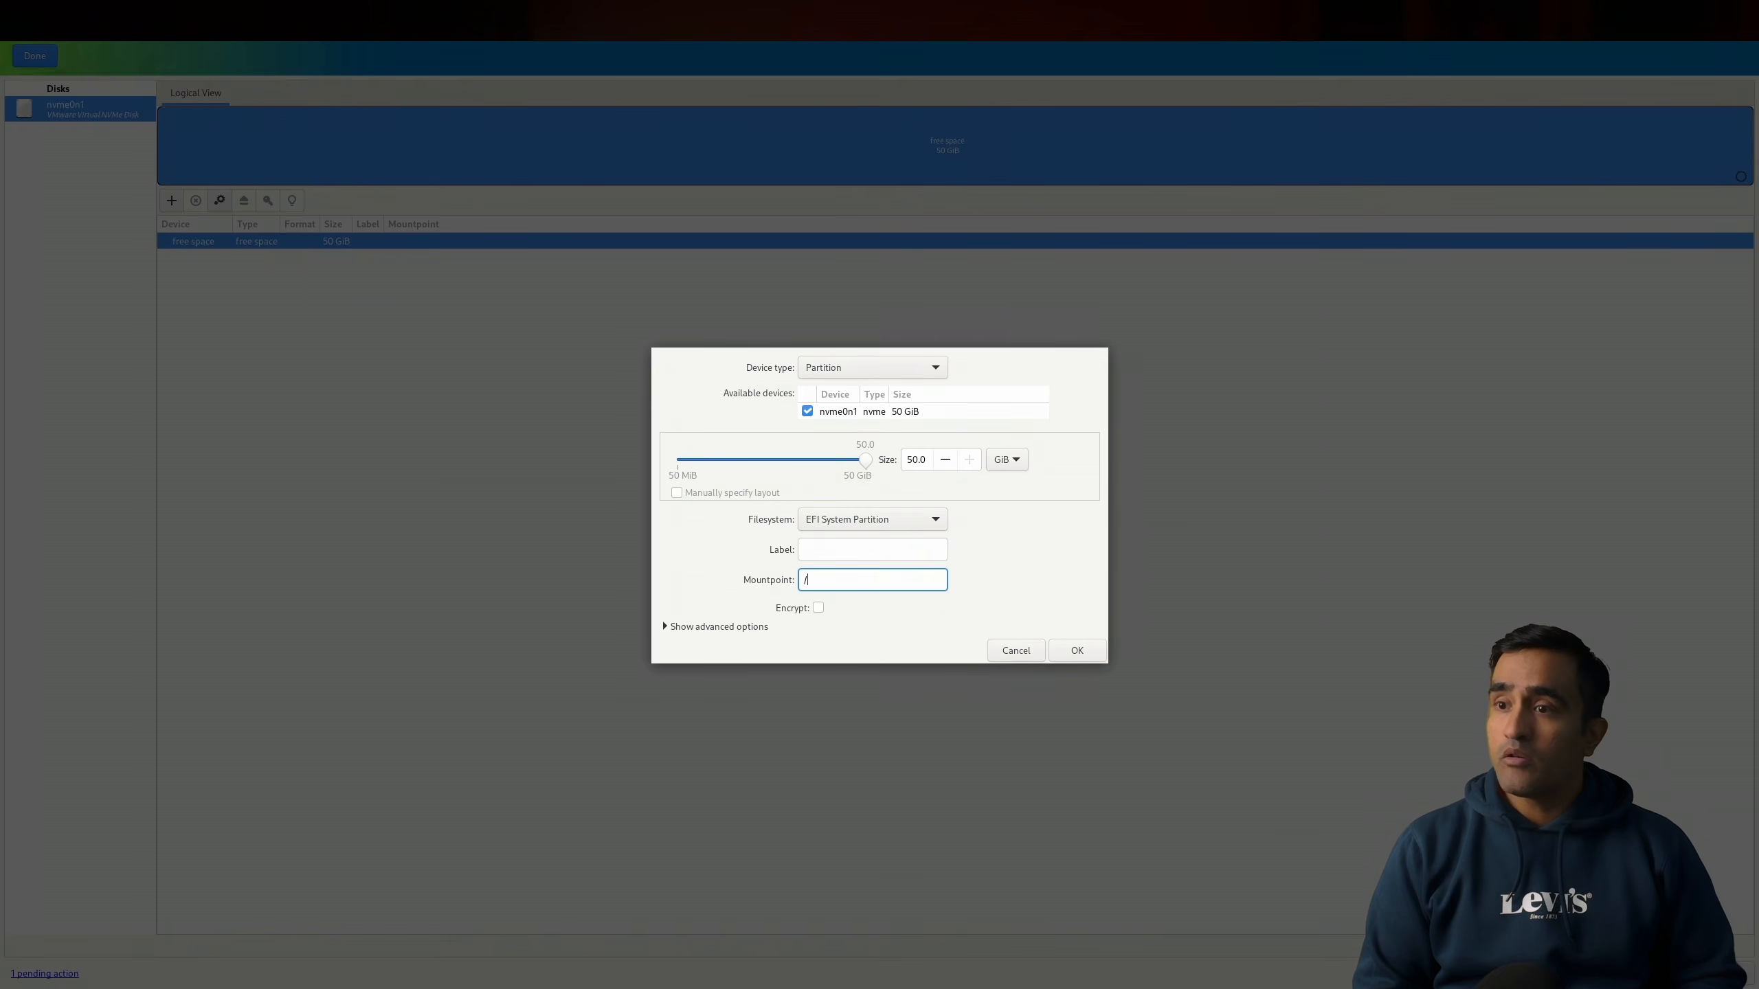
type("boot")
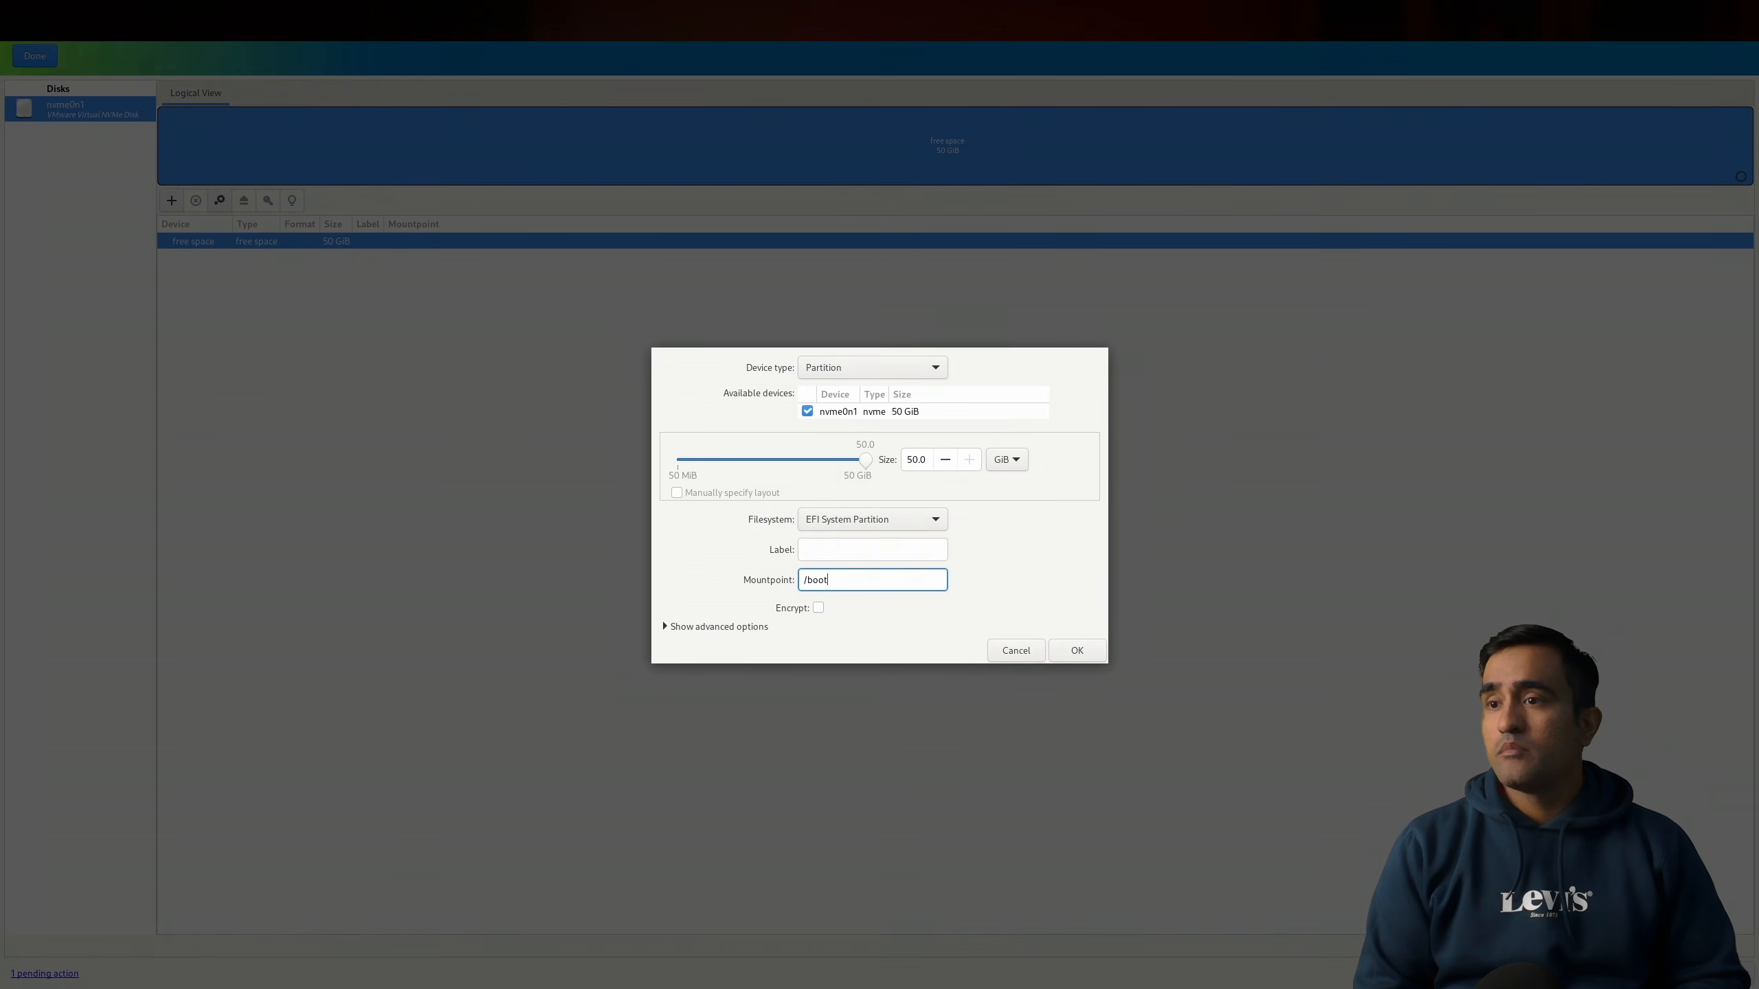
type("/efi")
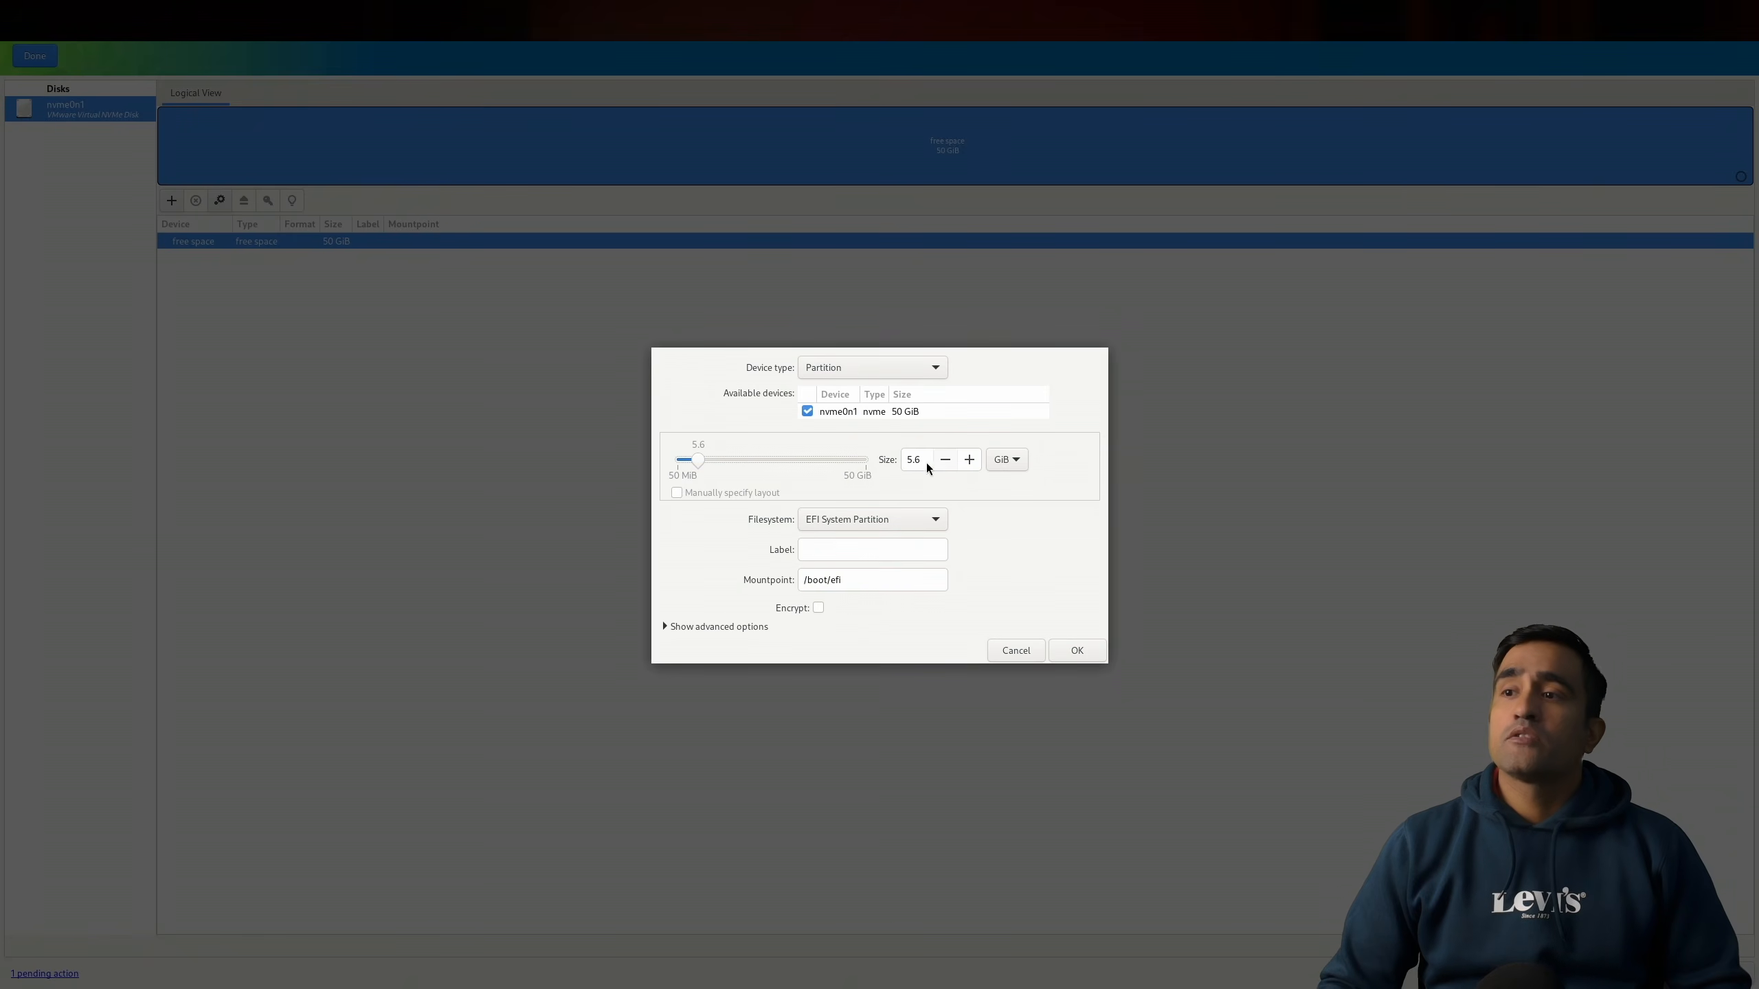
Step: Set the EFI partition's size to 1 GiB and confirm creating it
left_click_drag(927, 463, 889, 462)
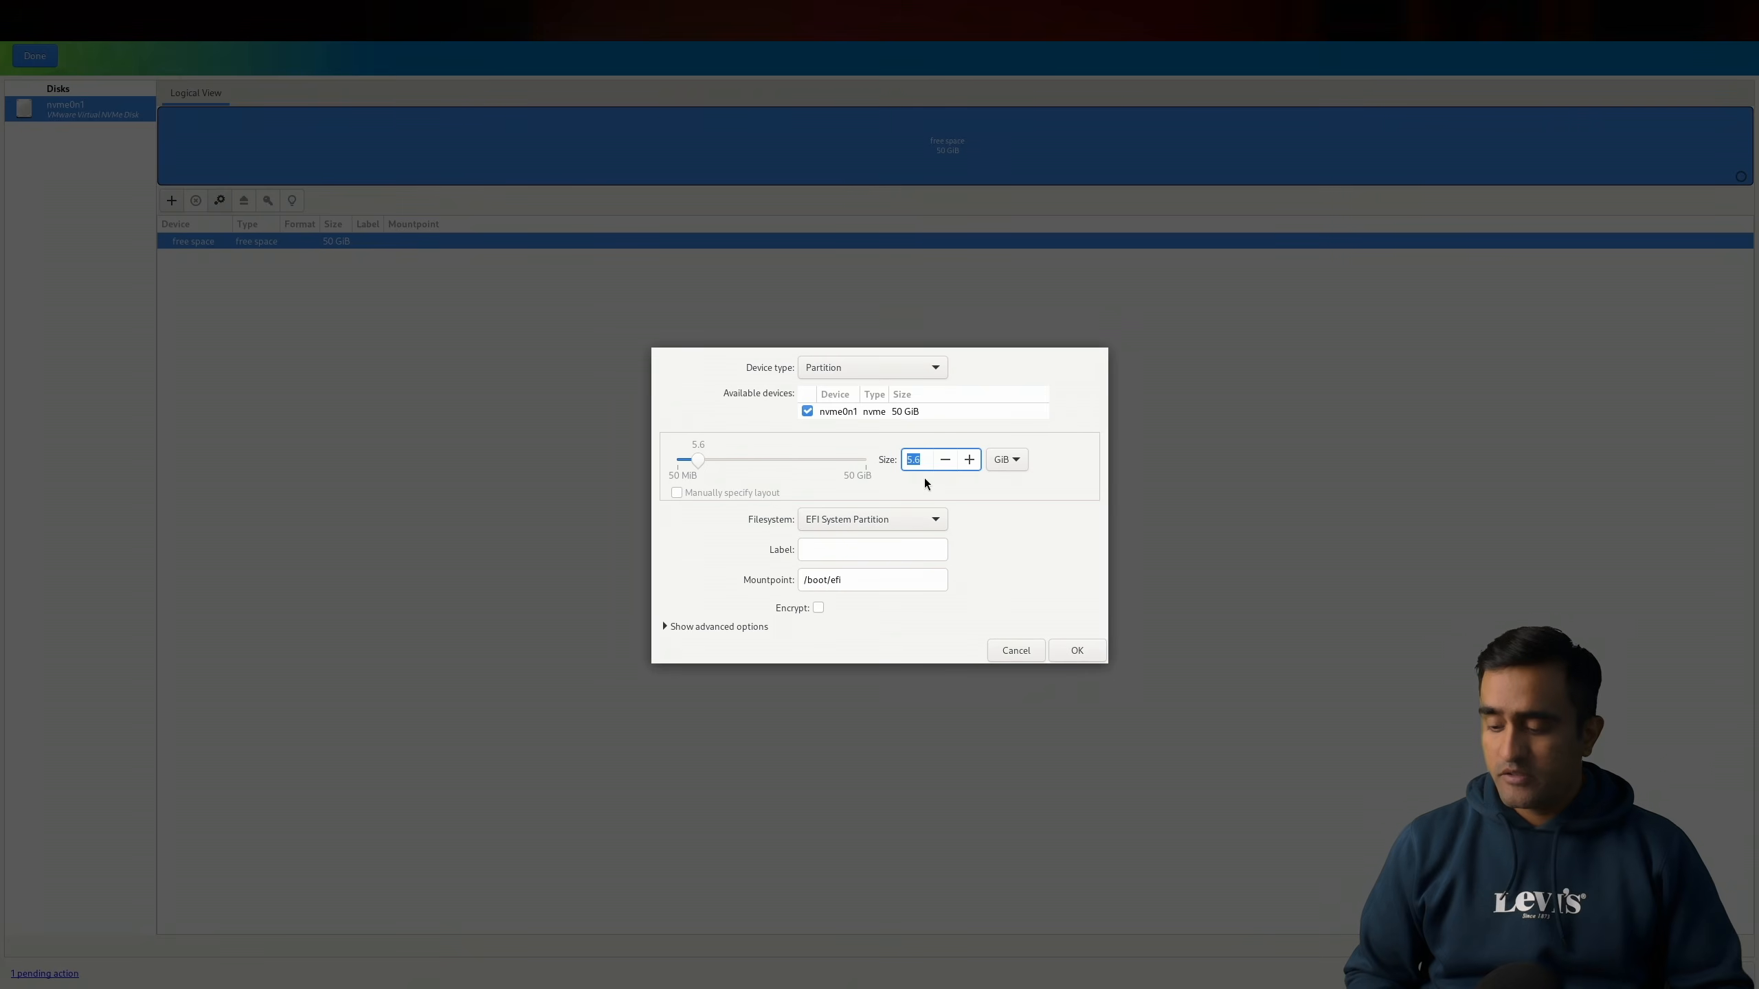
key("Right")
key("BackSpace")
key("BackSpace")
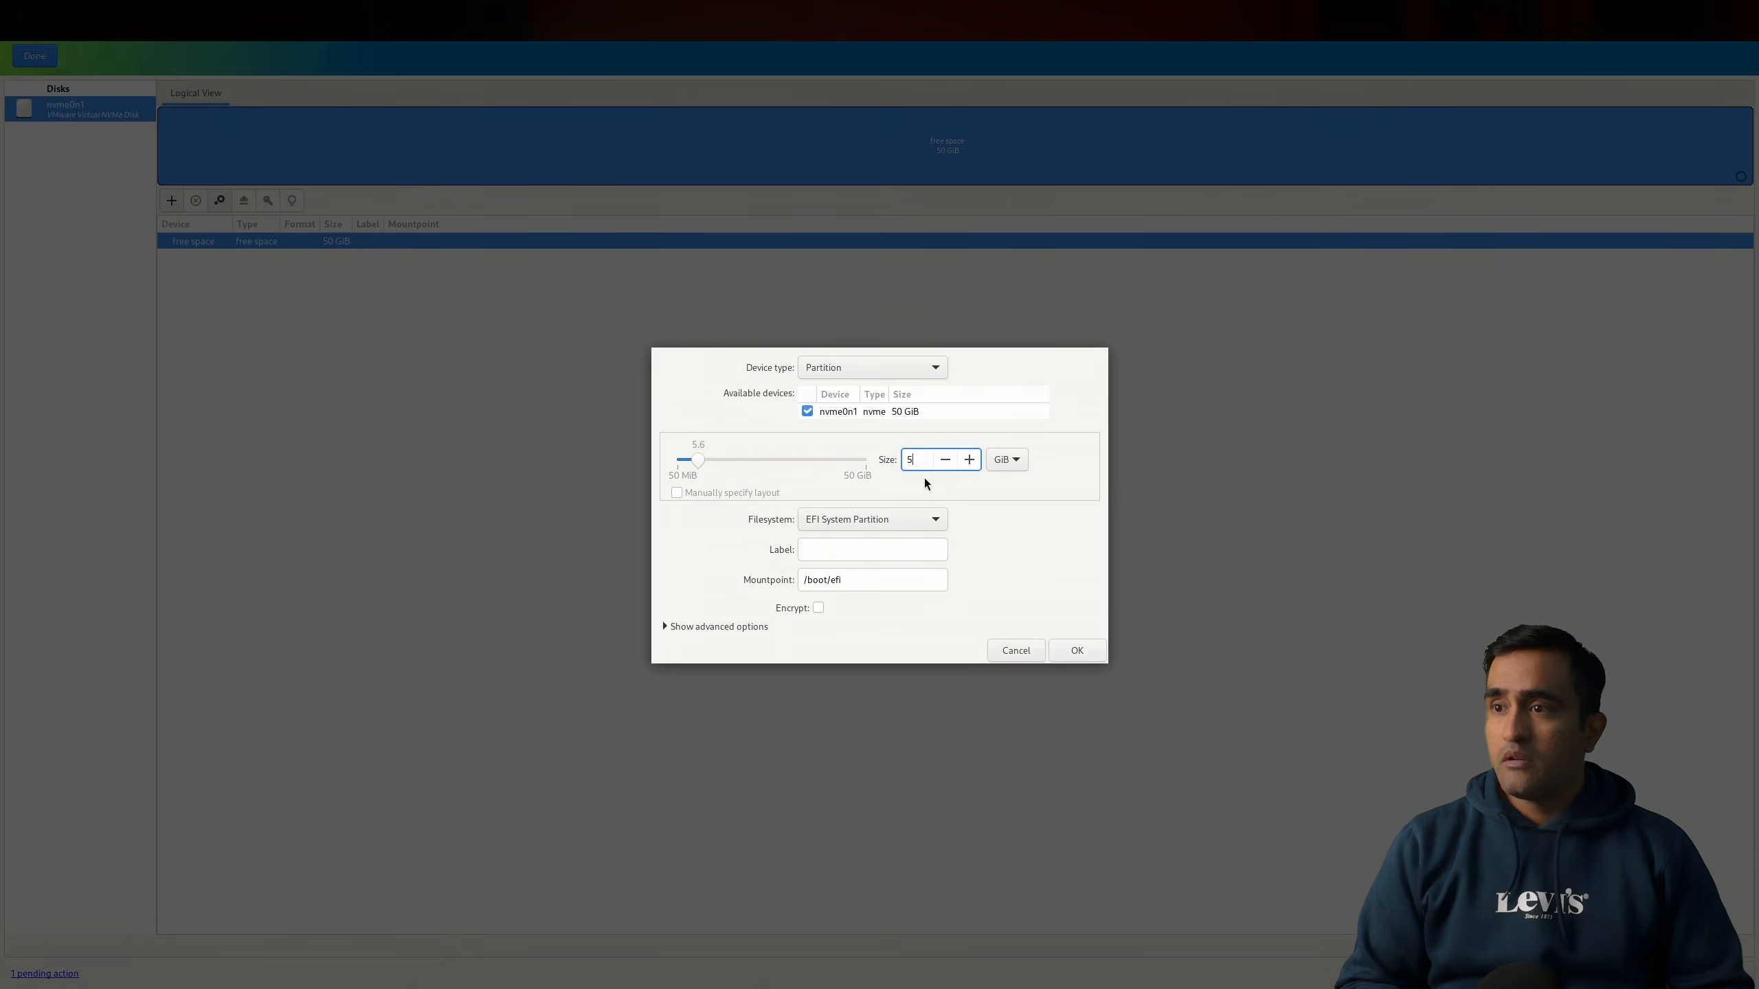
key("BackSpace")
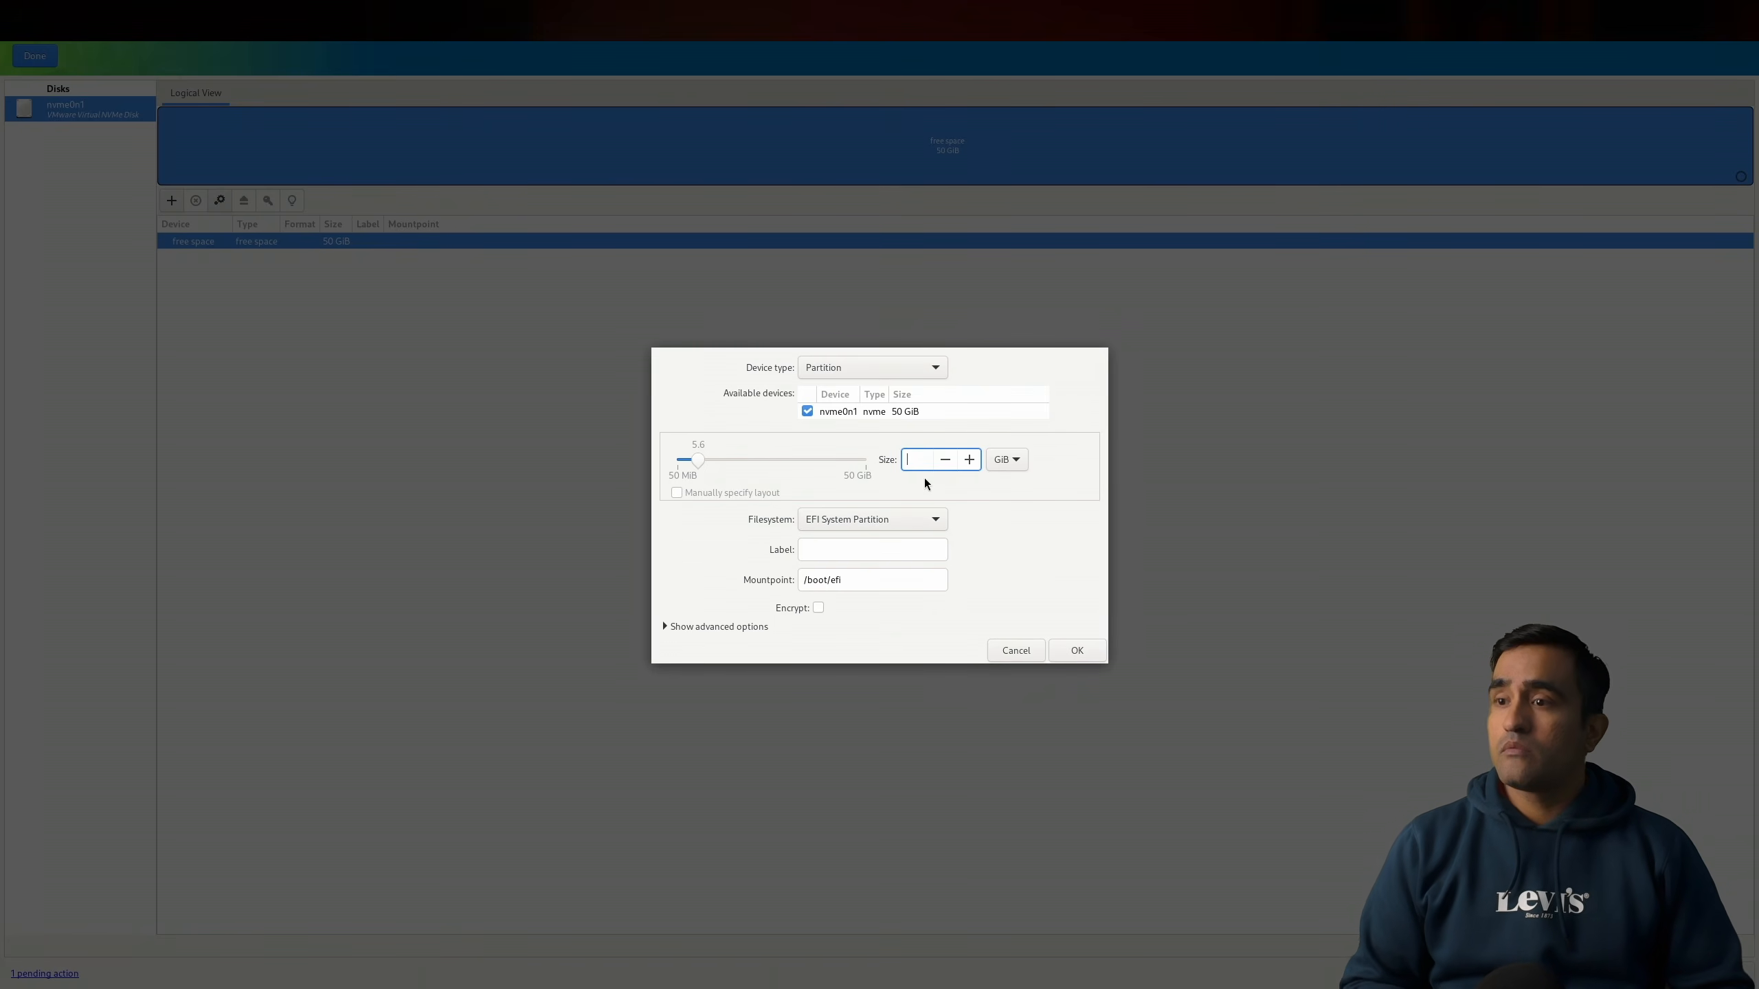
type("1")
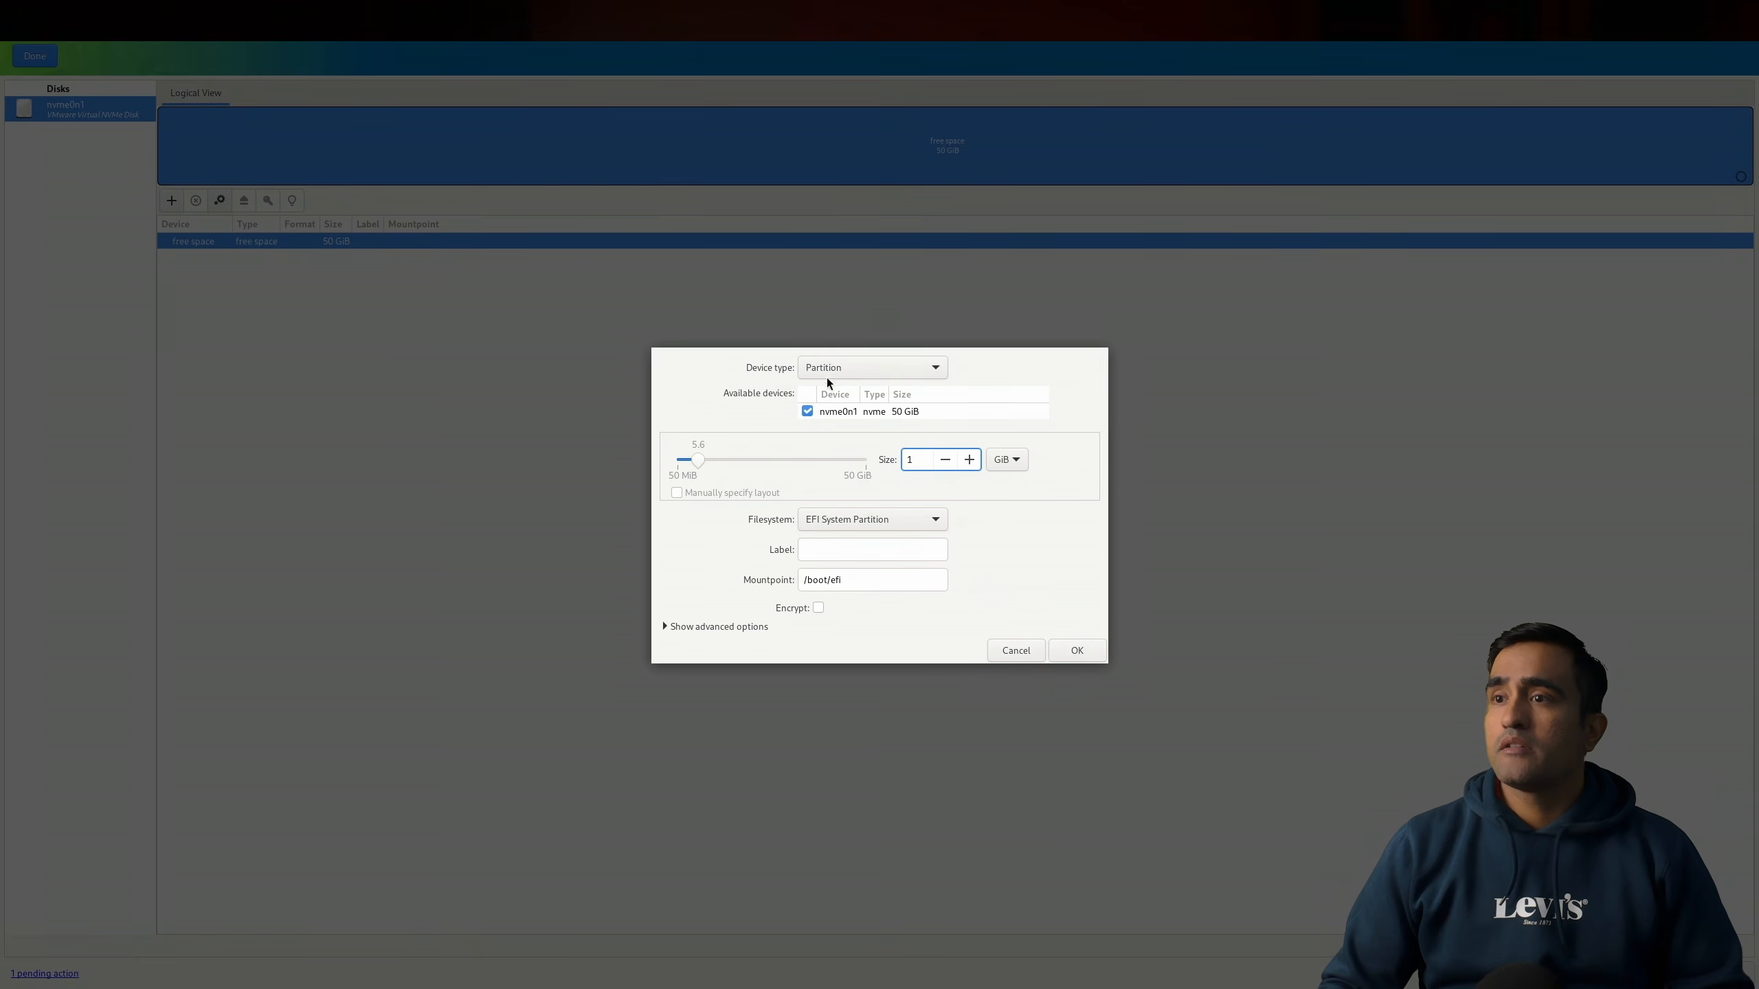
left_click(1083, 652)
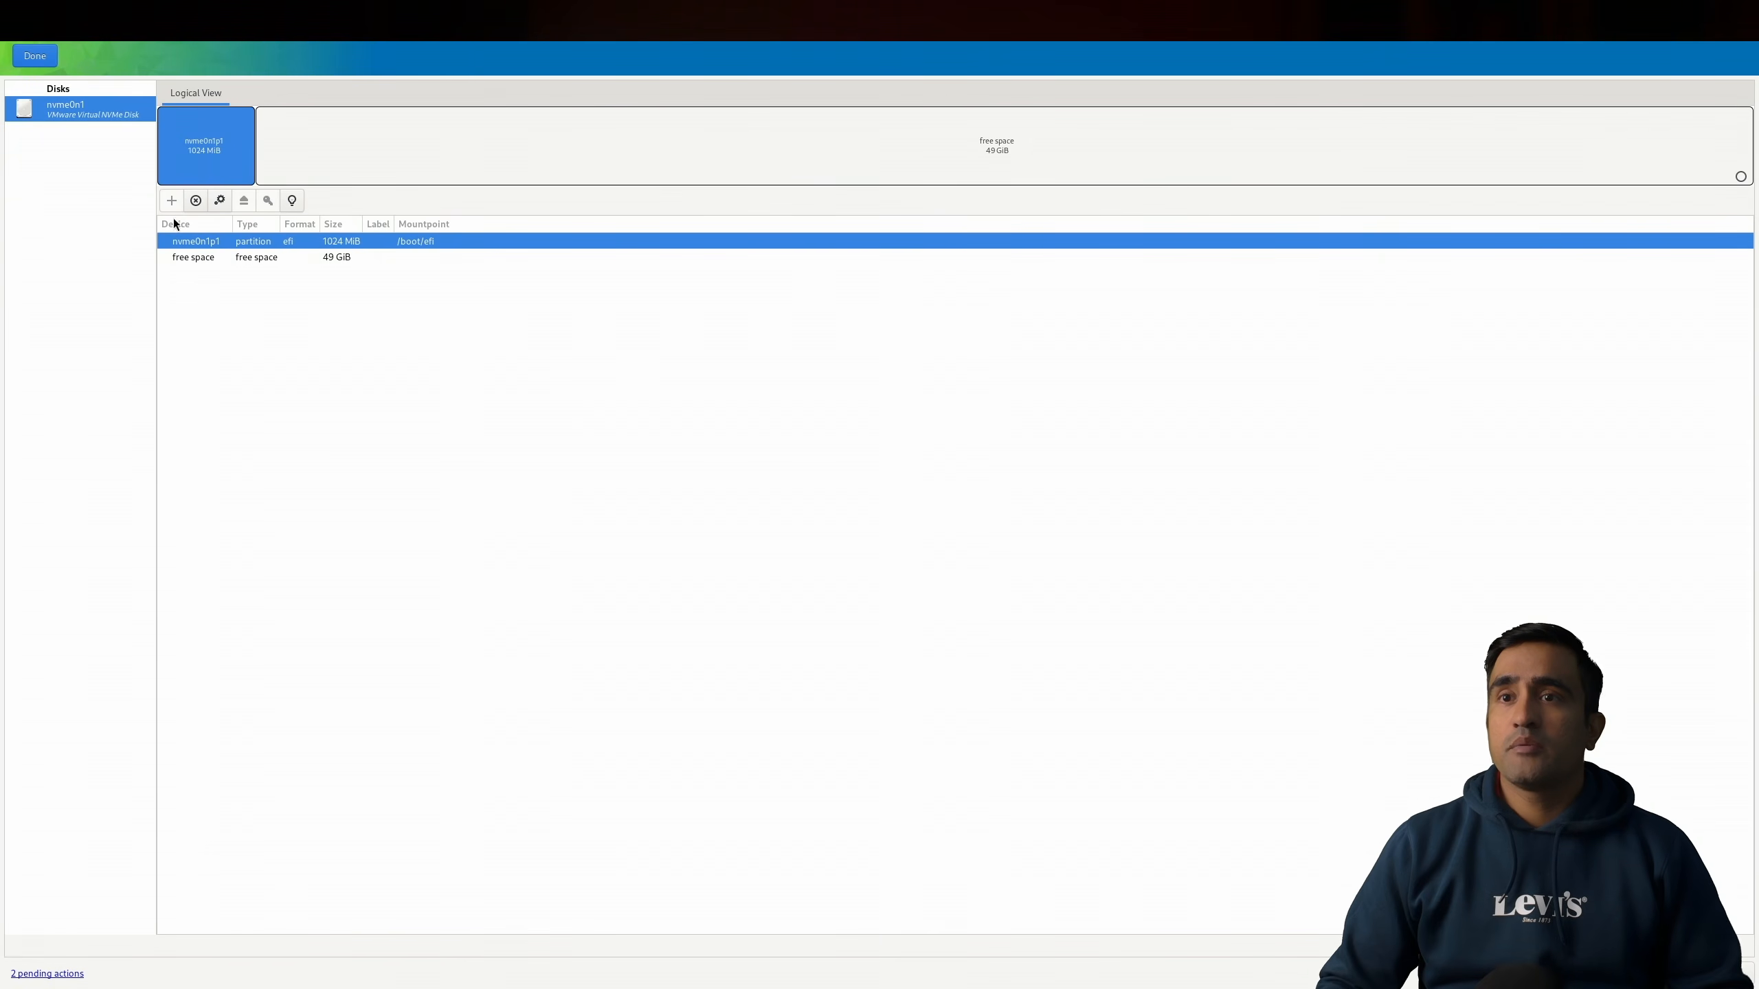
Step: Add an ext4 partition in the remaining free space with mountpoint /boot
left_click(187, 256)
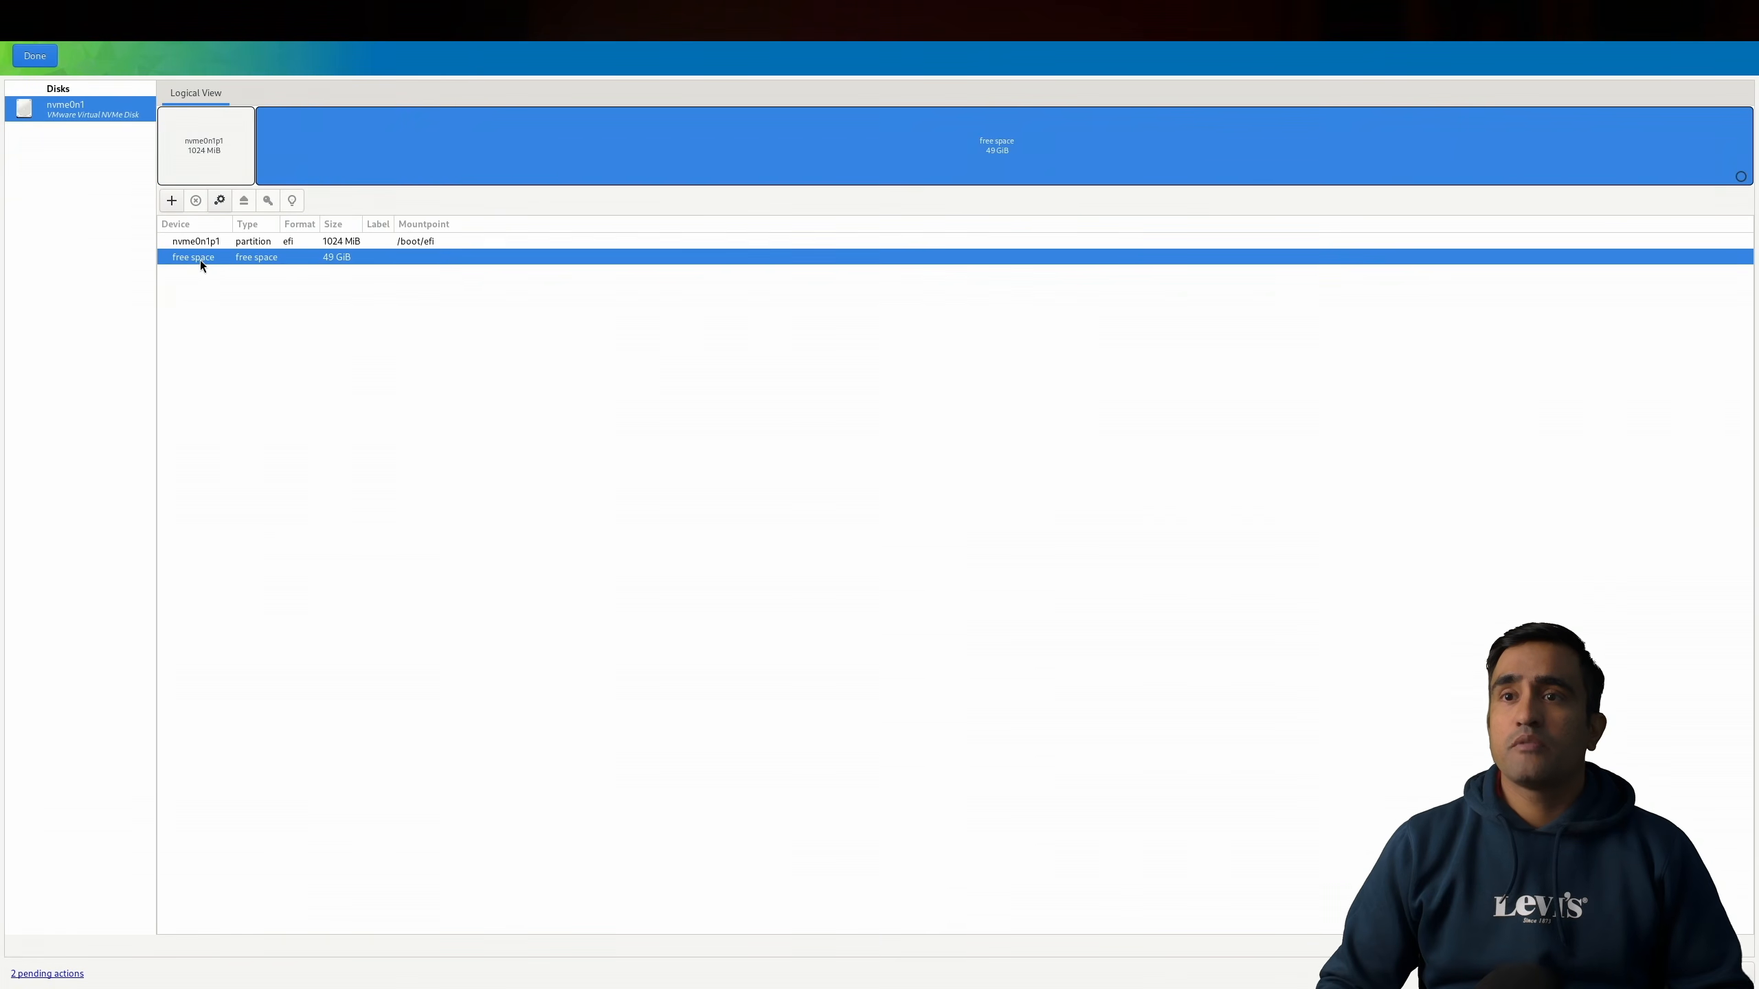
left_click(172, 200)
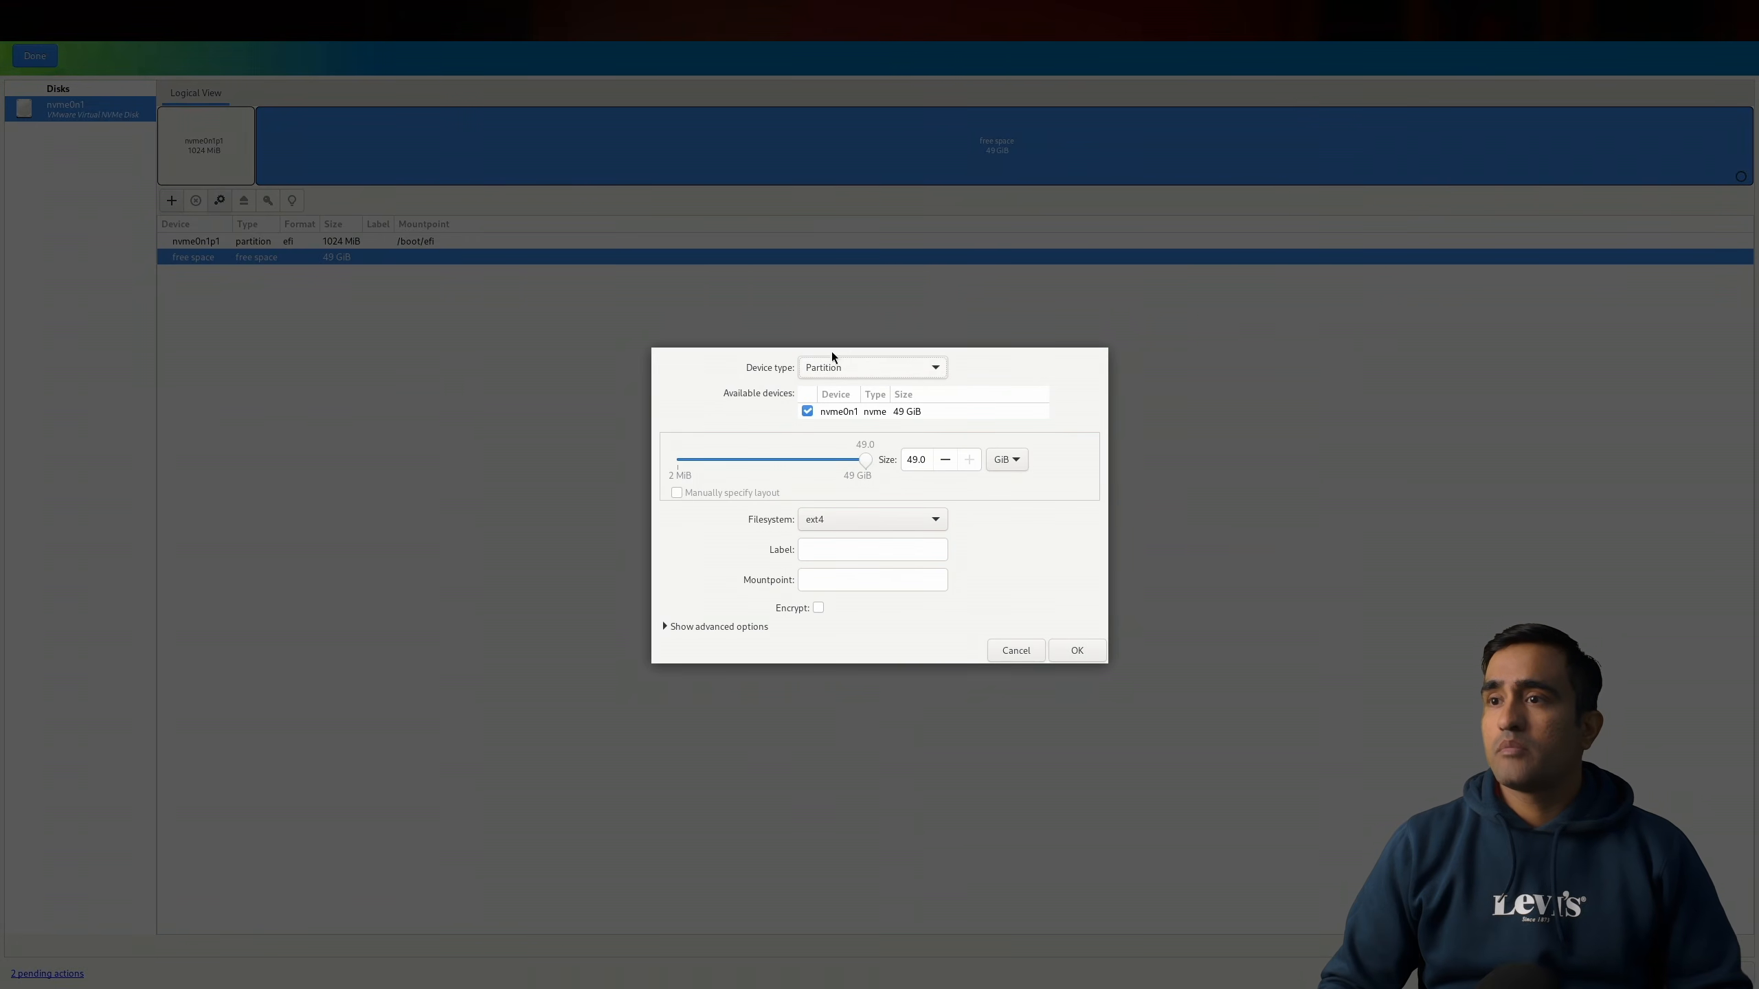
left_click(842, 518)
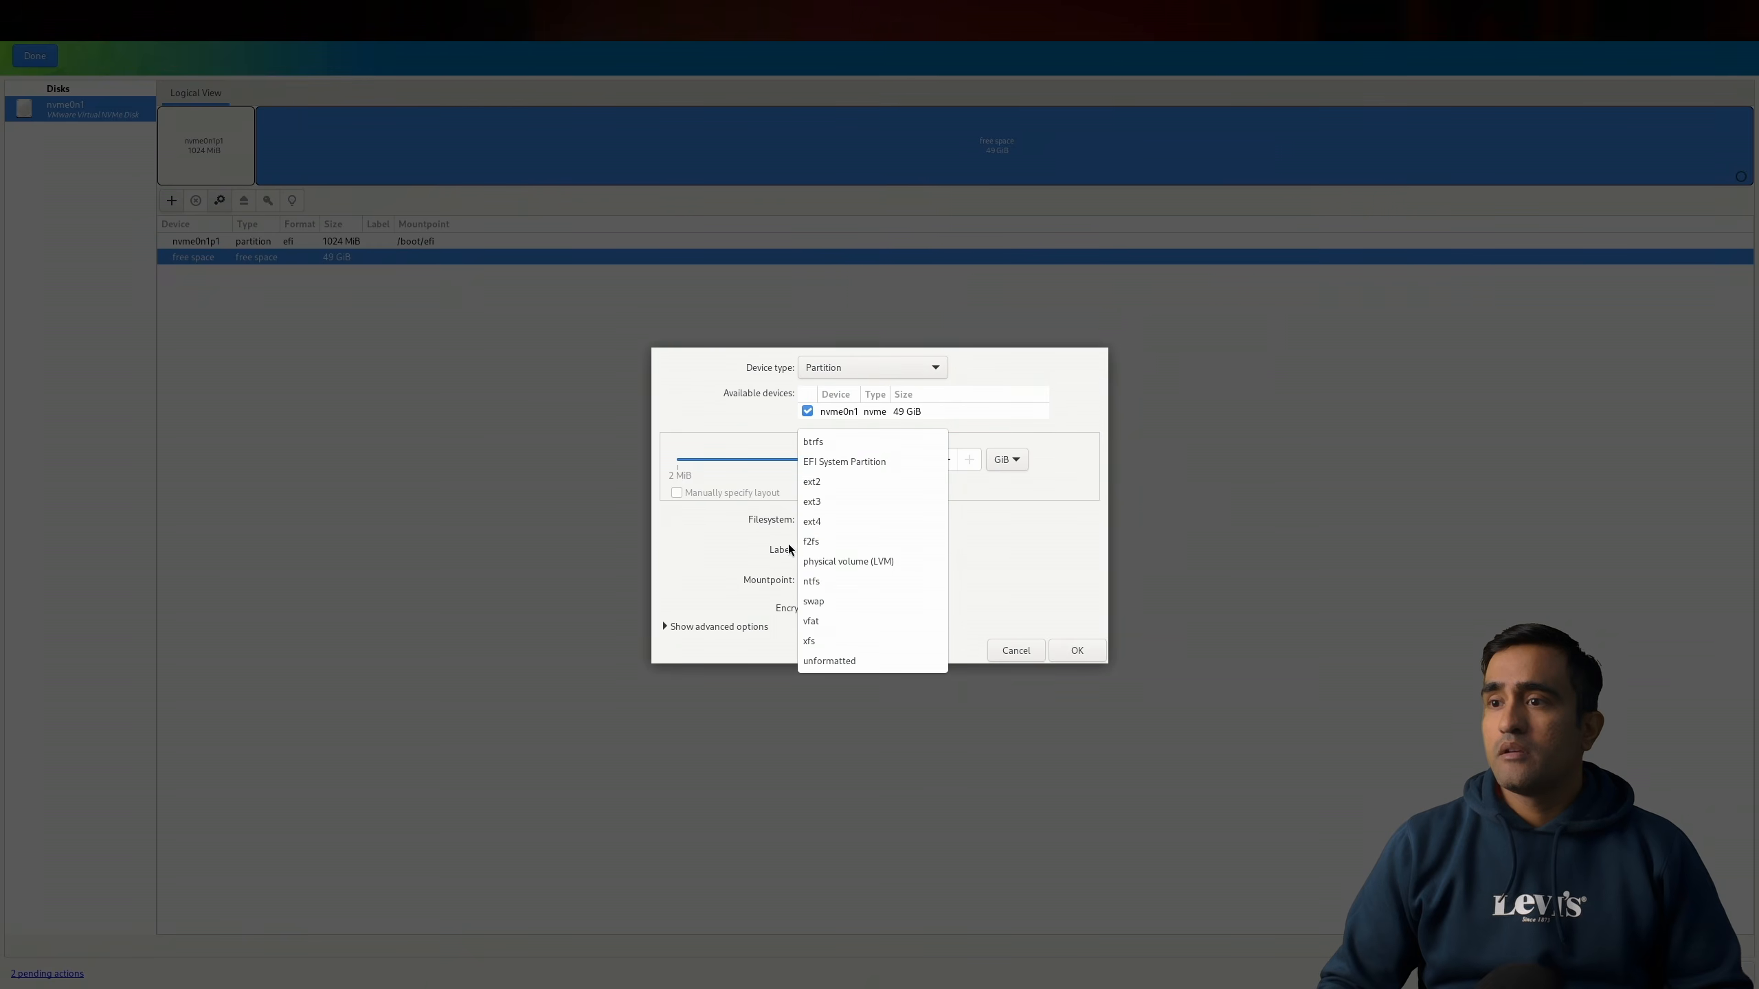
left_click(847, 521)
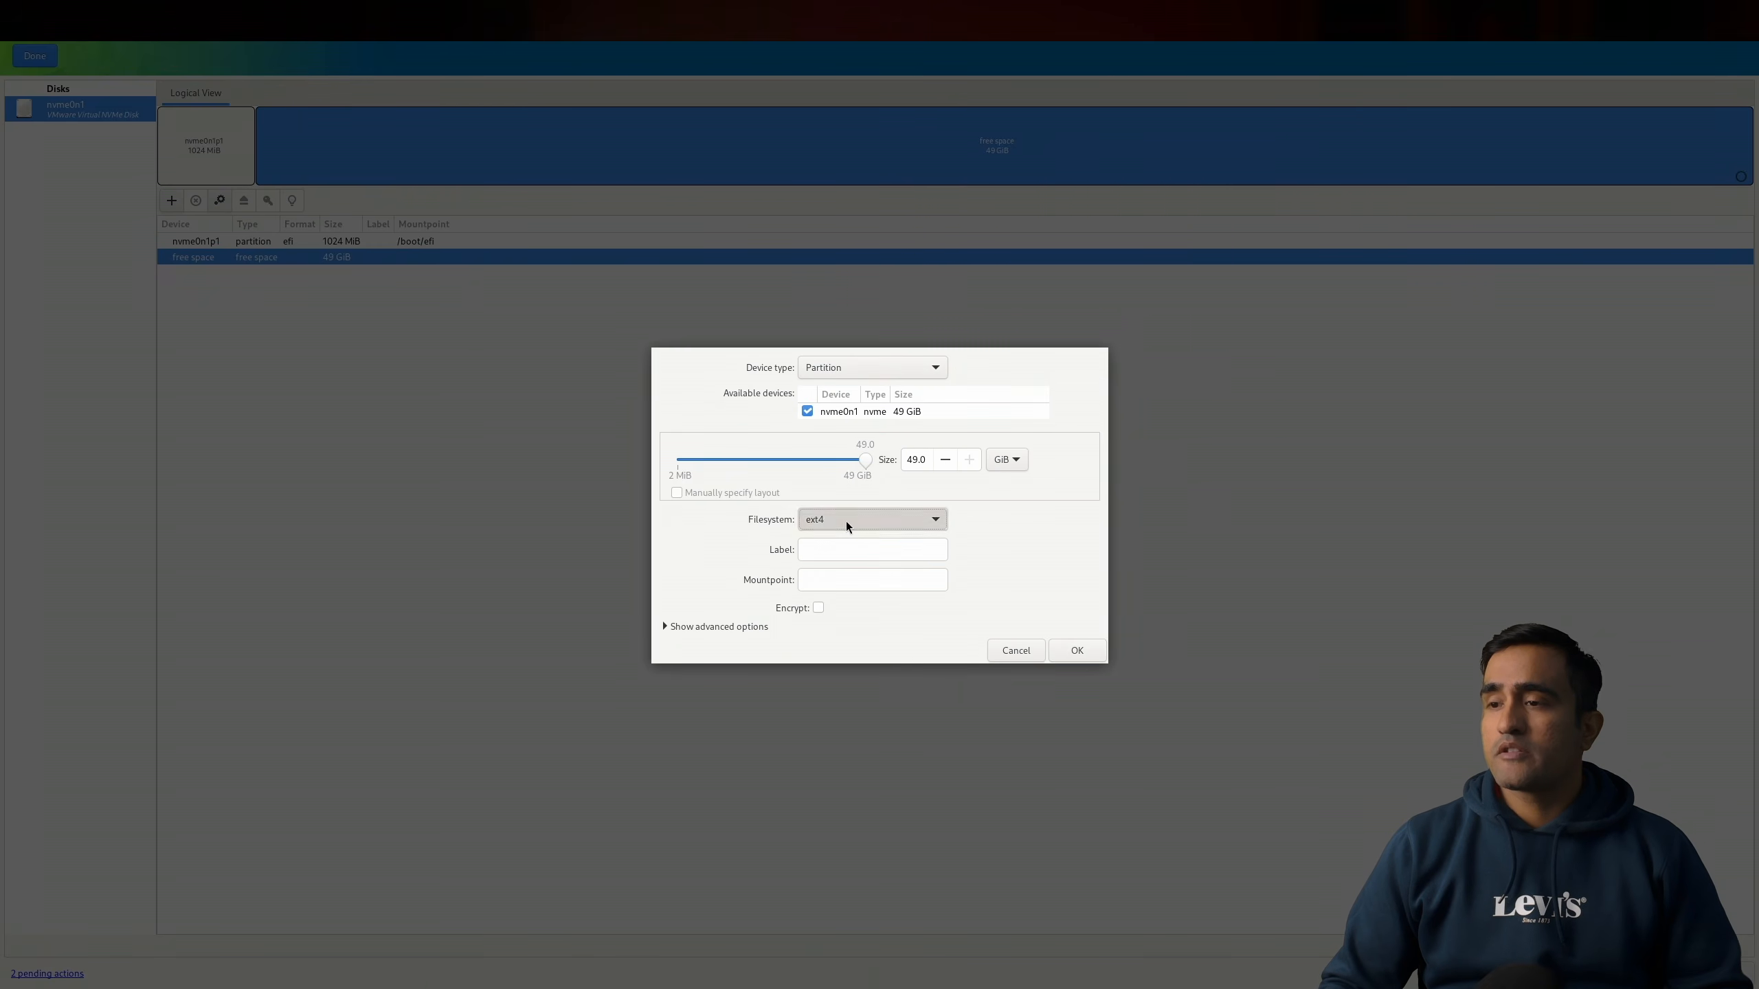
left_click(856, 581)
type("/")
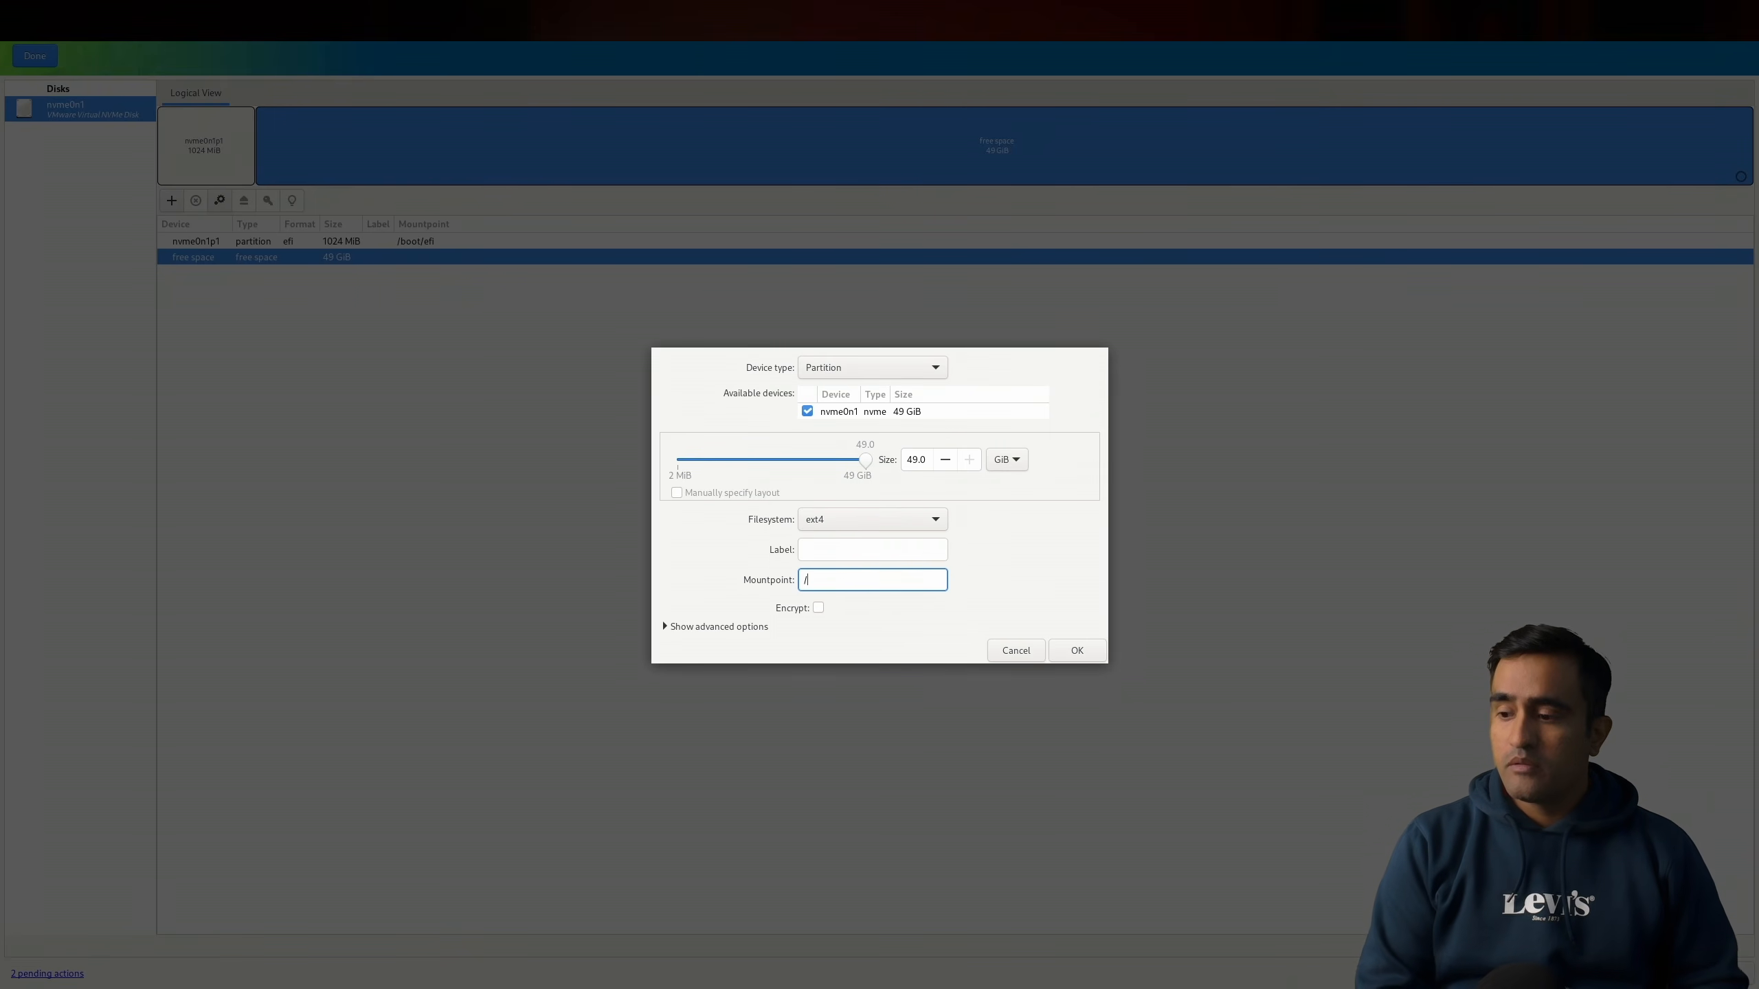
type("boot")
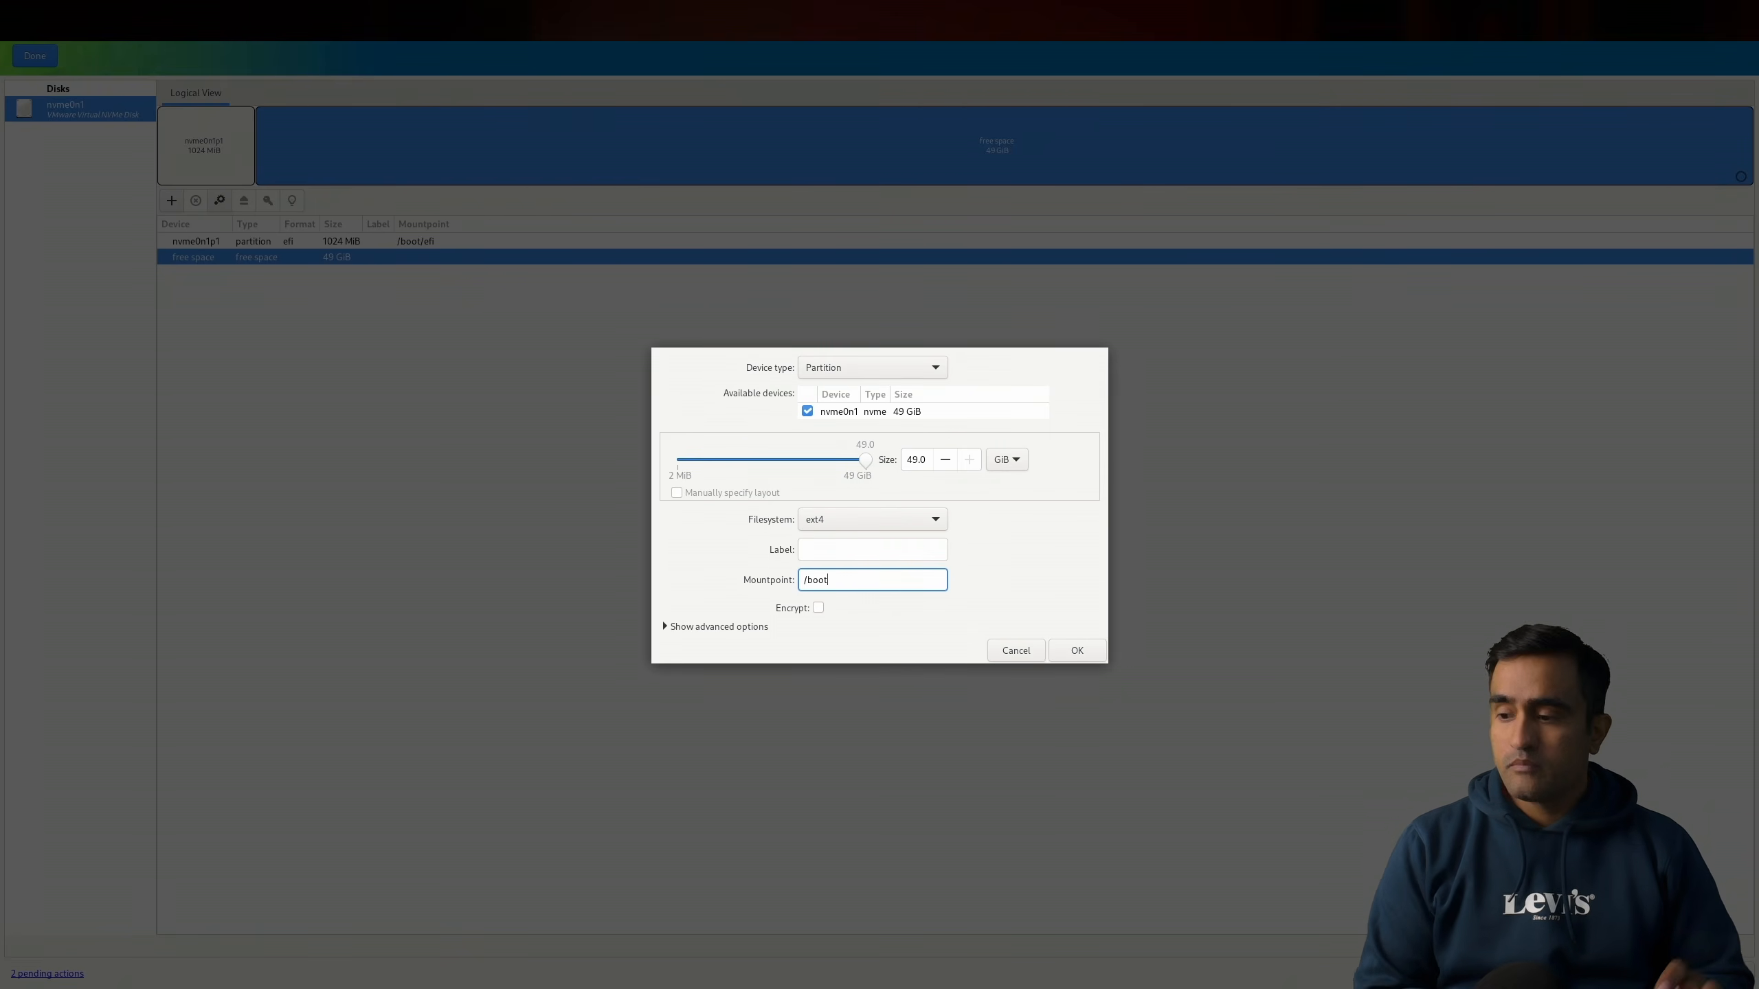
Step: Set the /boot partition's size to 1 GiB and confirm creating it
left_click(916, 460)
key("Right")
key("Right")
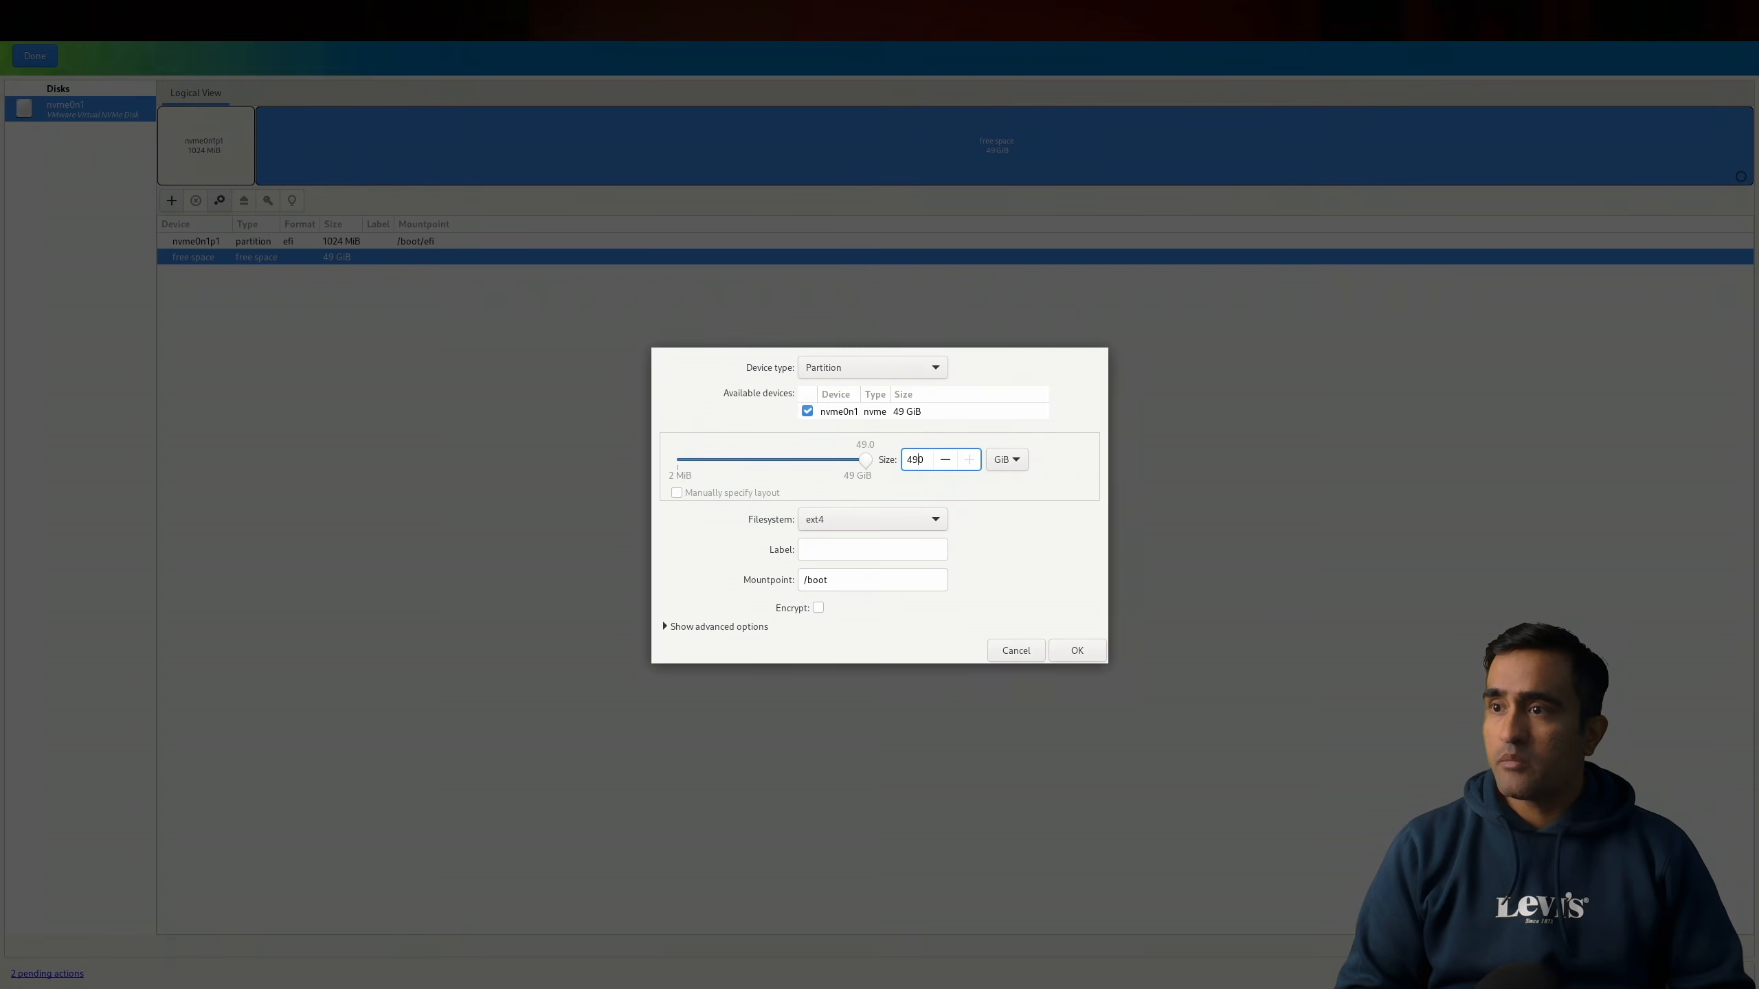
key("BackSpace")
key("BackSpace")
key("BackSpace")
key("BackSpace")
type("1")
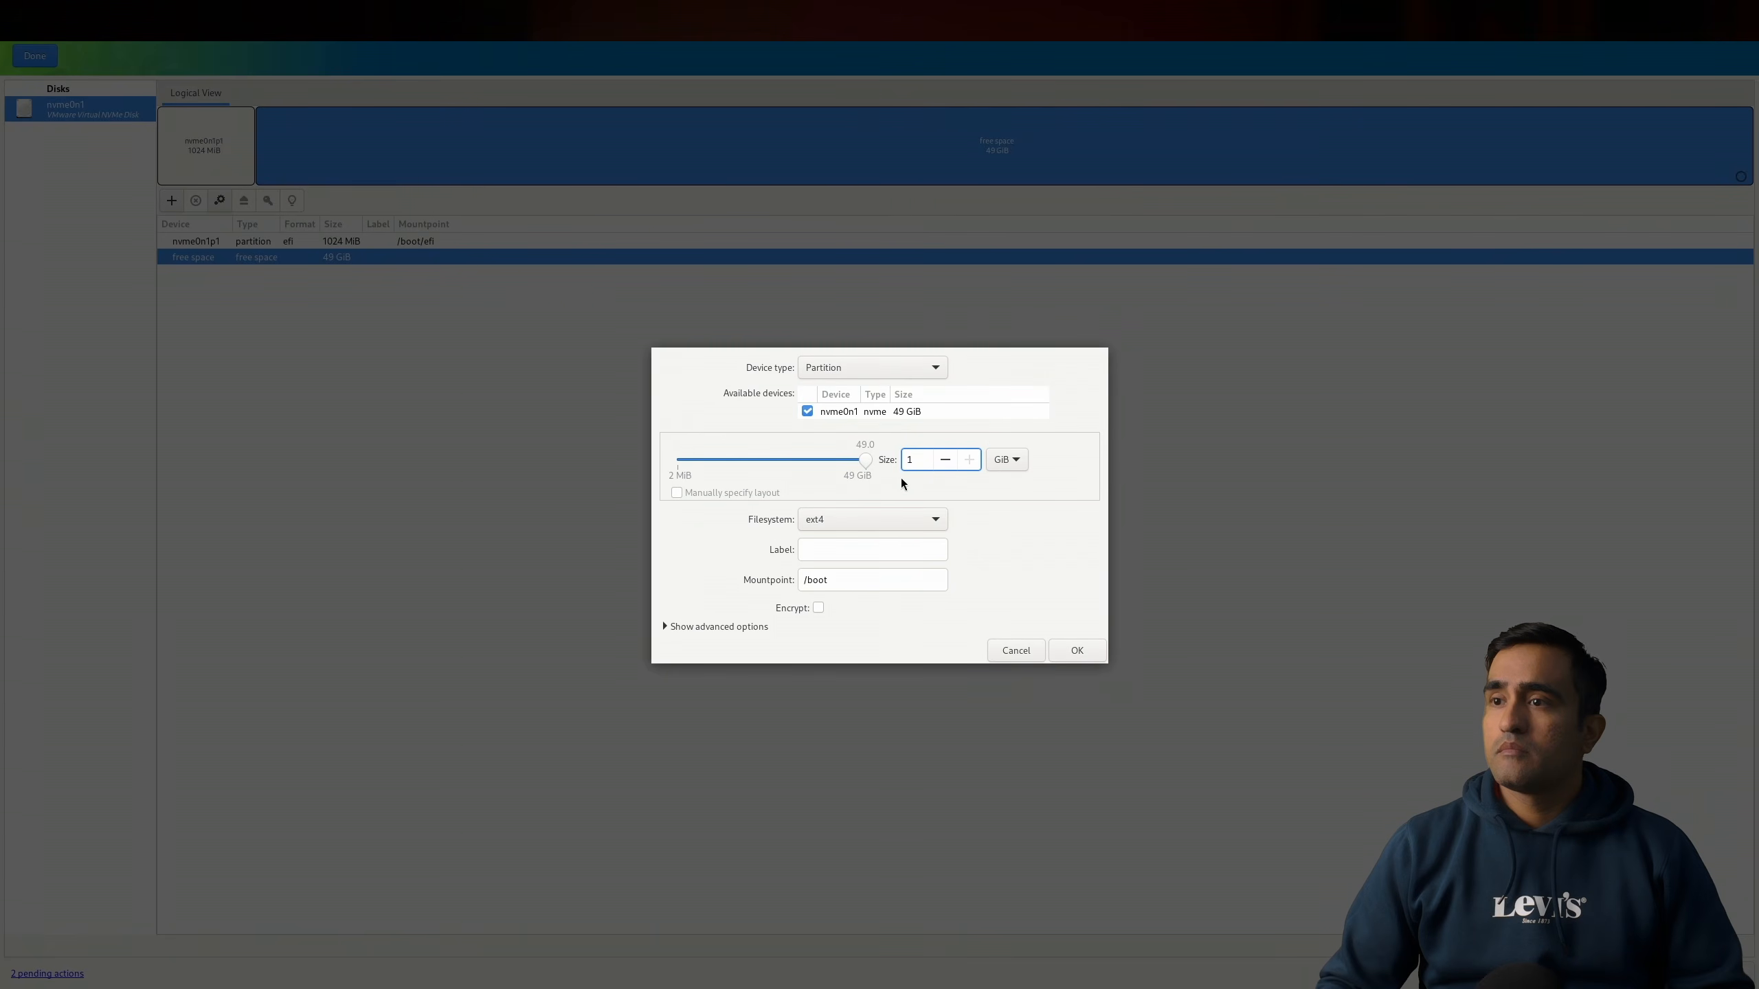
key("Tab")
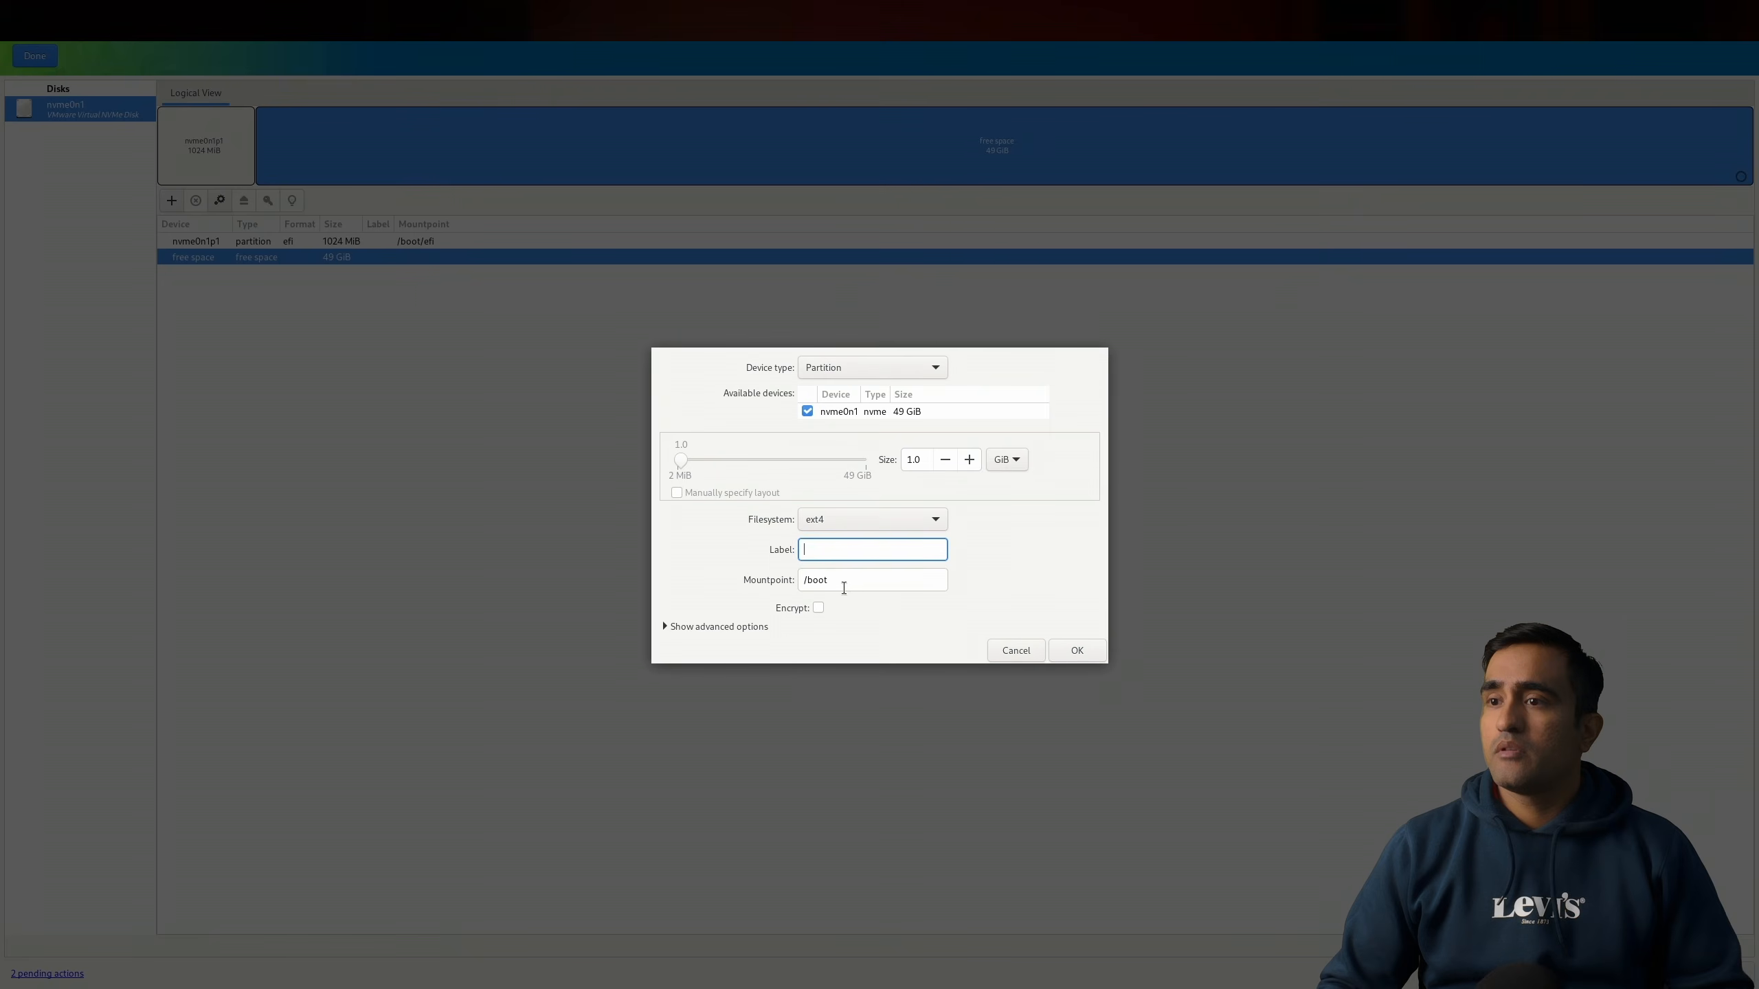
left_click(1082, 648)
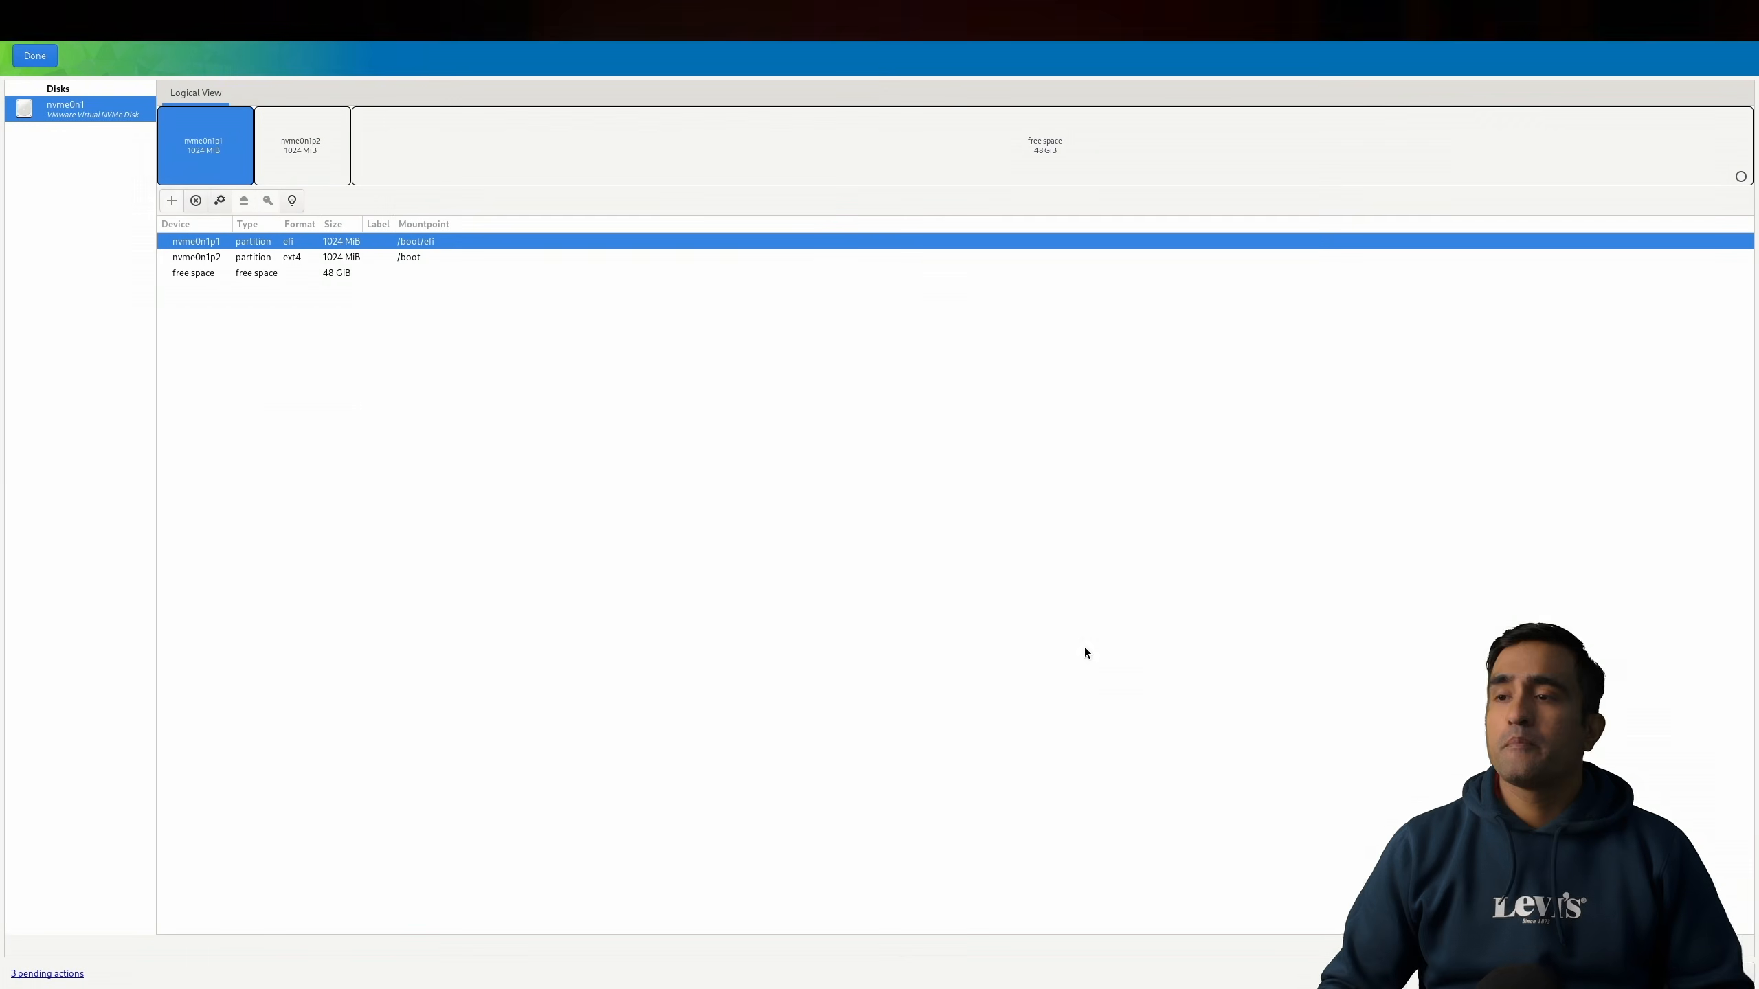
Step: Add an ext4 partition using the rest of the free space with mountpoint /
left_click(209, 275)
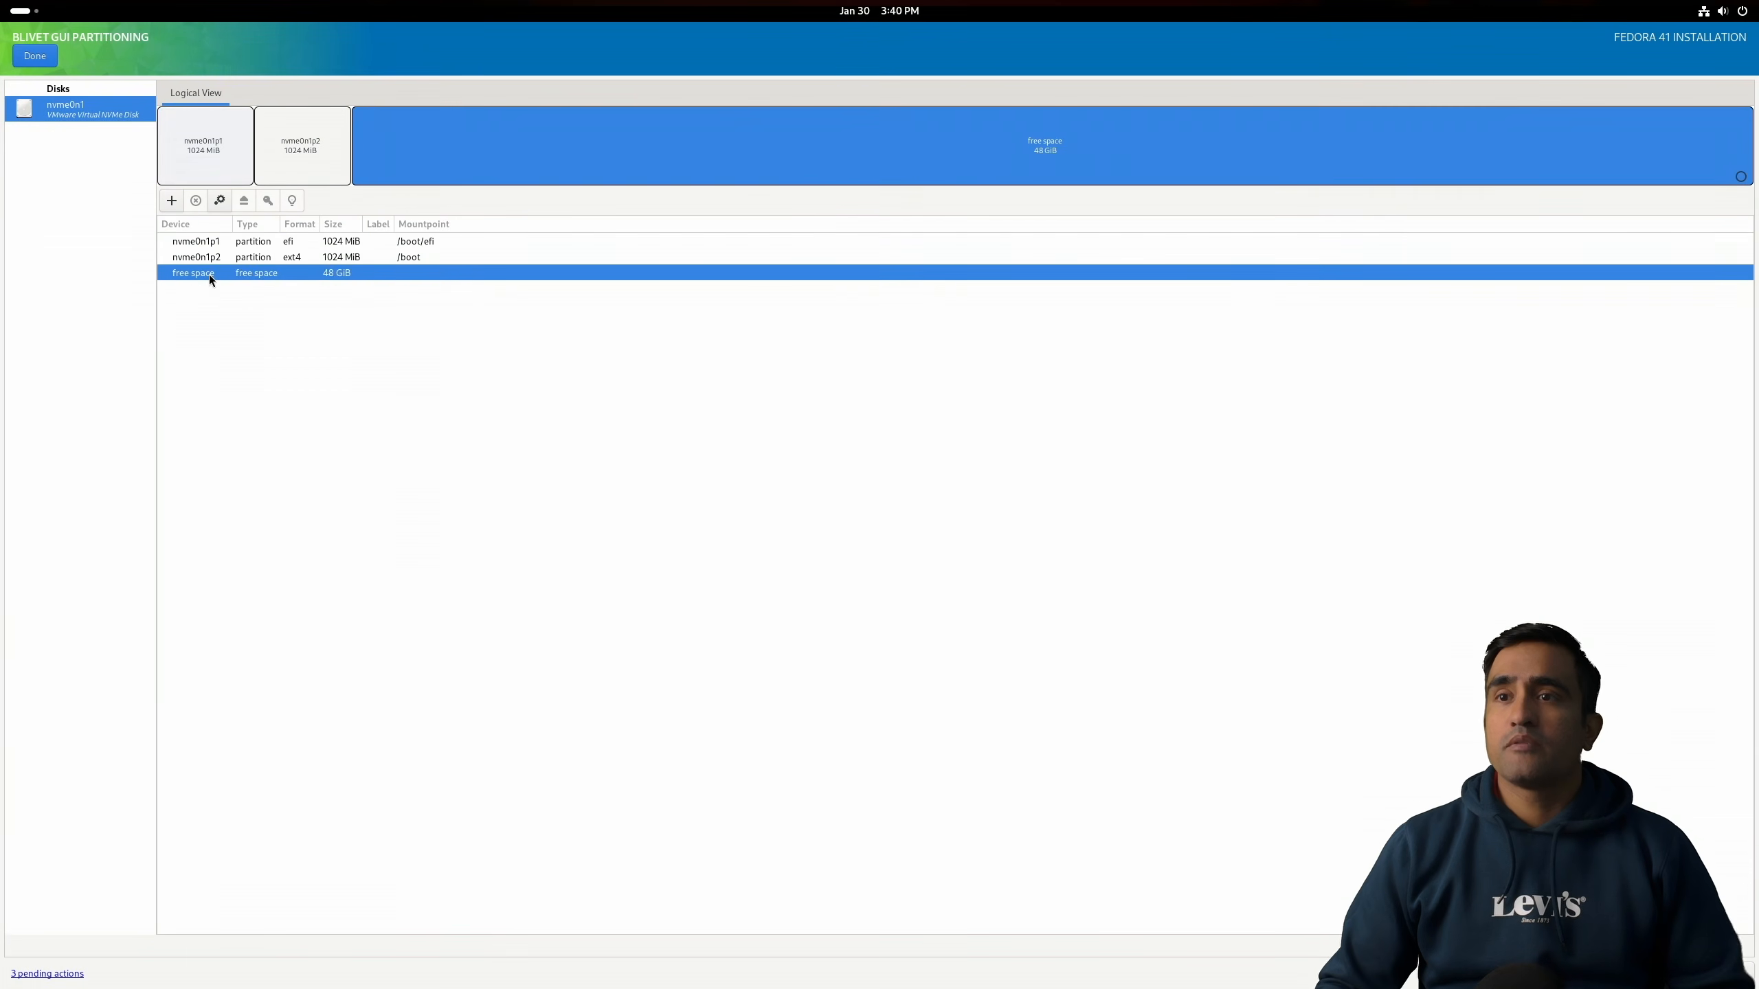
left_click(172, 200)
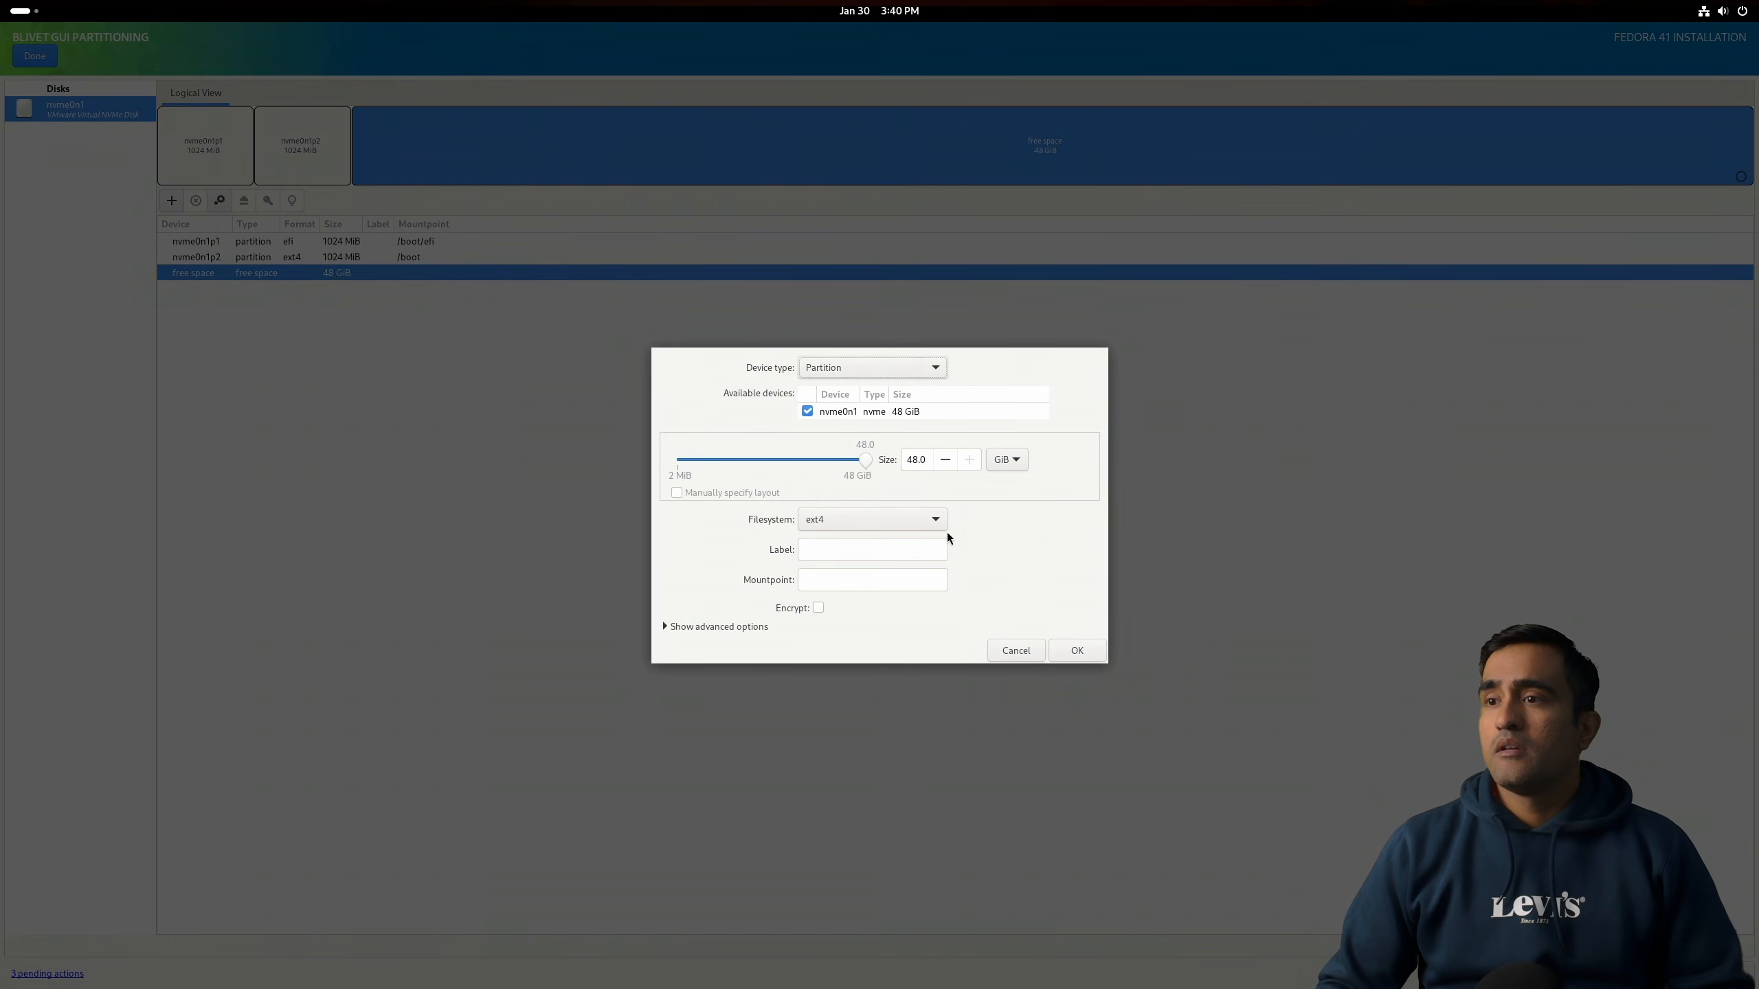
left_click(937, 522)
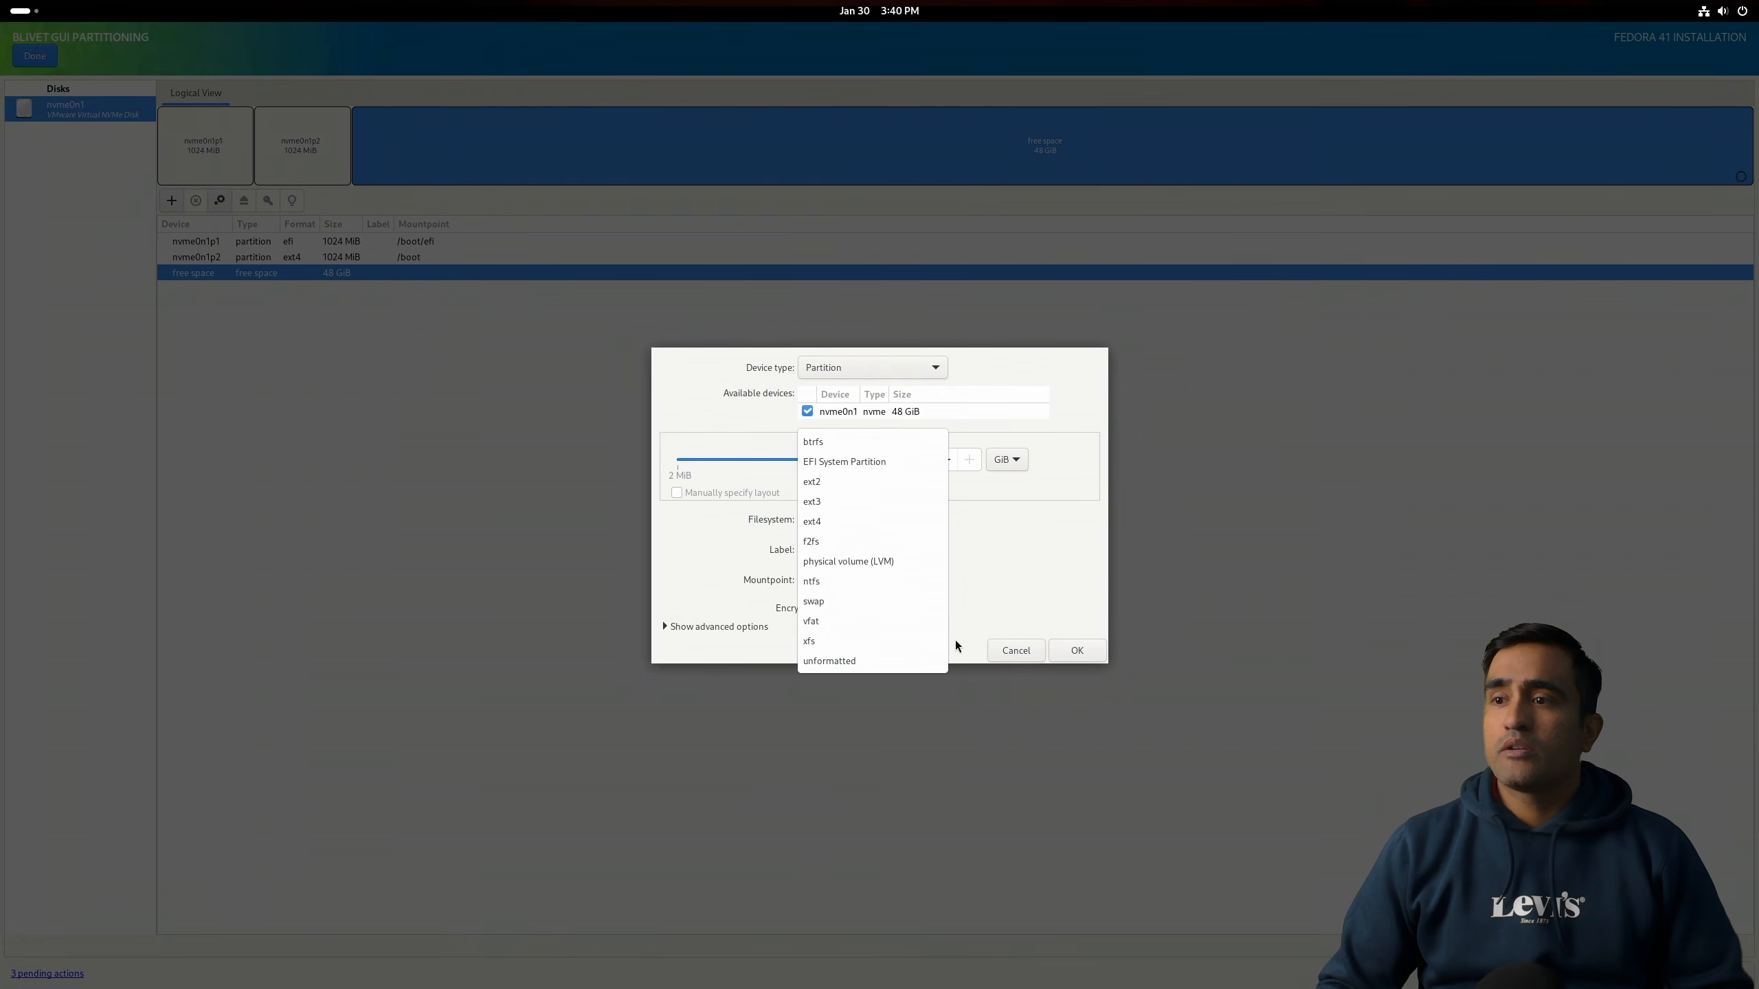
left_click(855, 524)
left_click(875, 578)
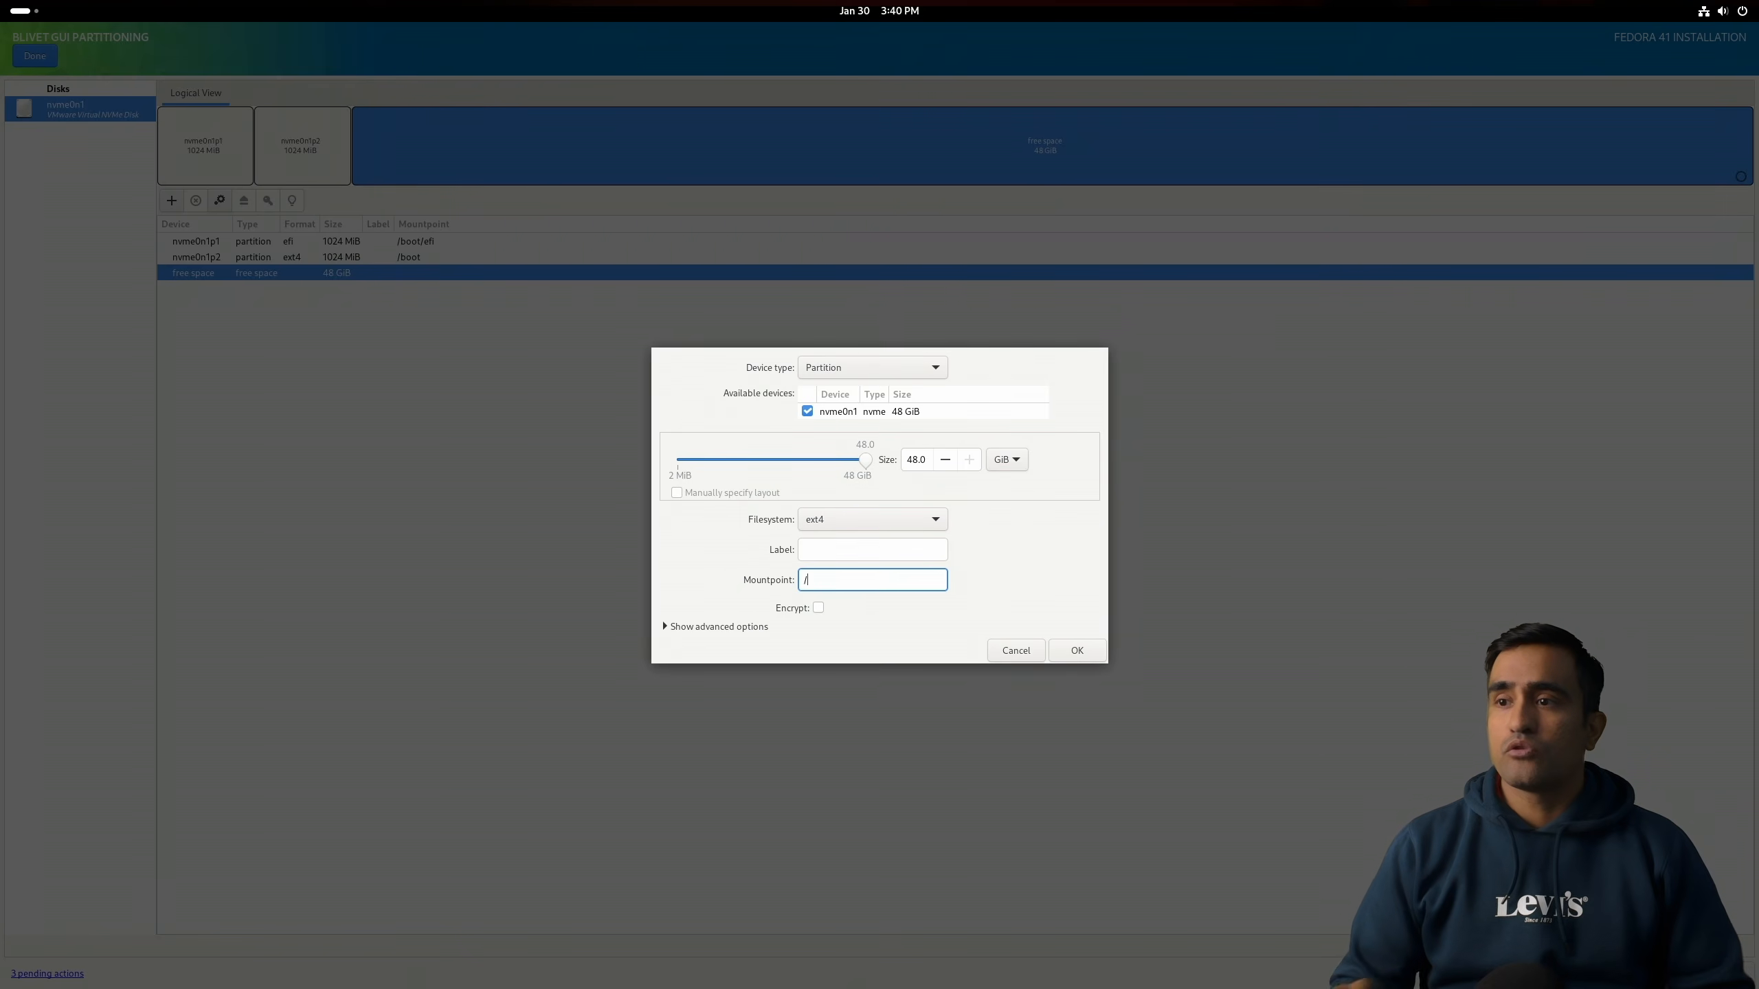
type("/")
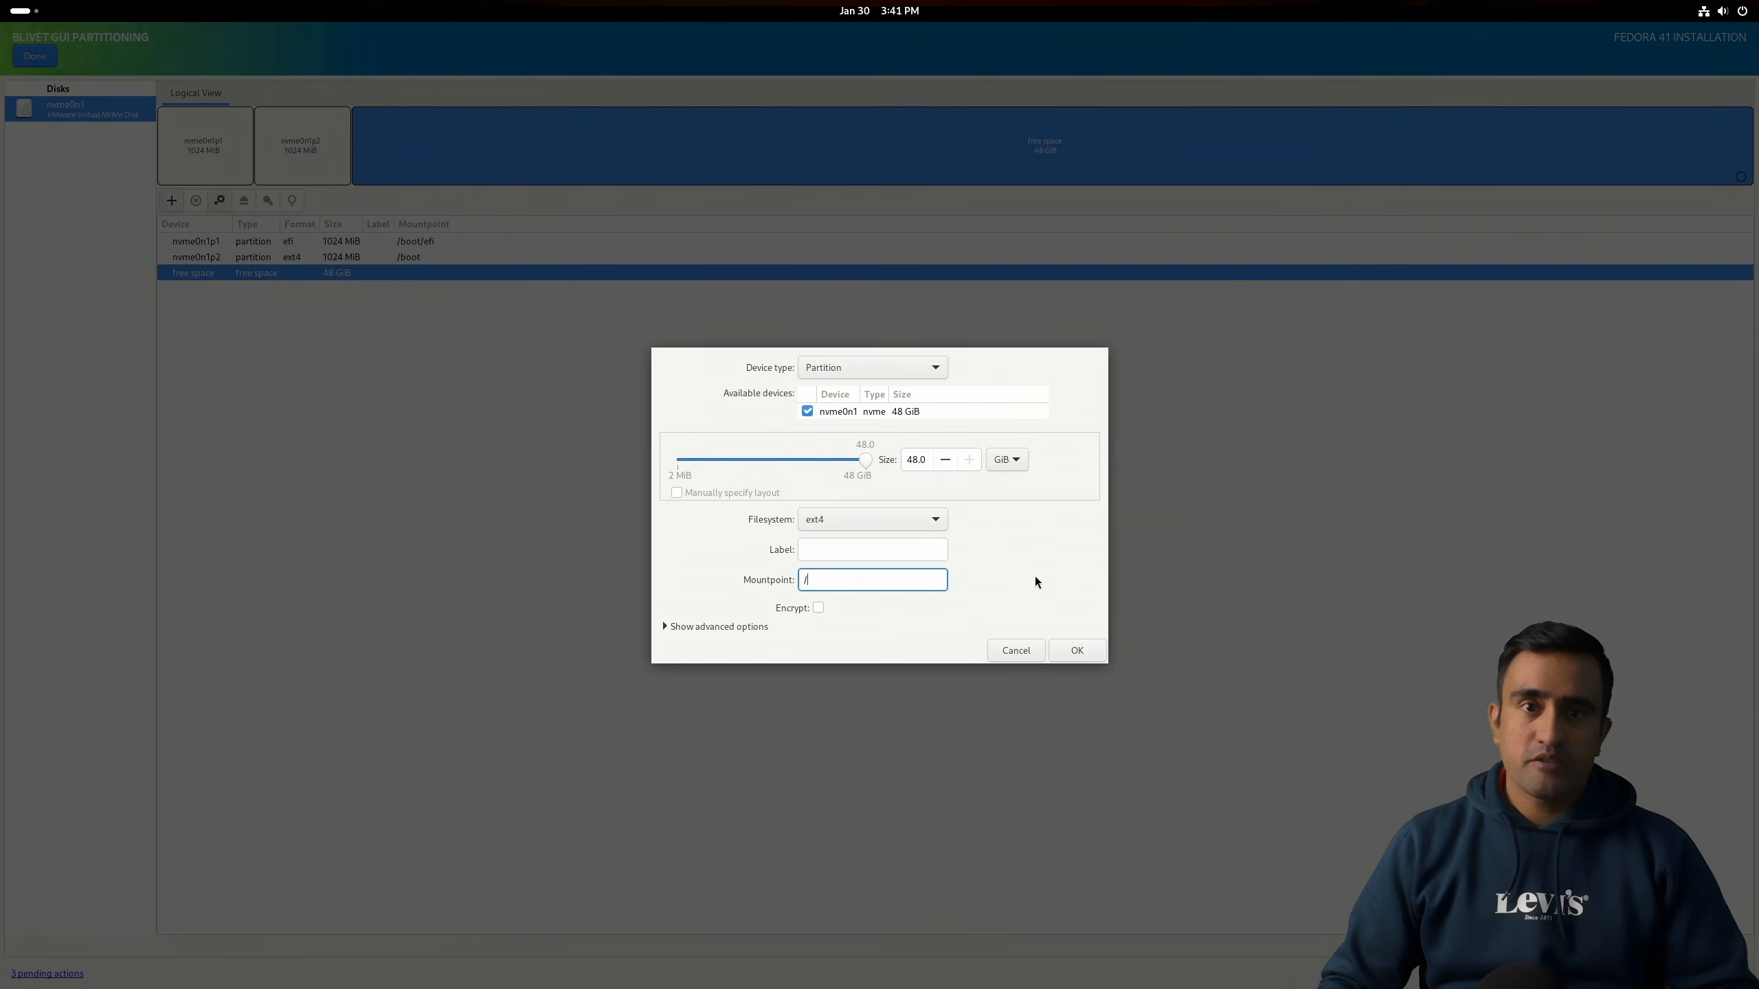
left_click(1077, 651)
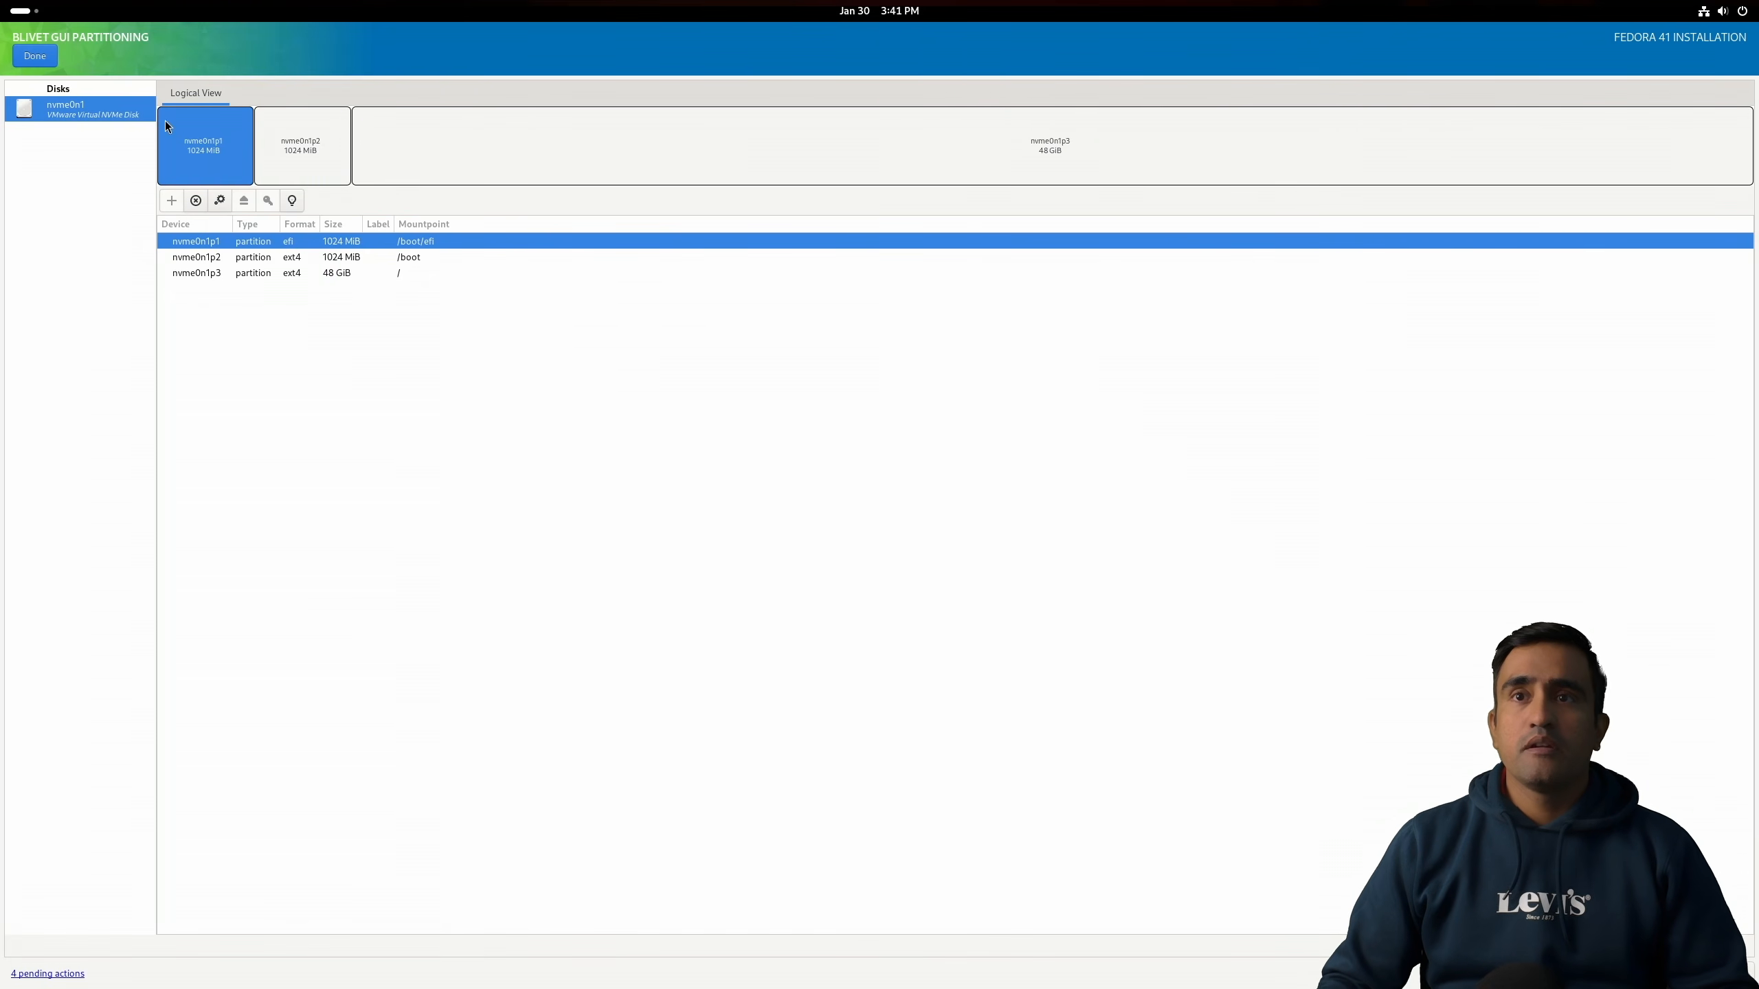
Step: Finish the custom partitioning and accept the summary of changes
left_click(25, 62)
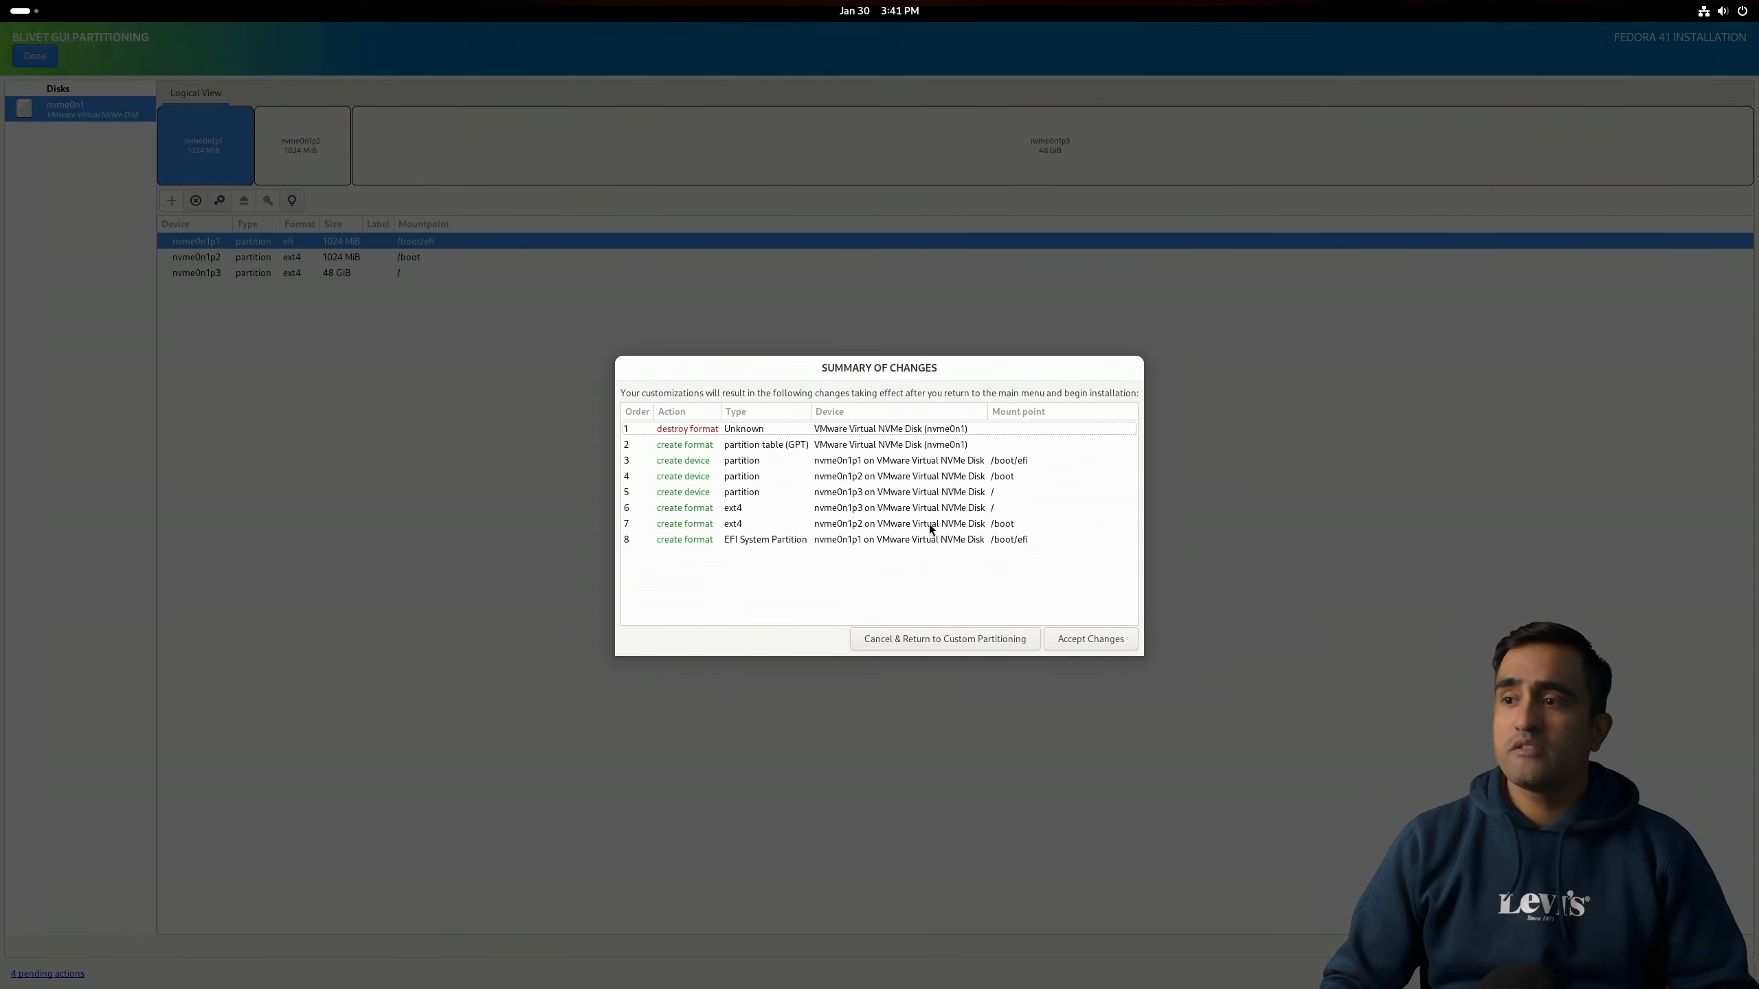
left_click(1100, 632)
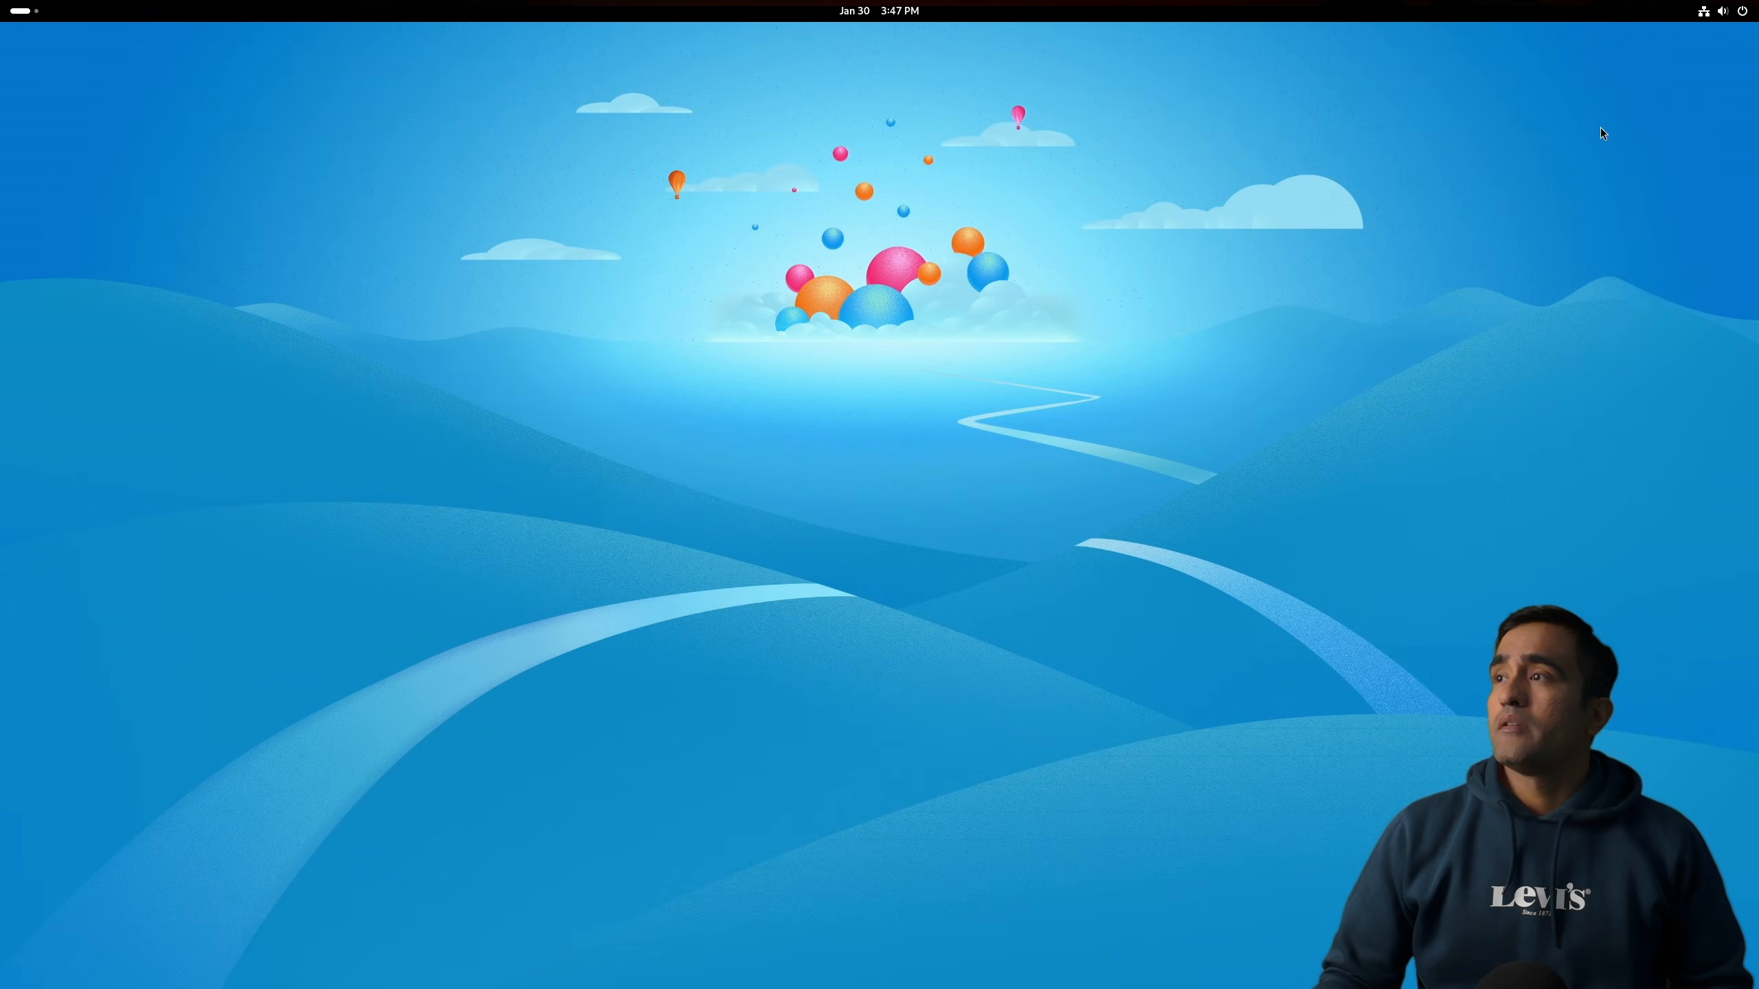
Step: Restart the system from the power menu after installation
left_click(1723, 10)
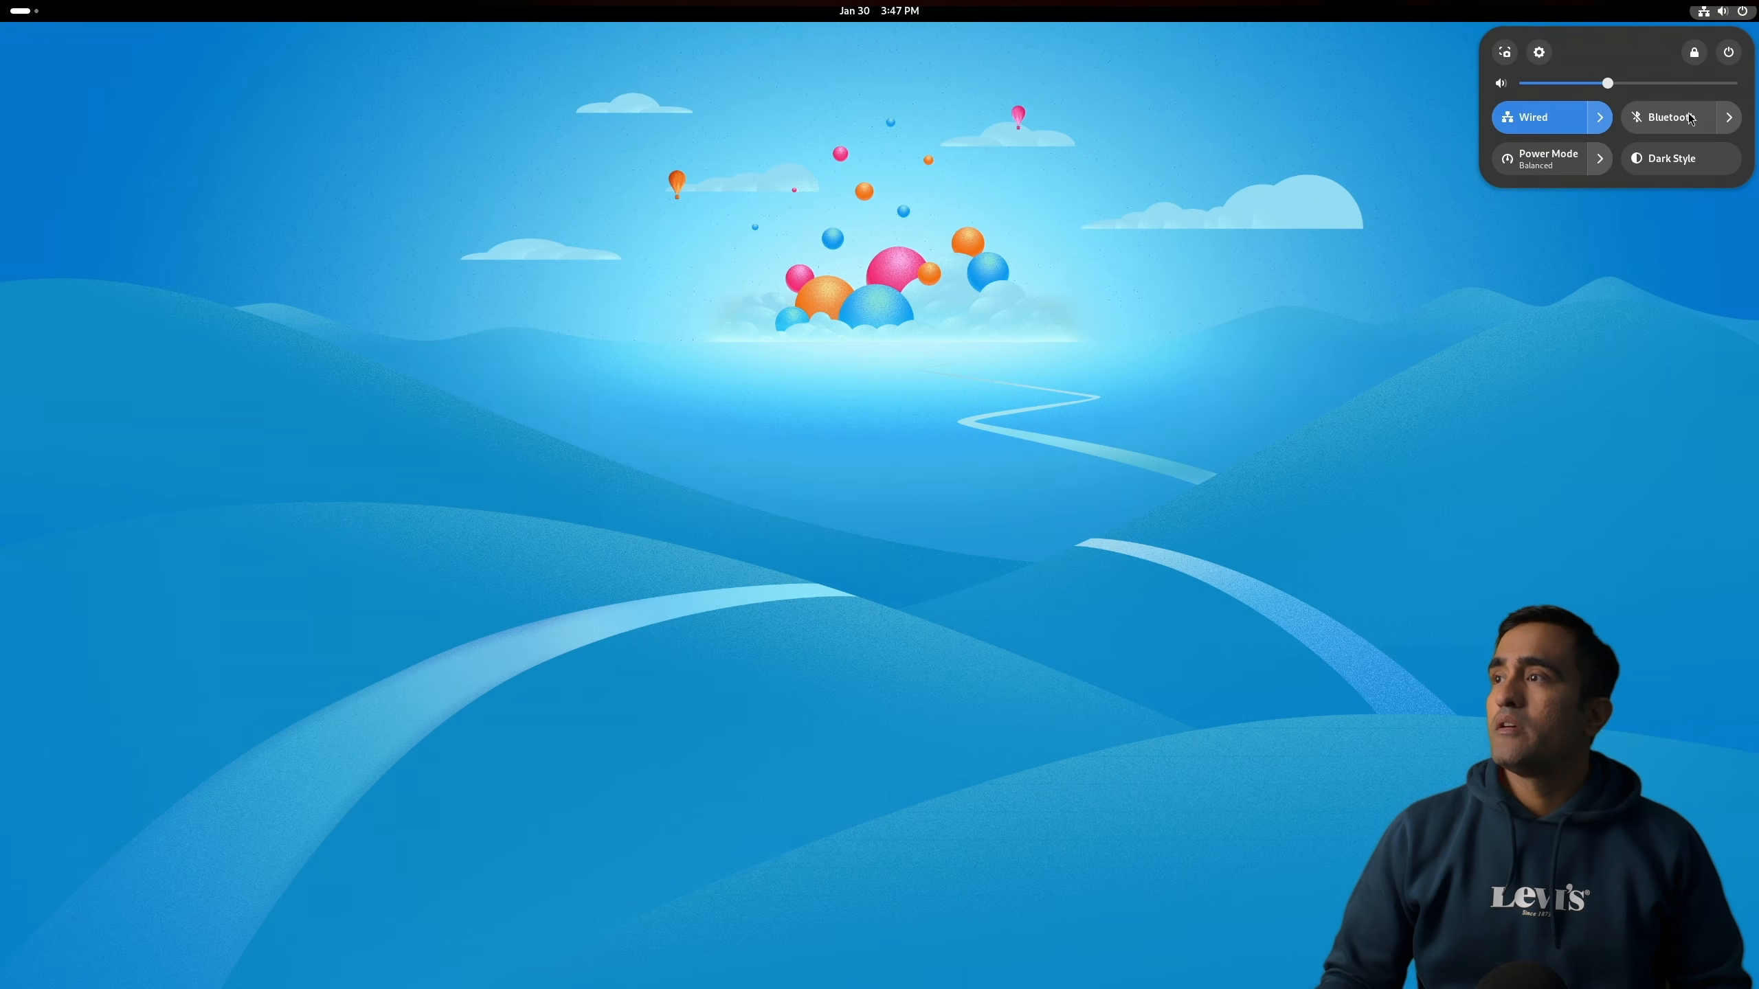
left_click(1729, 52)
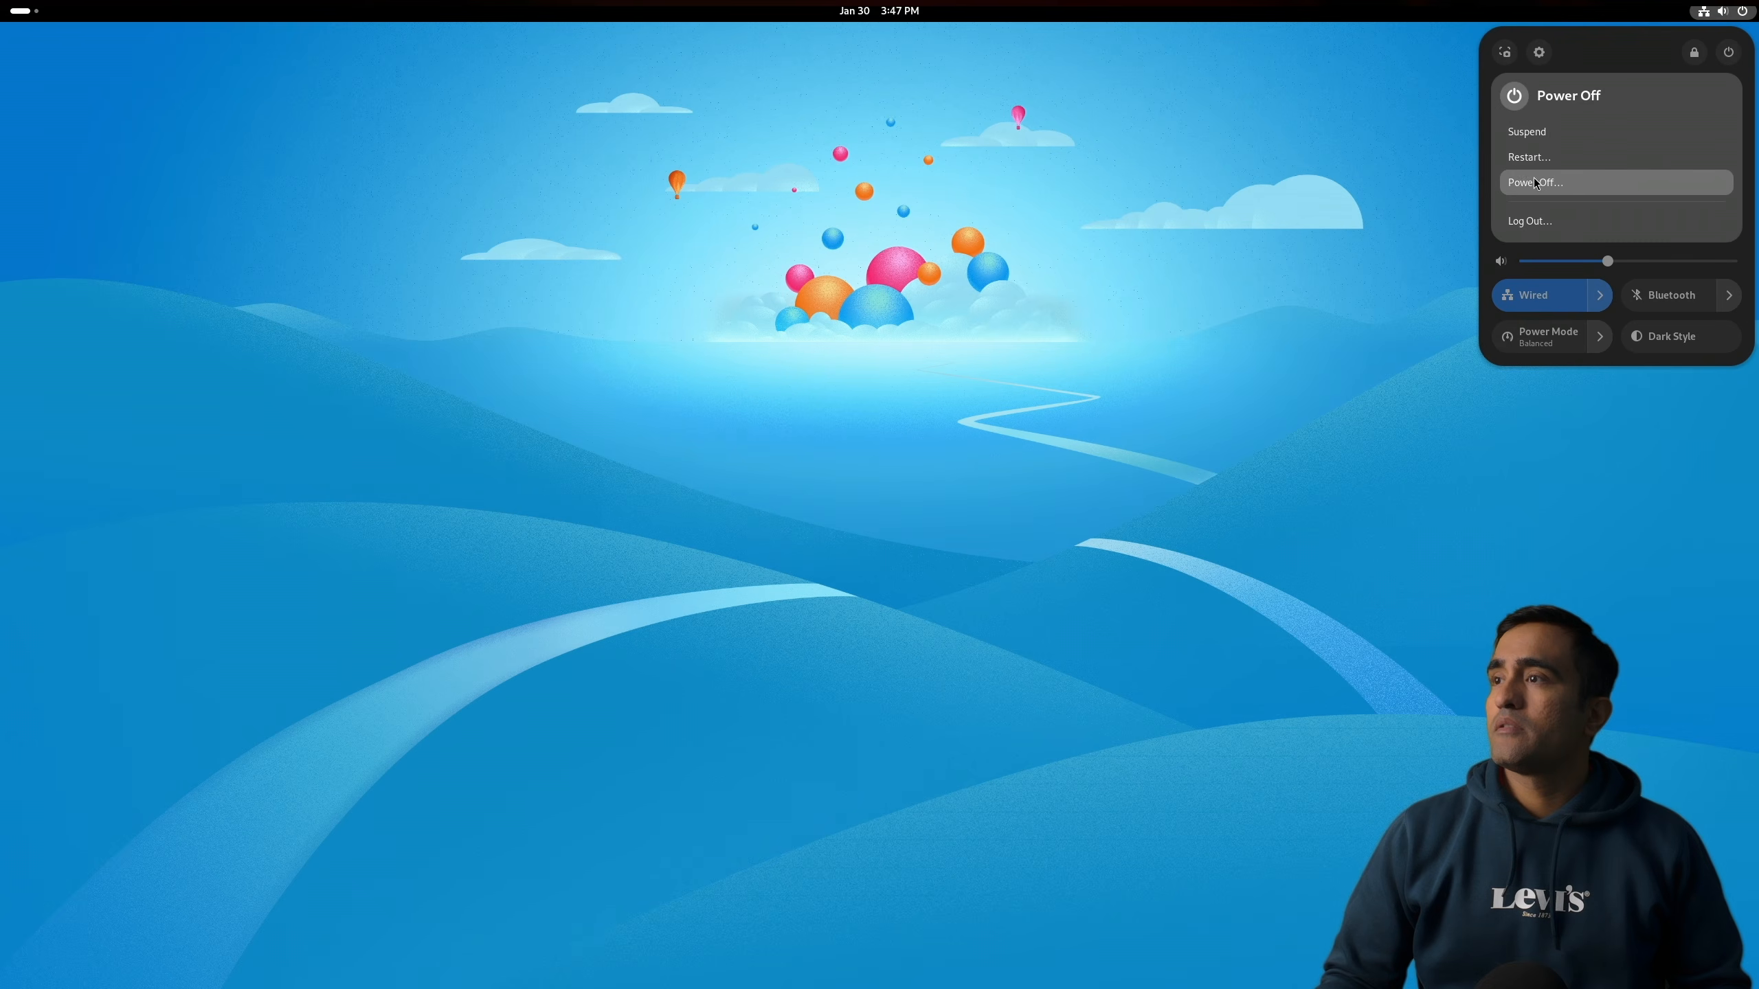
left_click(1535, 156)
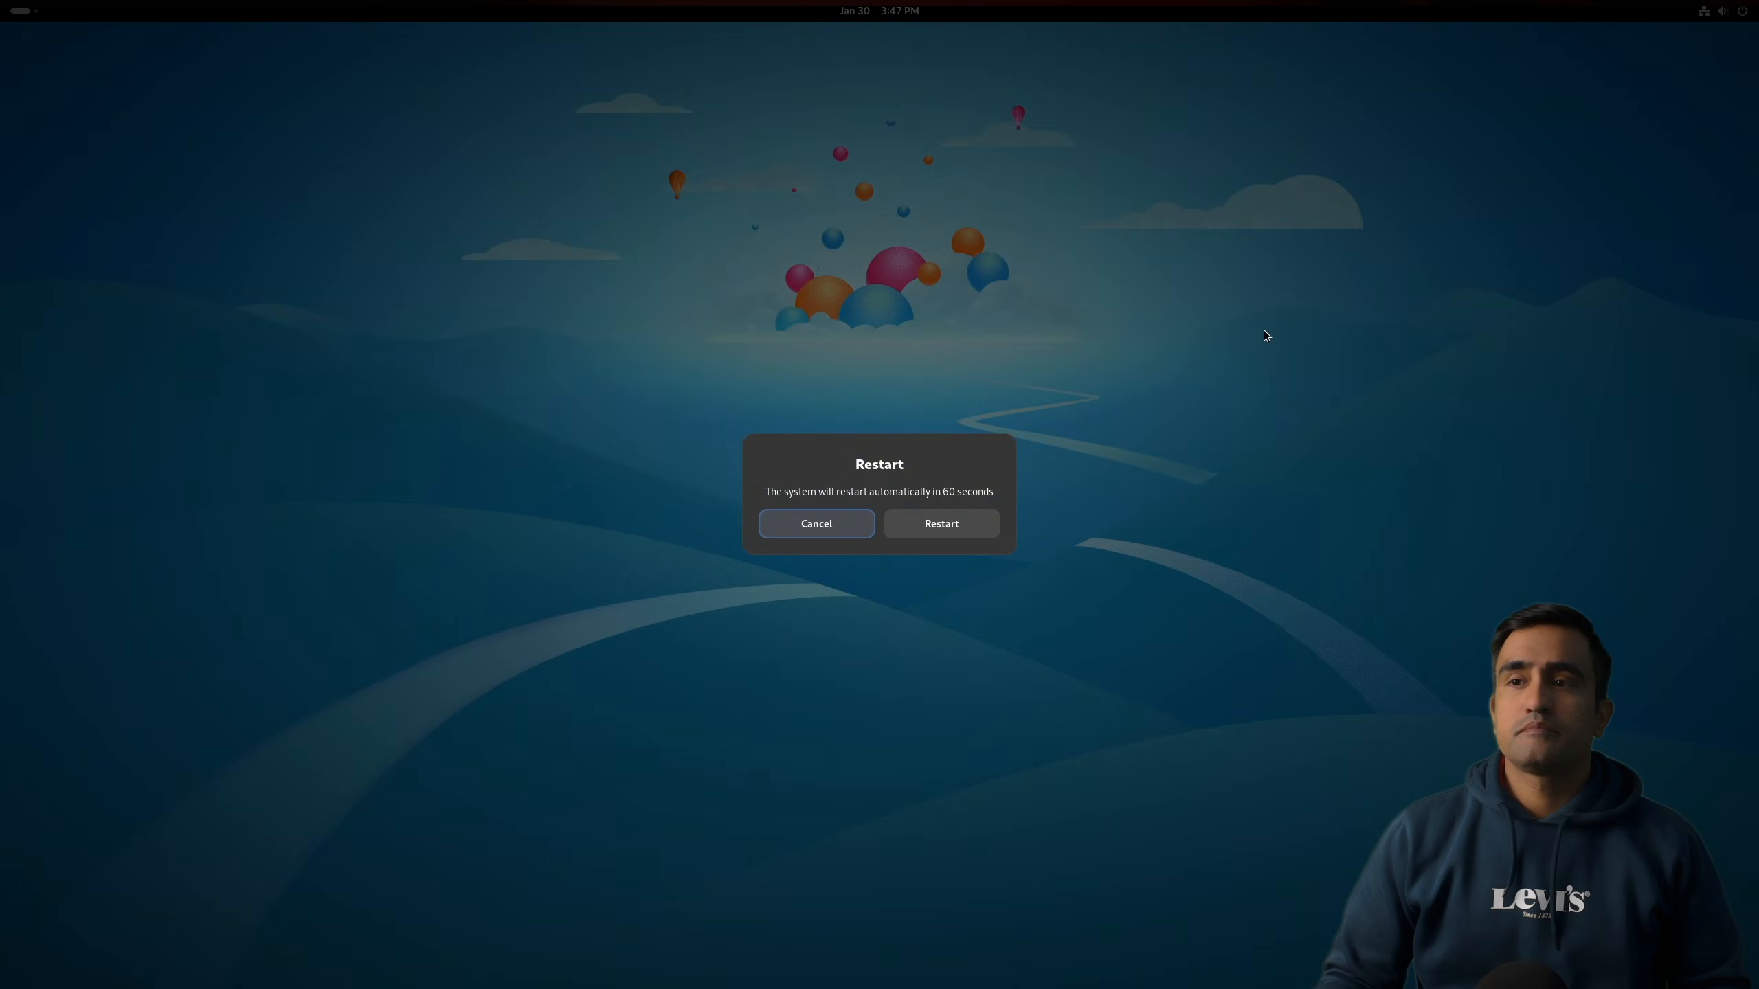
left_click(952, 521)
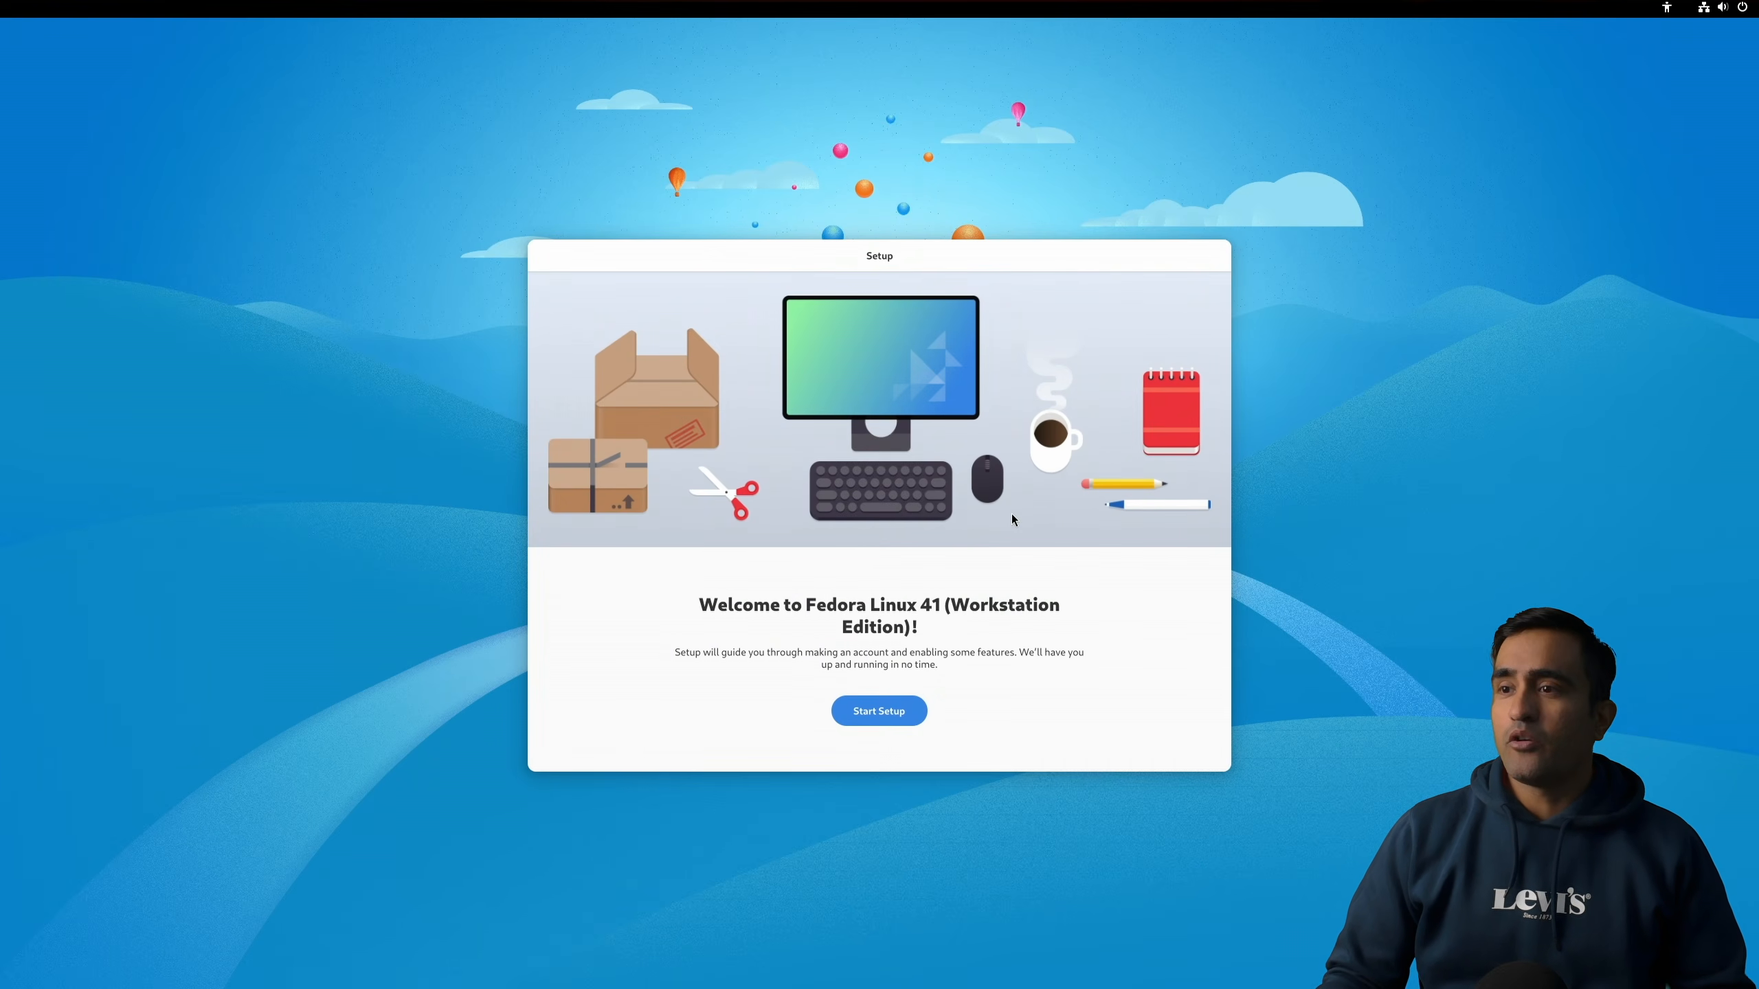
Step: Start the initial setup and turn off Location Services on the Privacy page
left_click(902, 713)
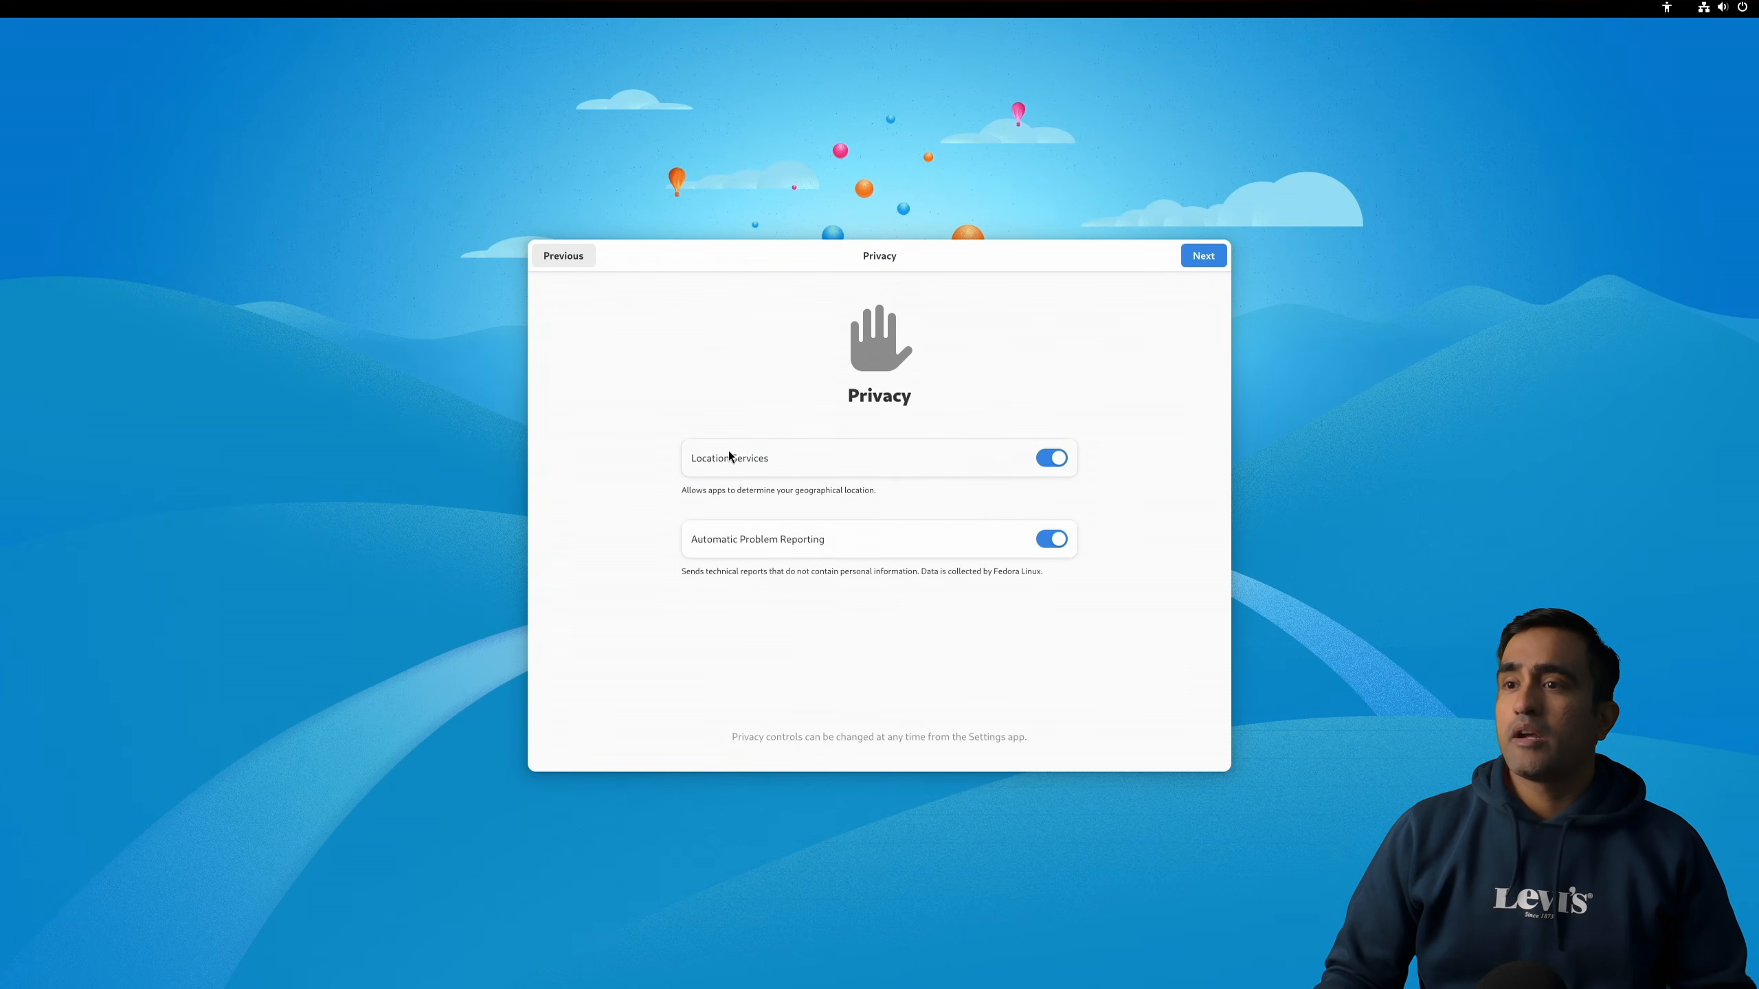
left_click(1045, 461)
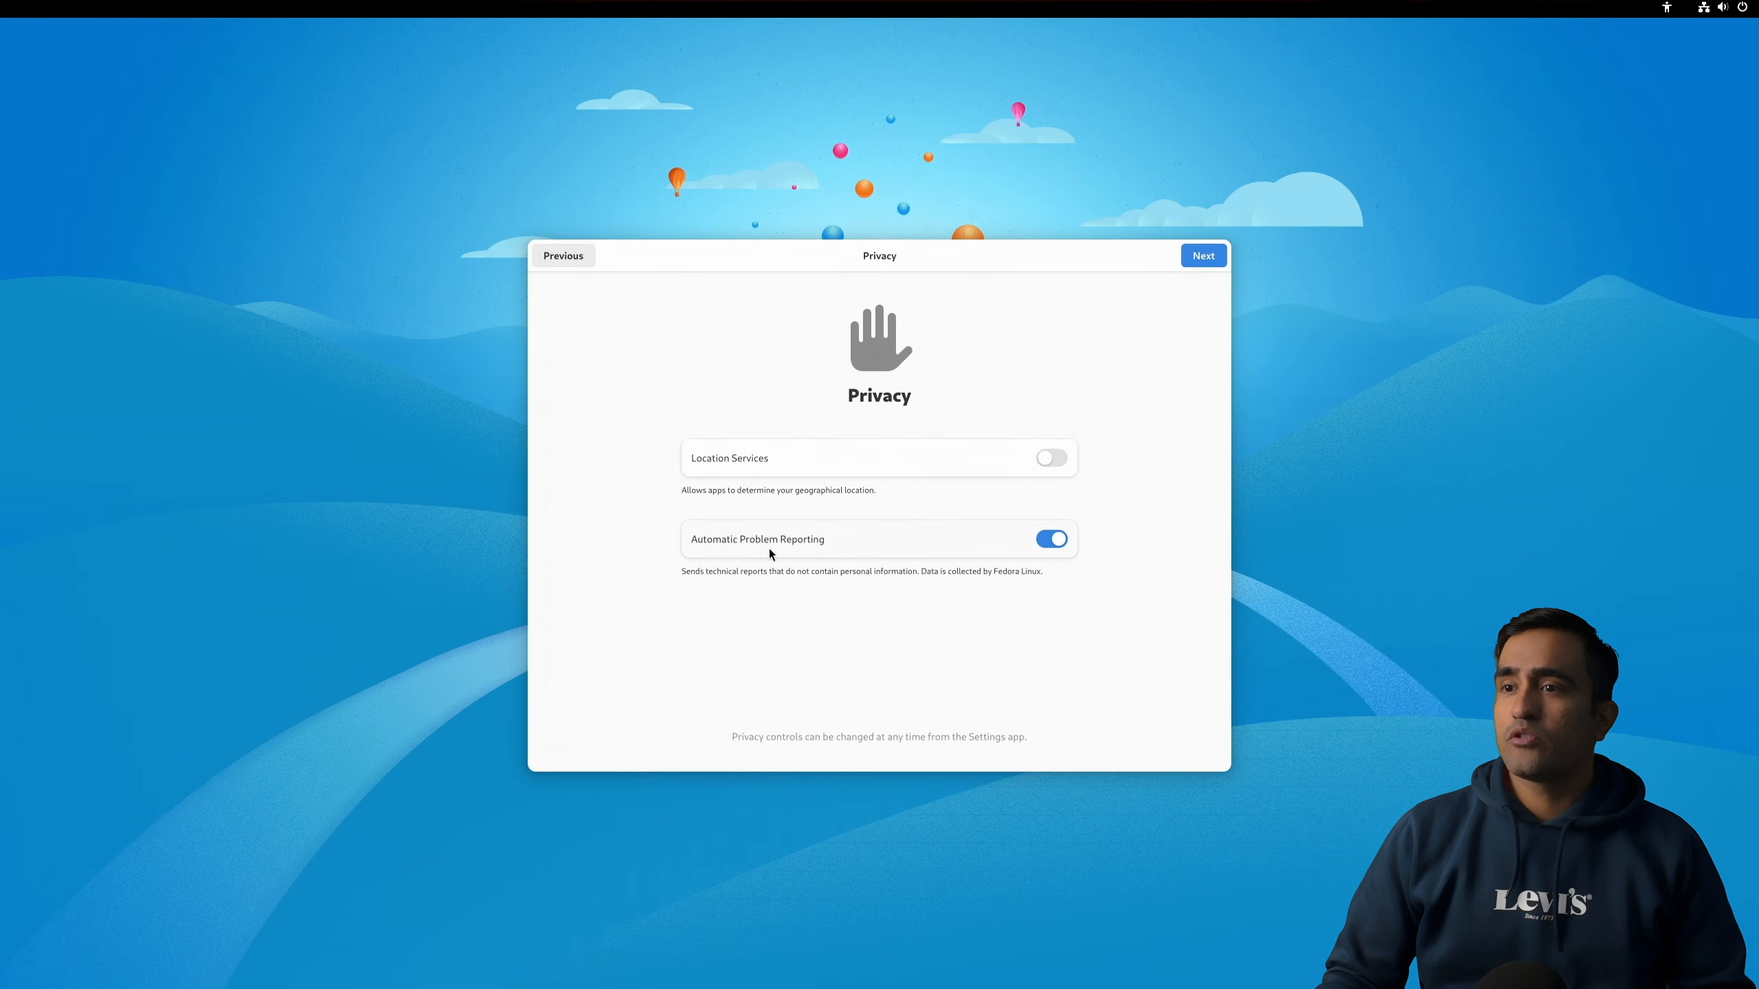
Step: Turn off Automatic Problem Reporting on the Privacy page and move on to the next setup page
left_click(1052, 540)
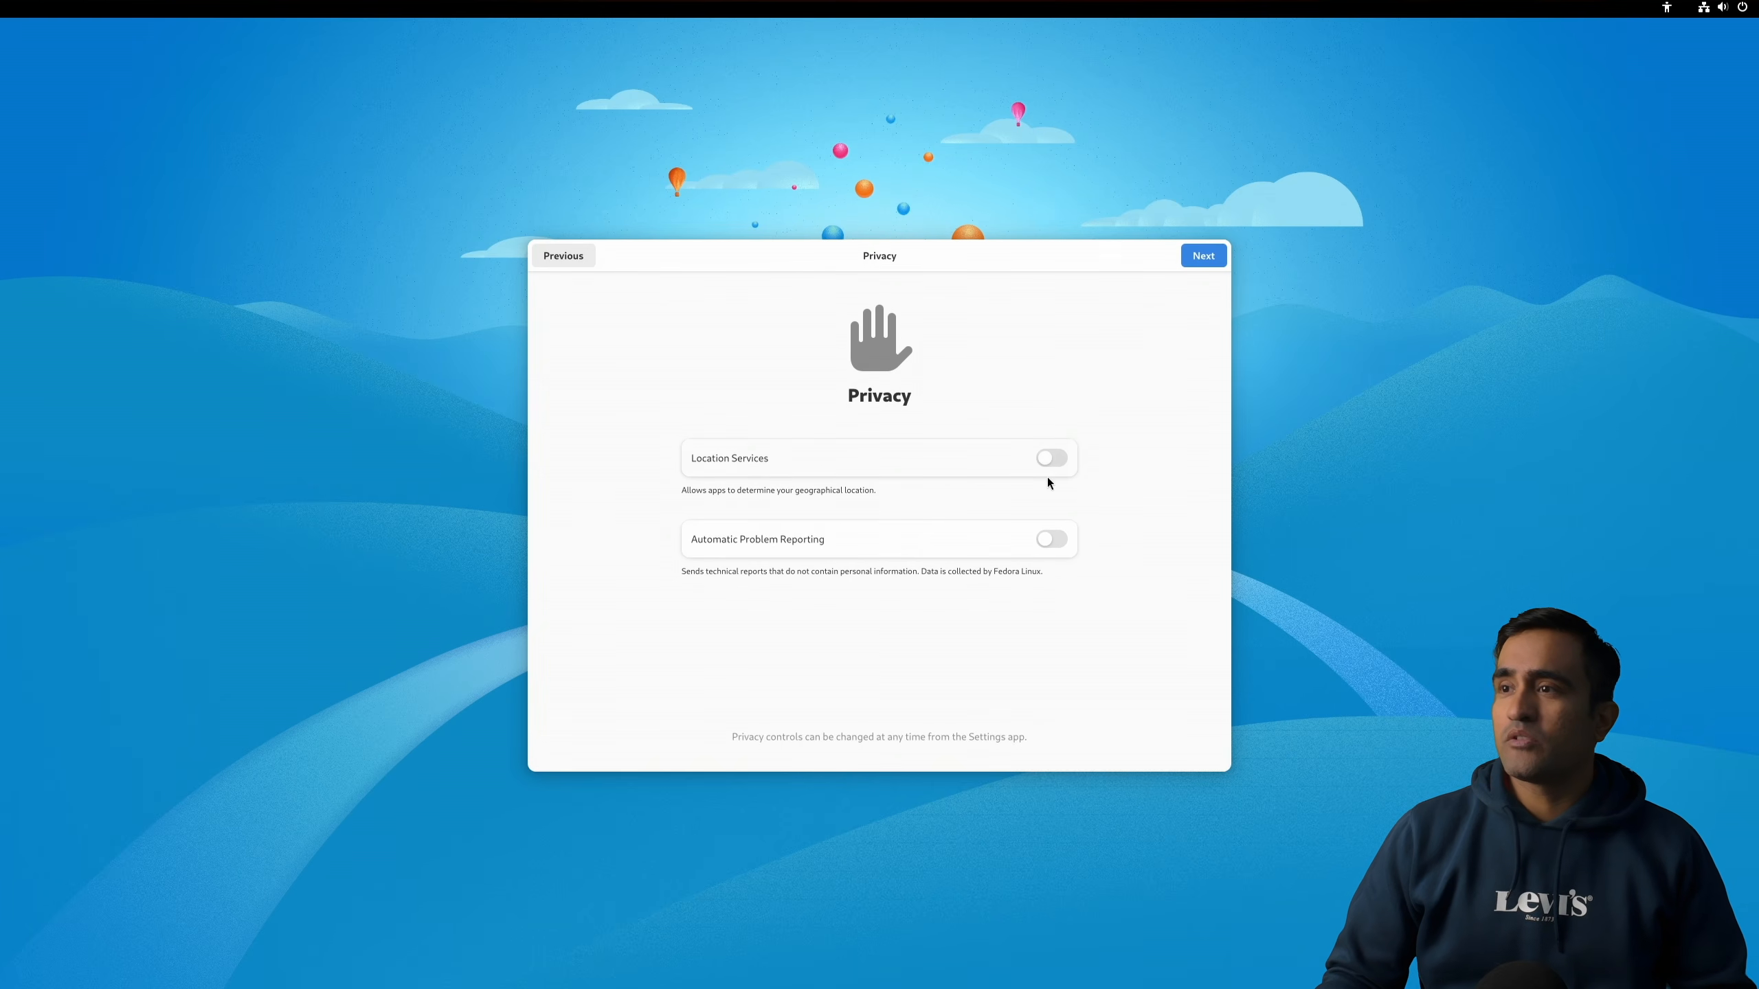
left_click(1203, 257)
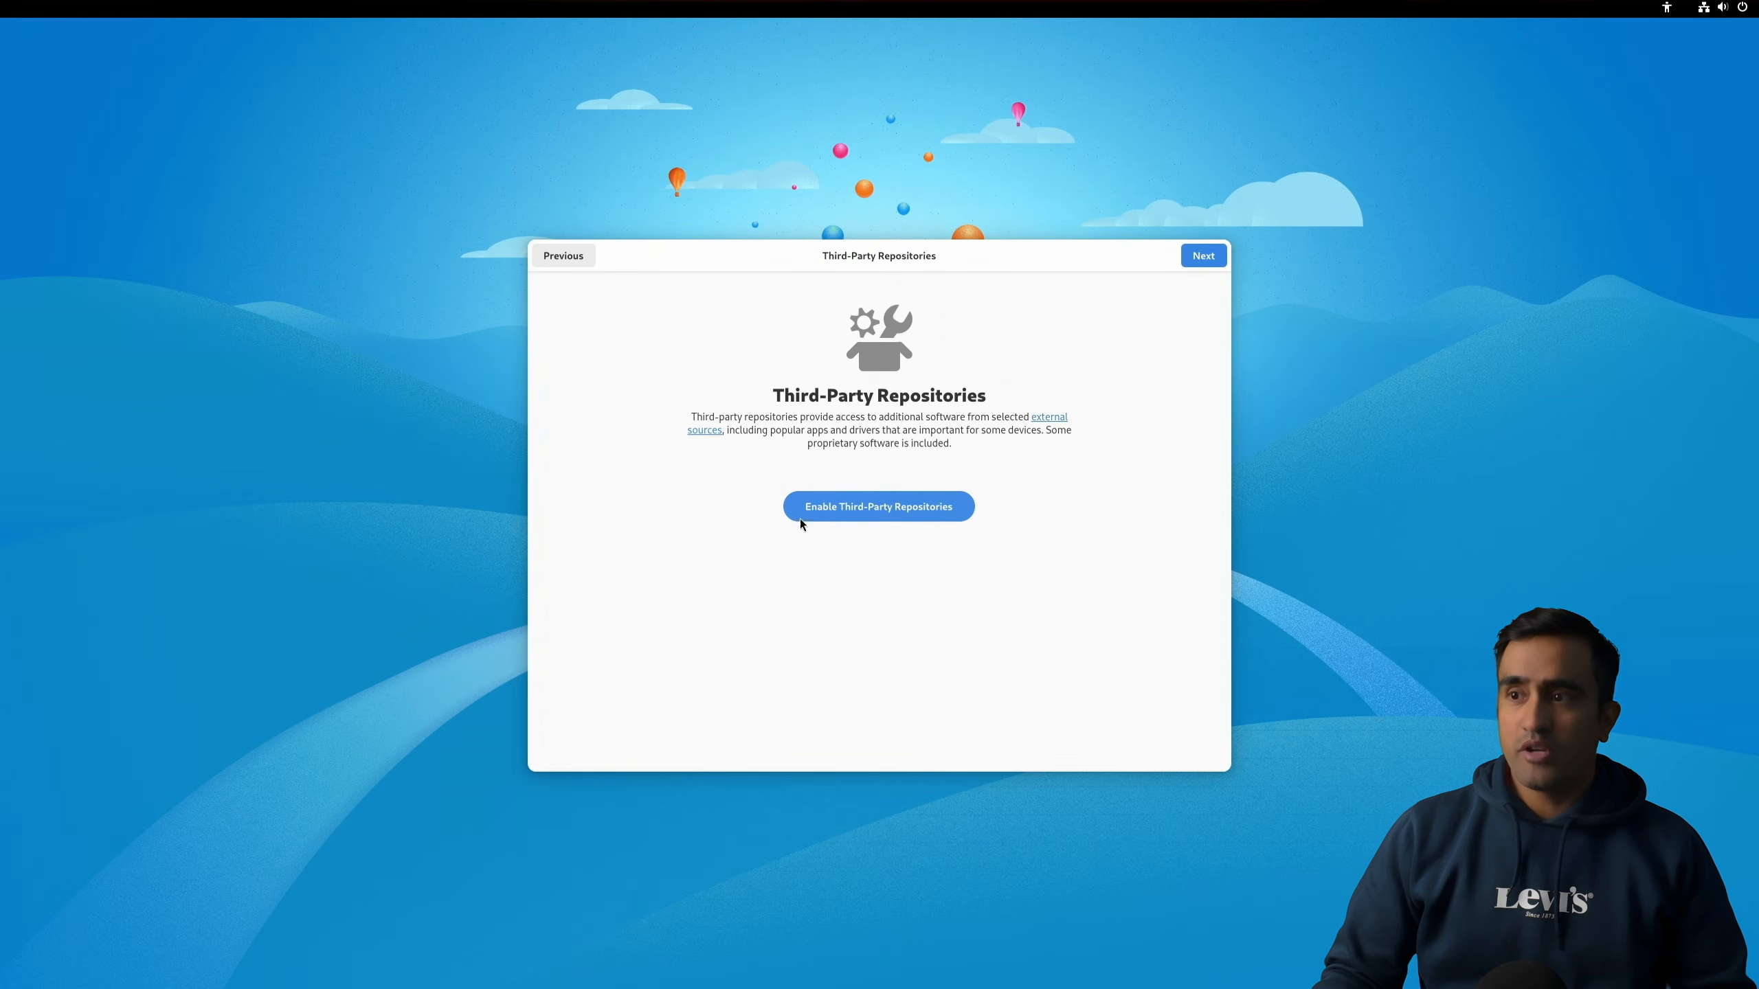
Step: Enable third-party repositories, then enter the user's full name on the About You page and continue
left_click(884, 503)
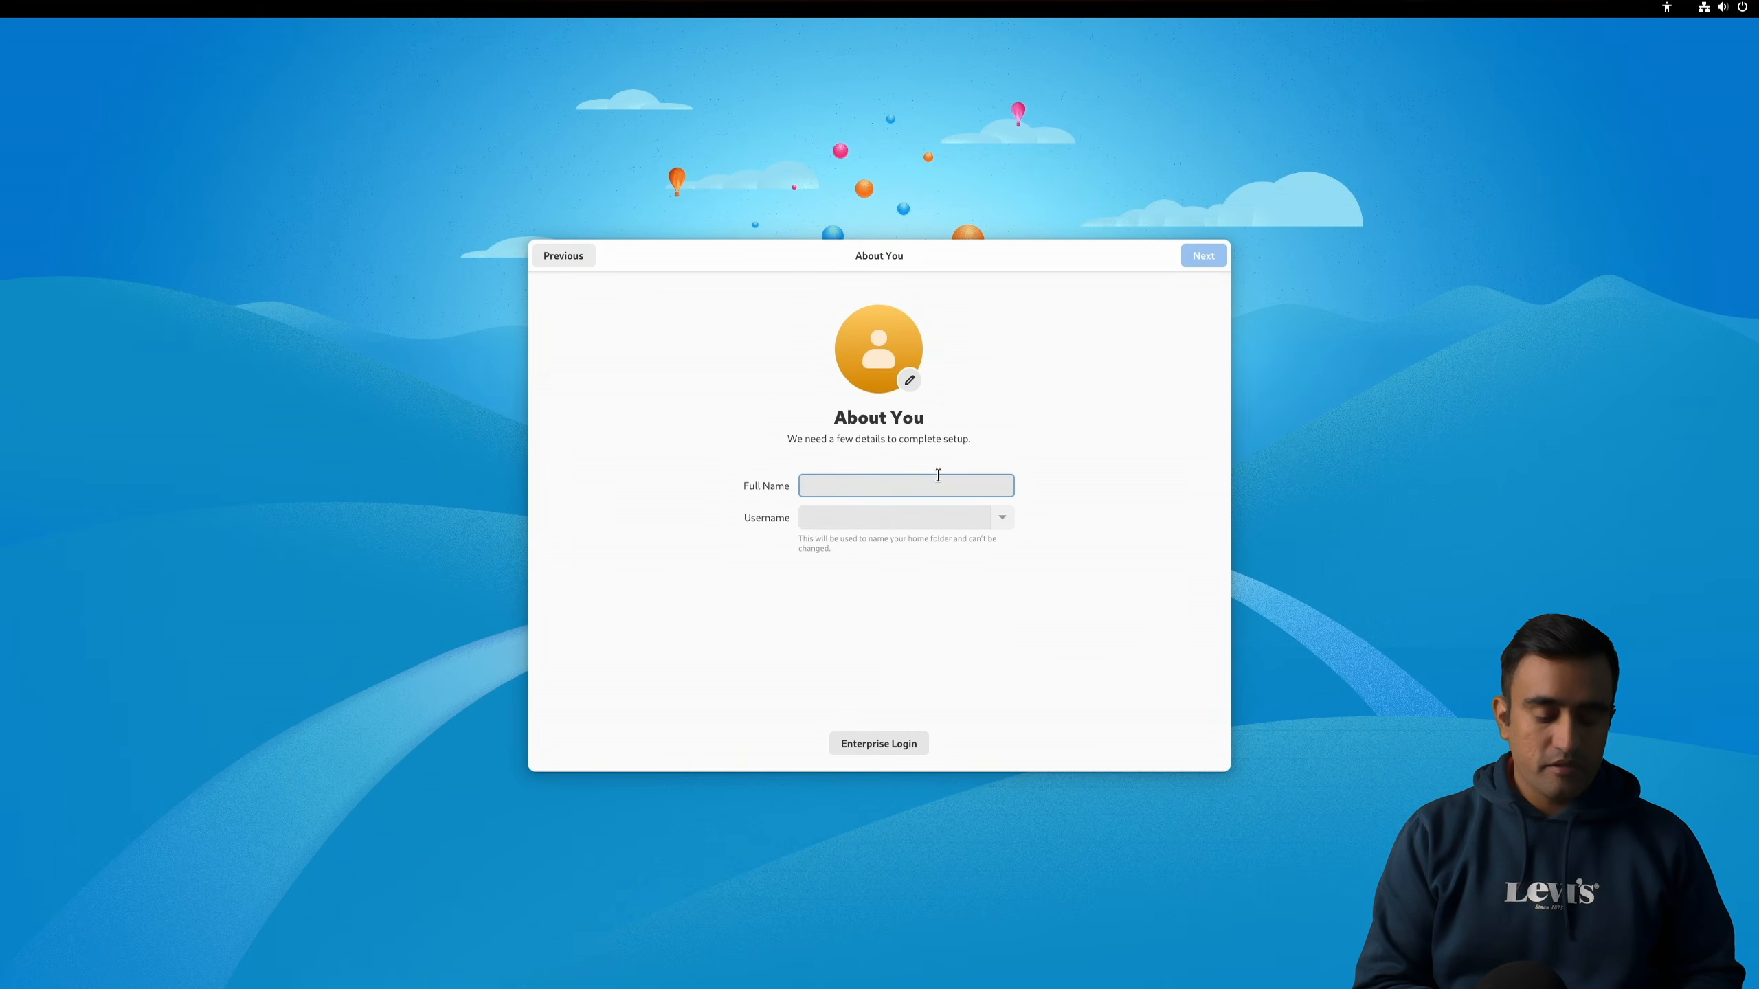
type("jd")
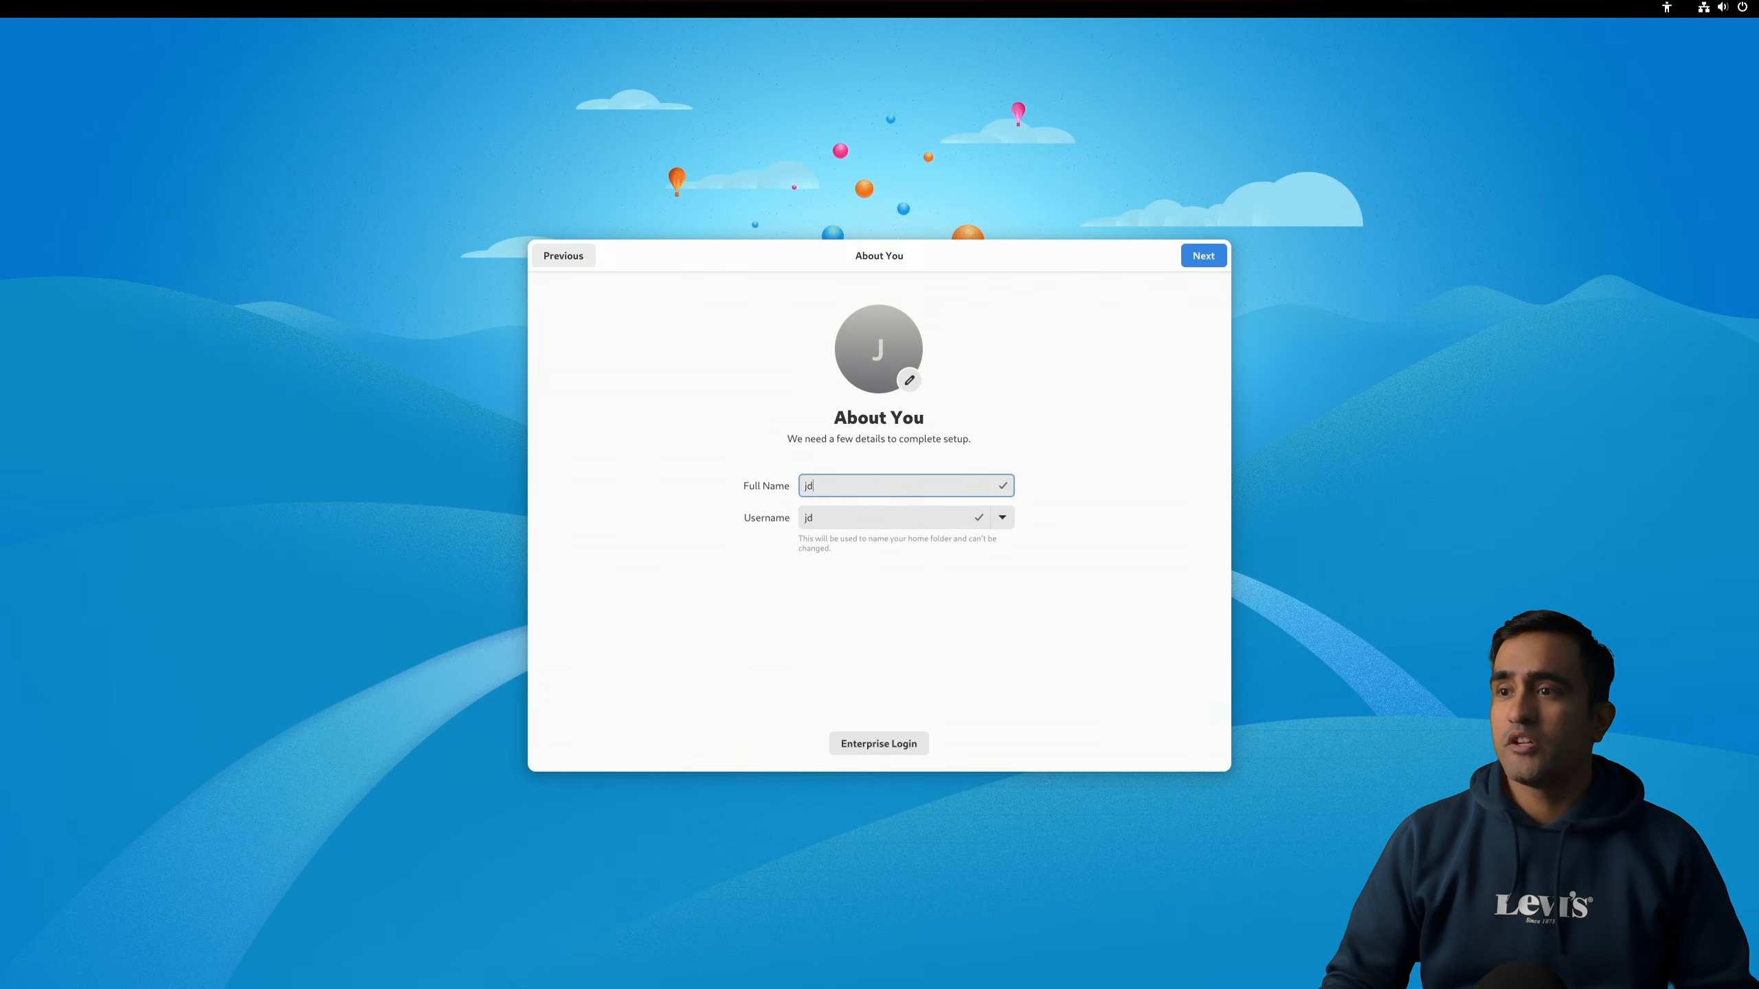
left_click(1204, 256)
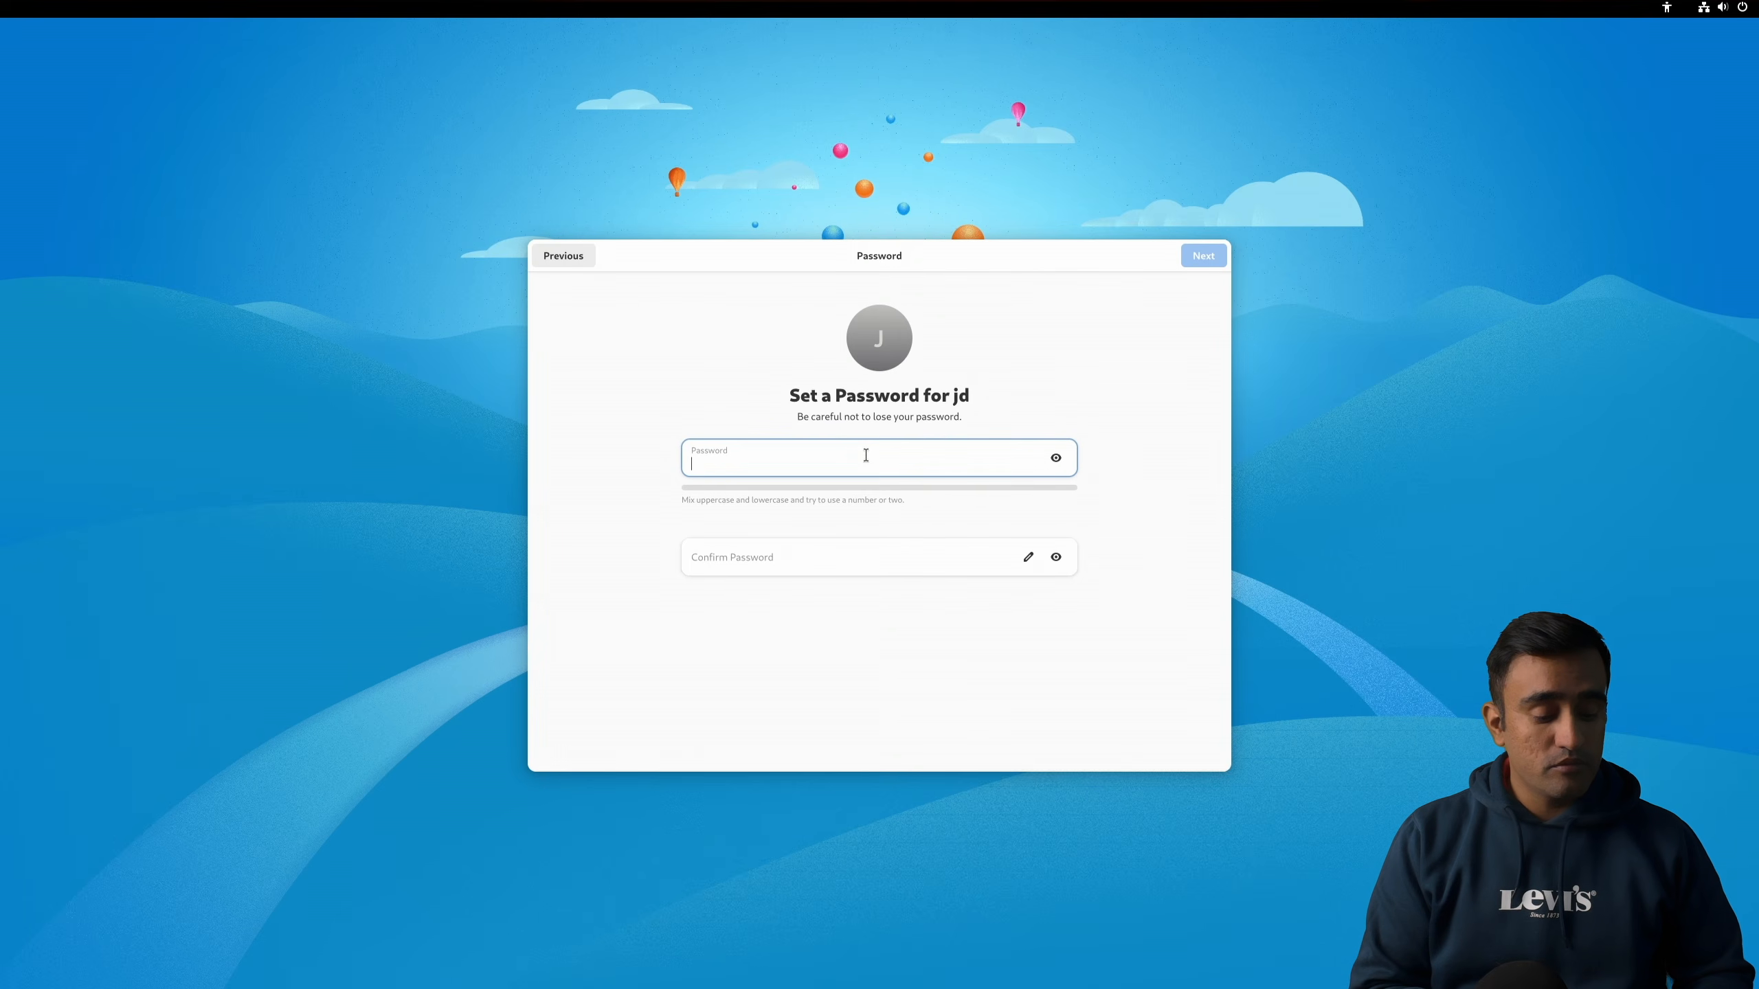
Step: Enter the account password and confirm it on the Password page, then continue
type("••••")
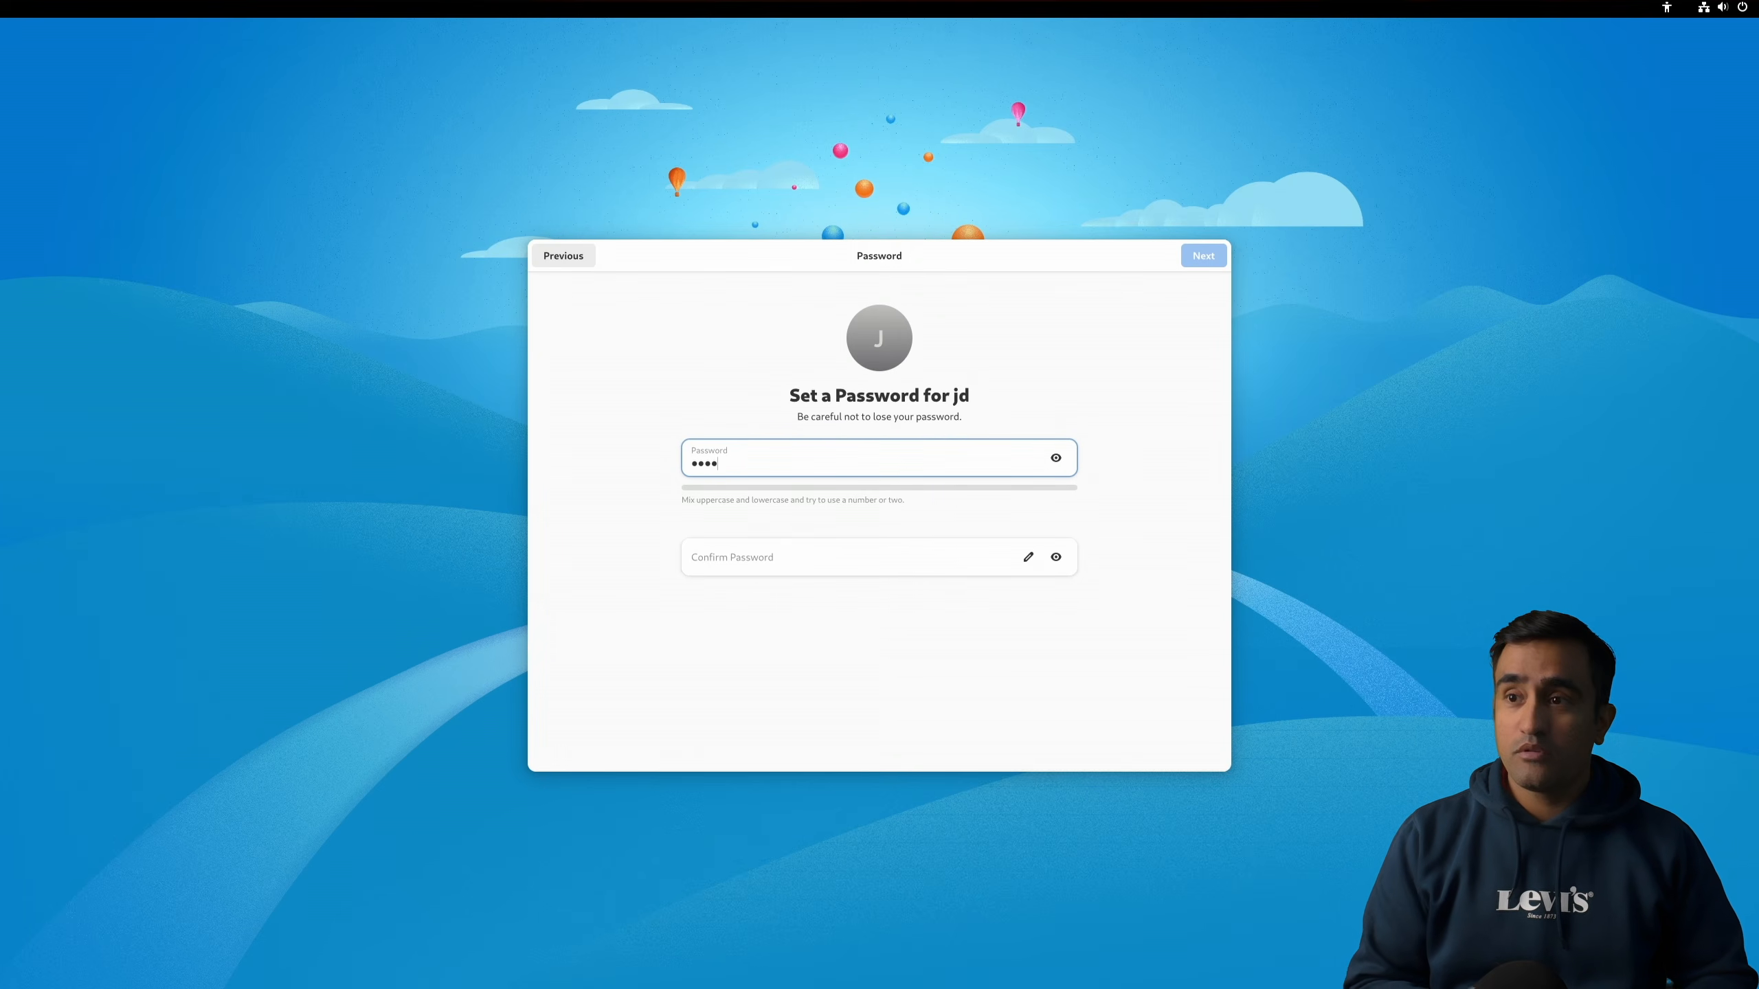
left_click(816, 561)
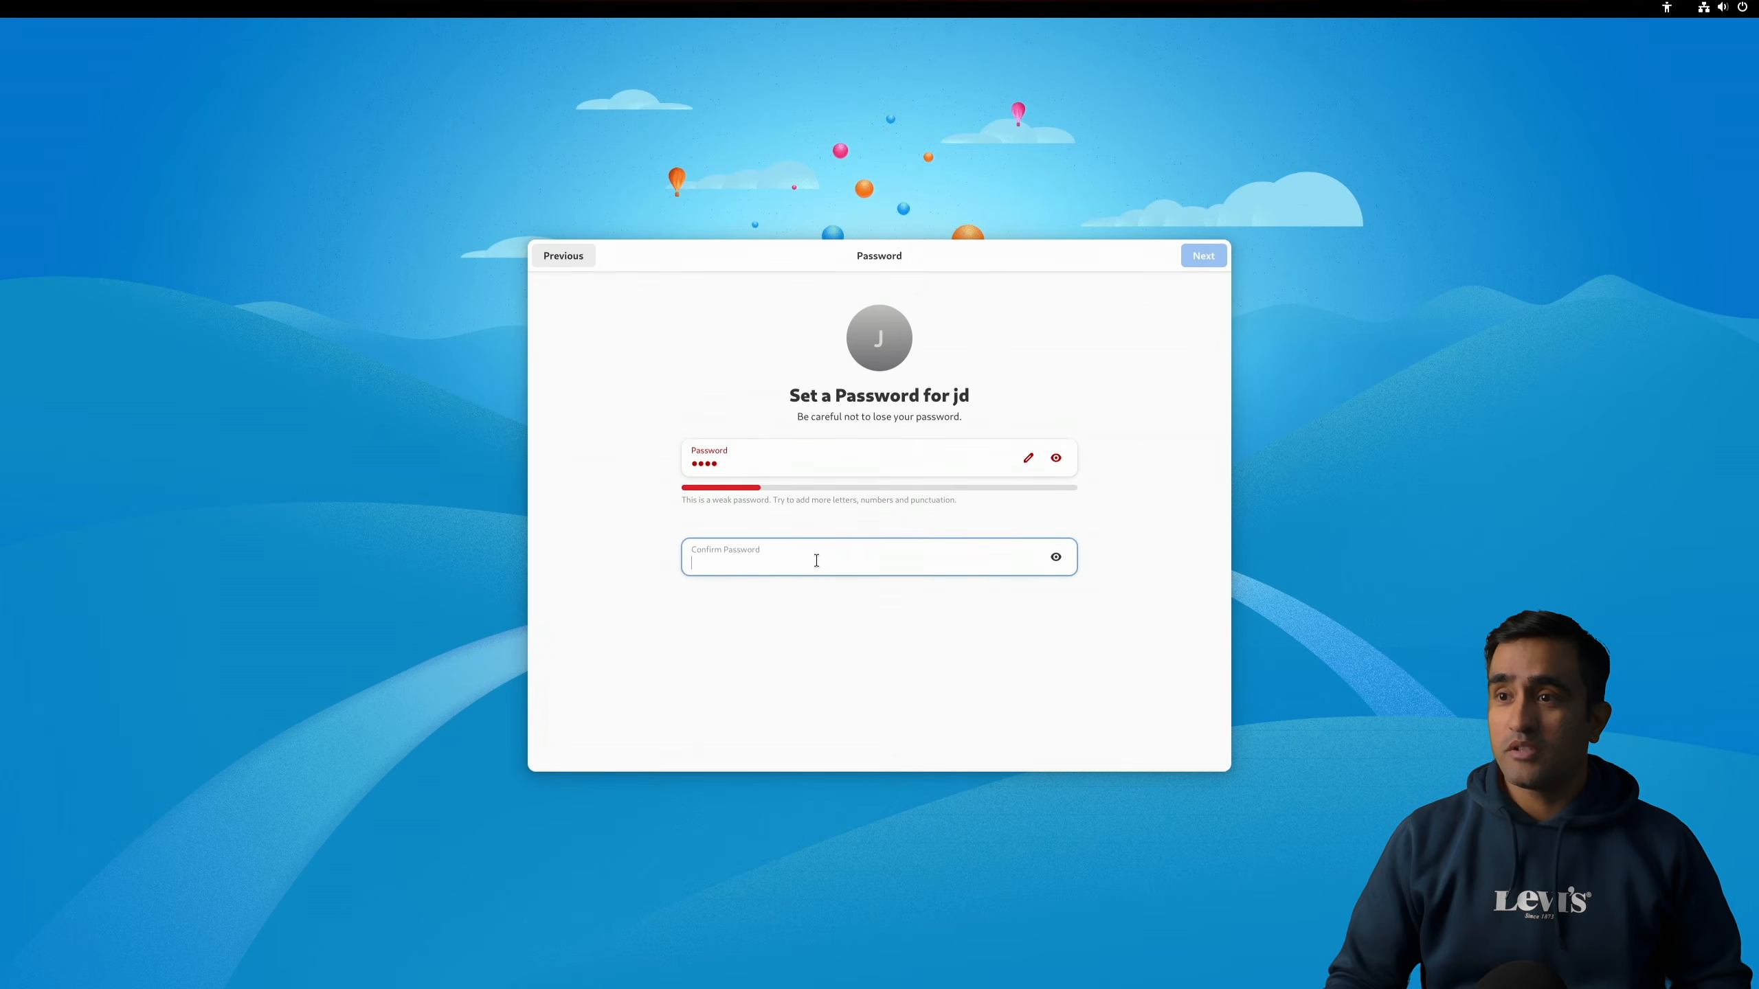
type("•••")
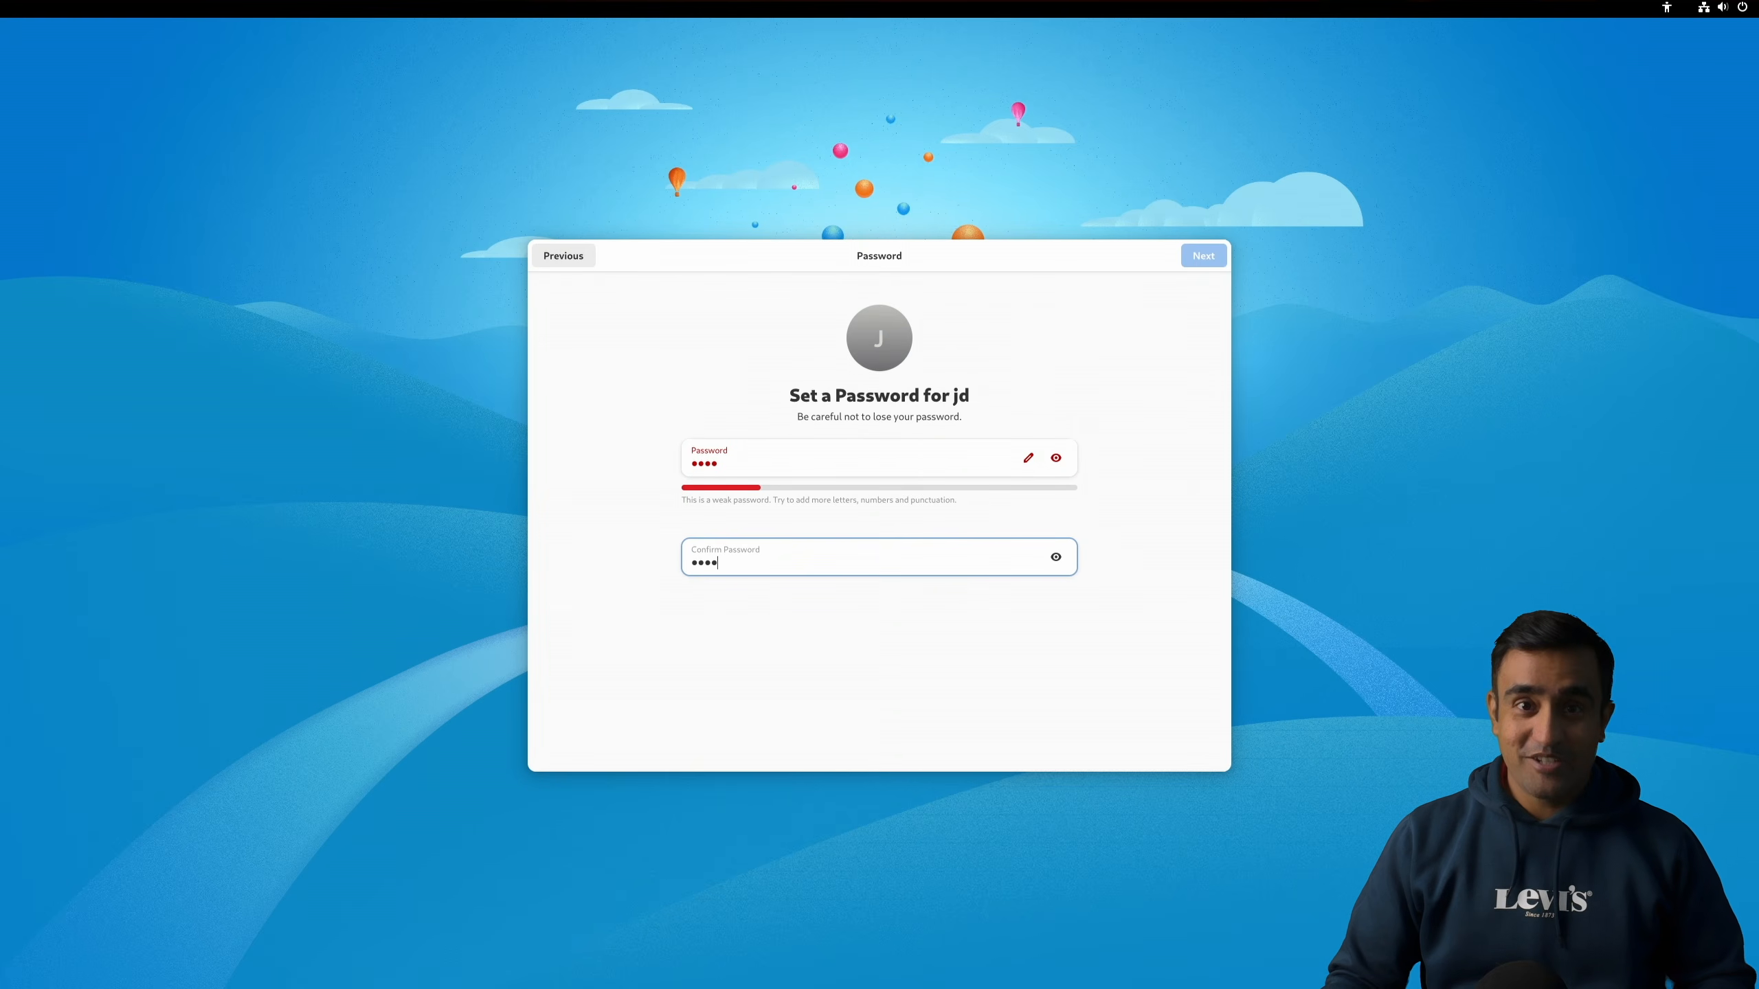
type("•")
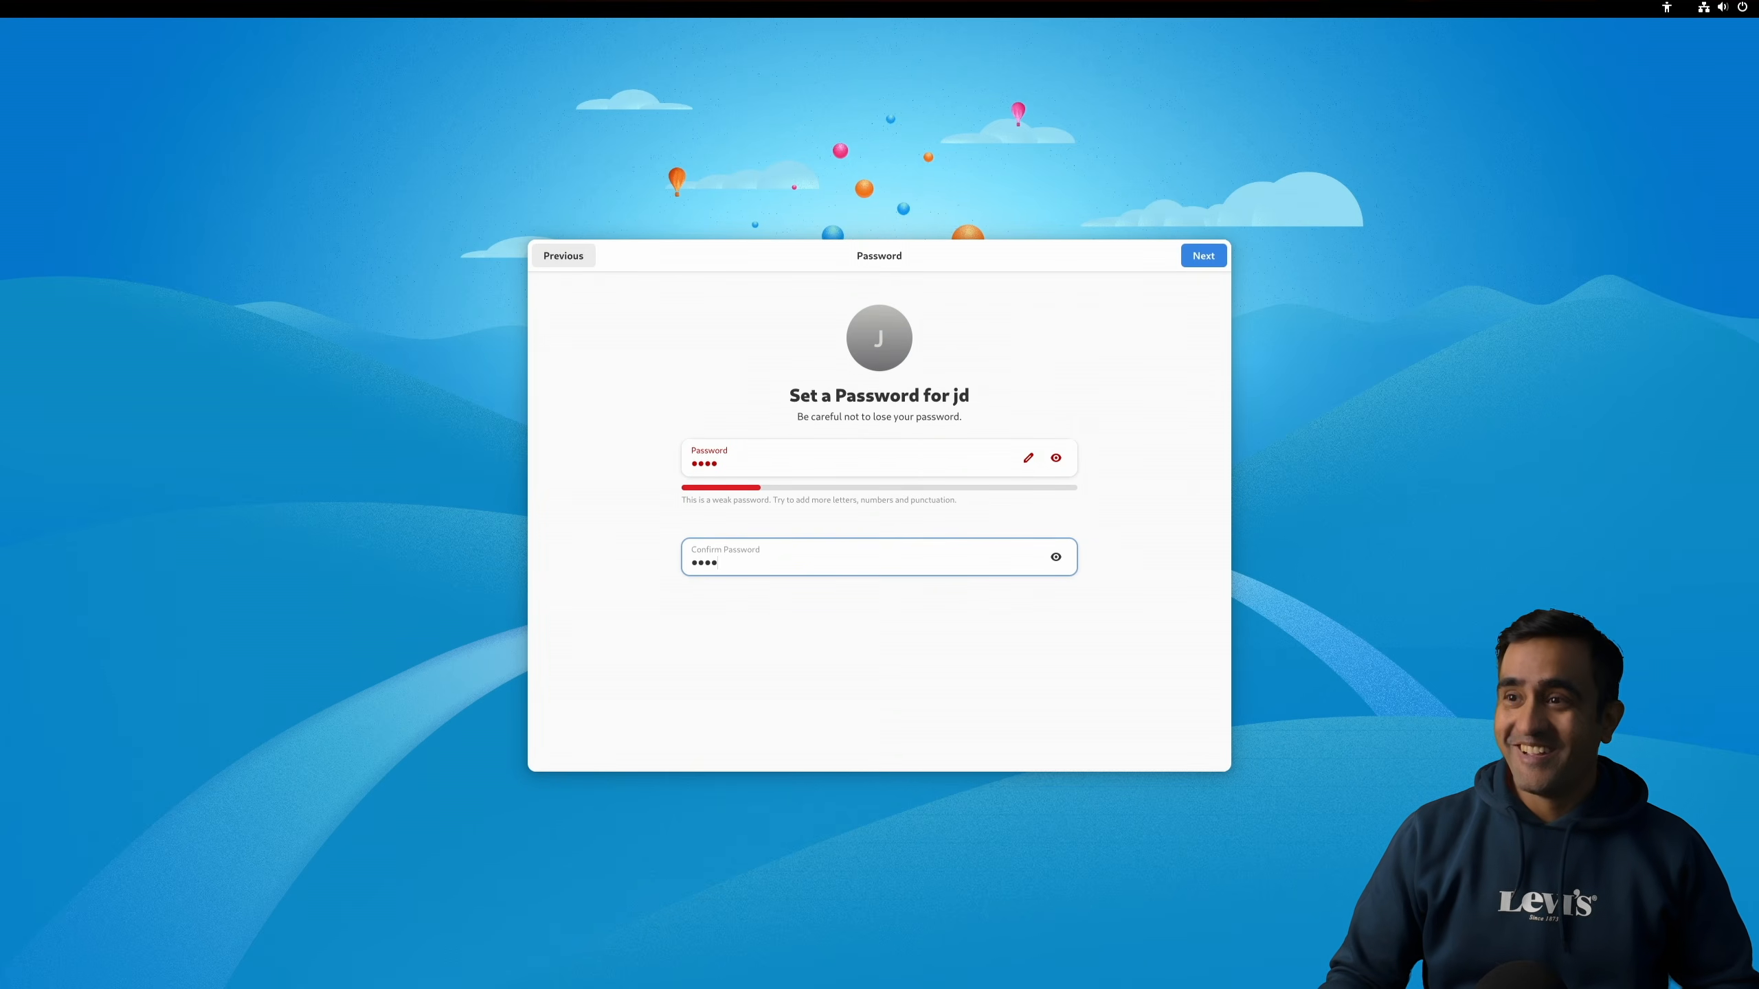
left_click(1206, 256)
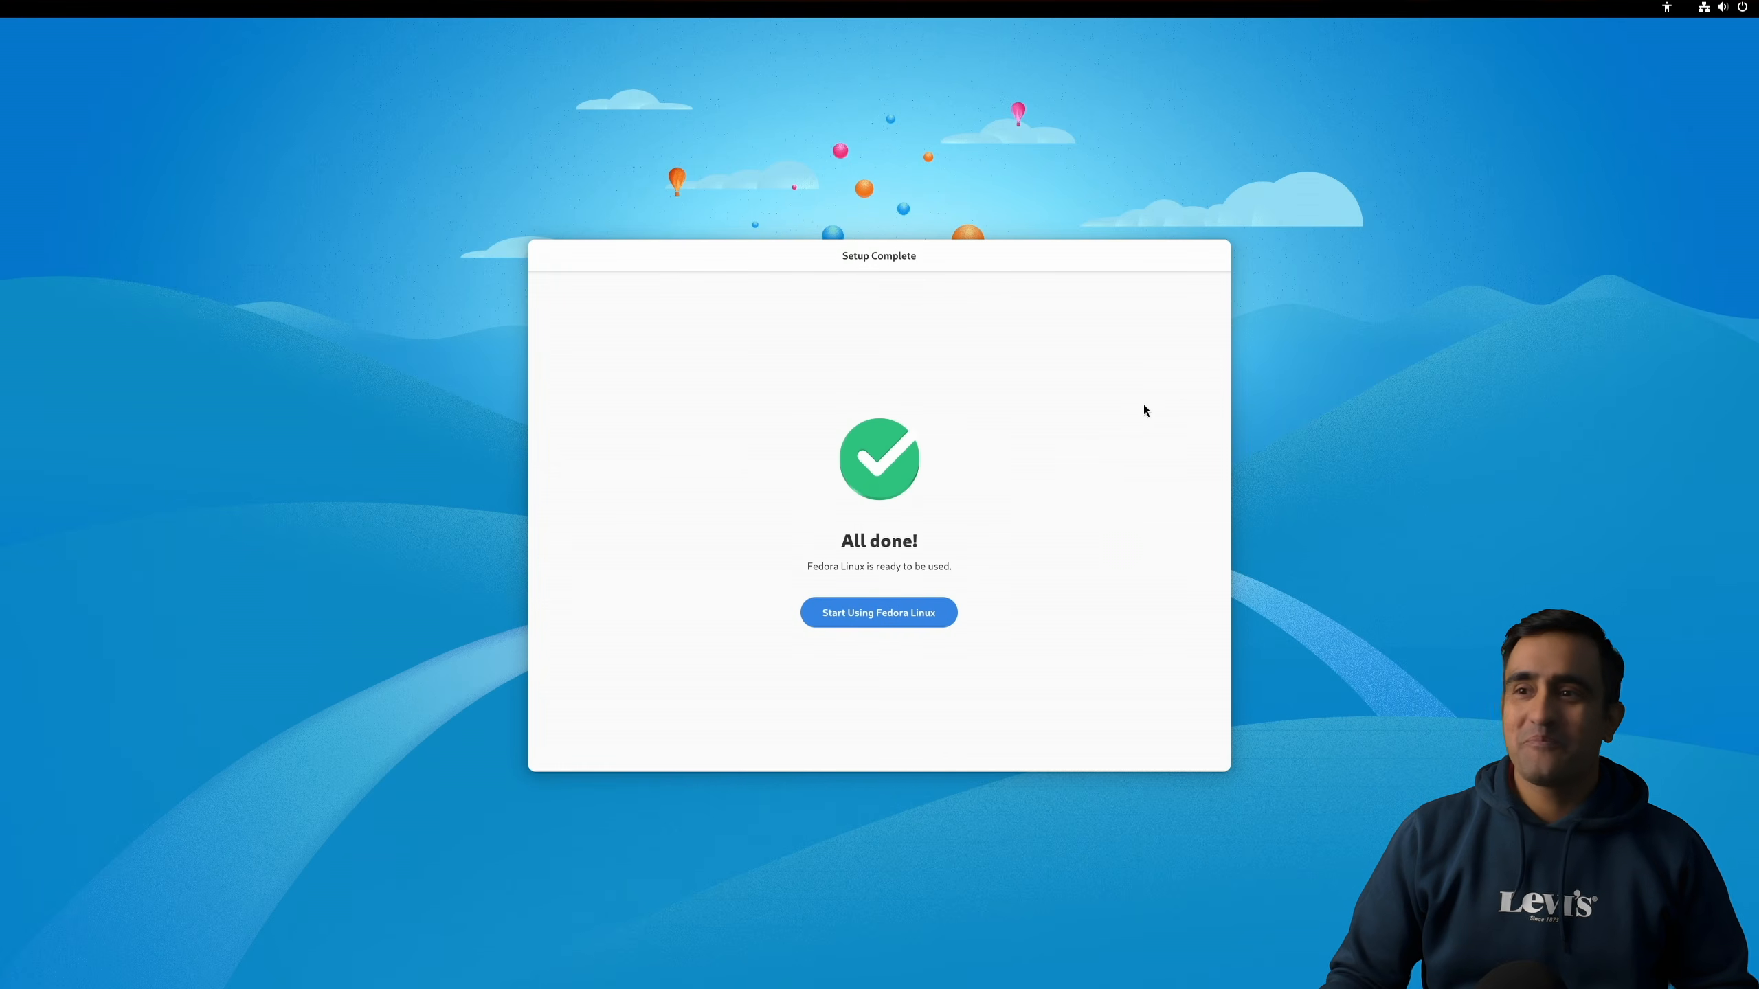
Step: Finish the setup by starting to use Fedora Linux, skipping the welcome tour, and closing the overview
left_click(907, 620)
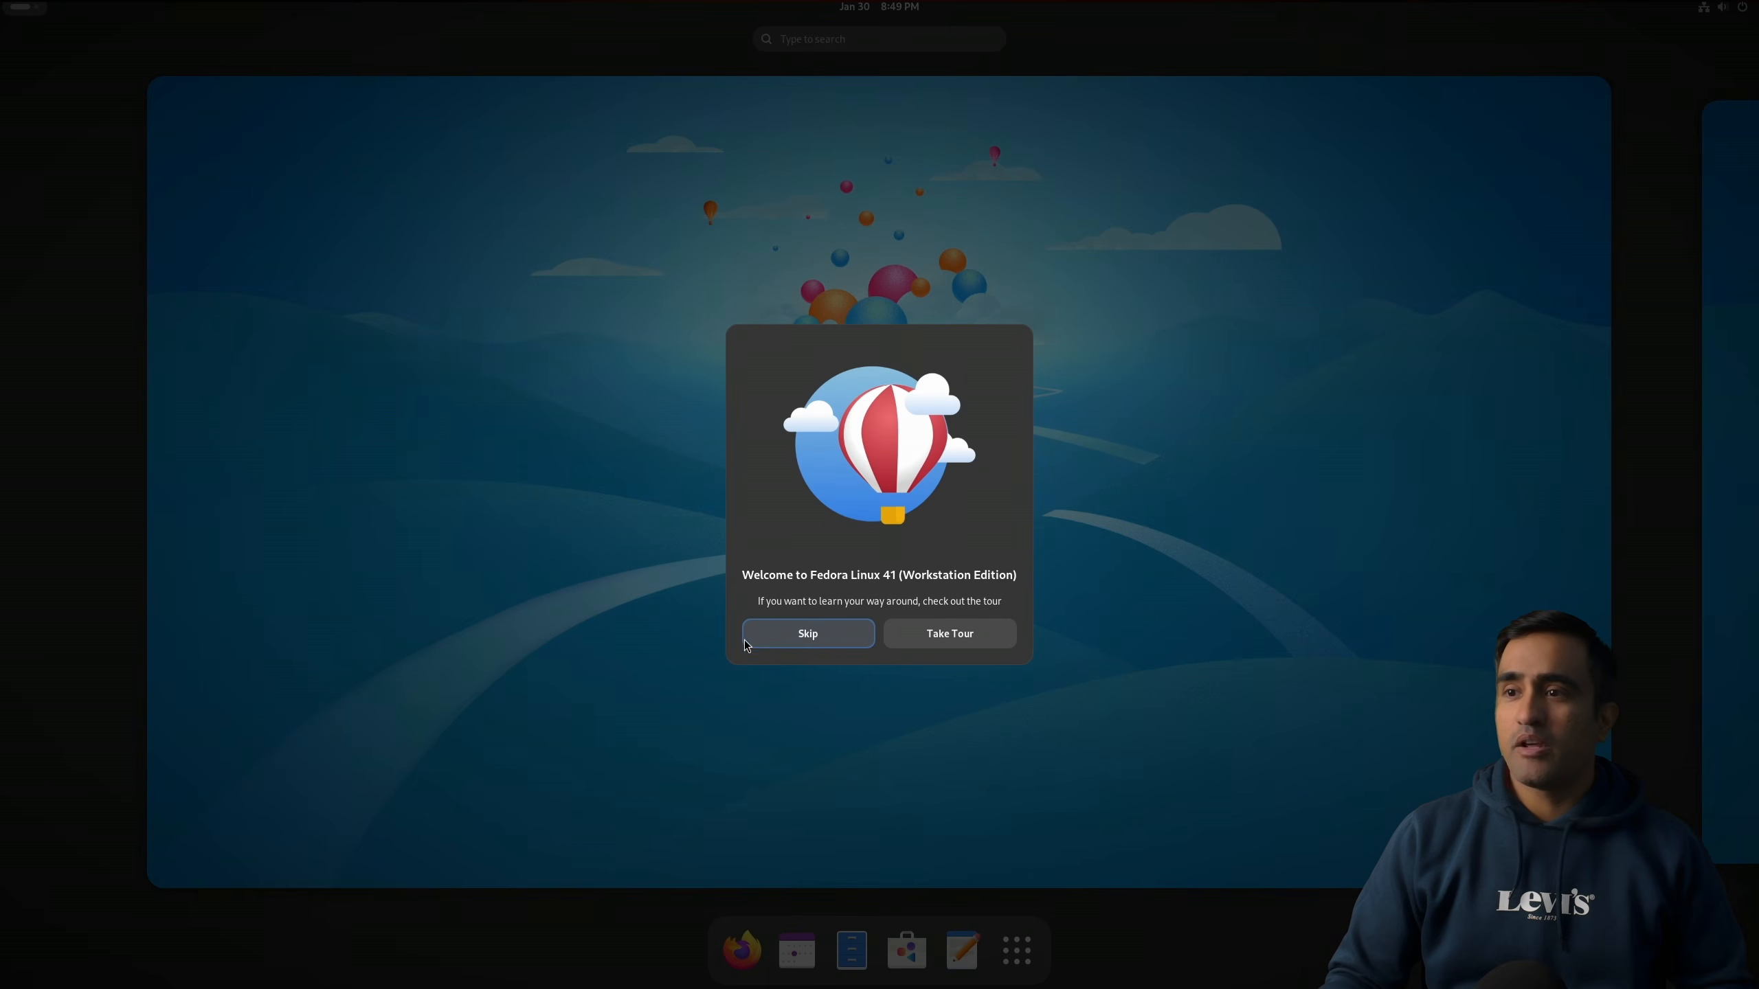
left_click(793, 642)
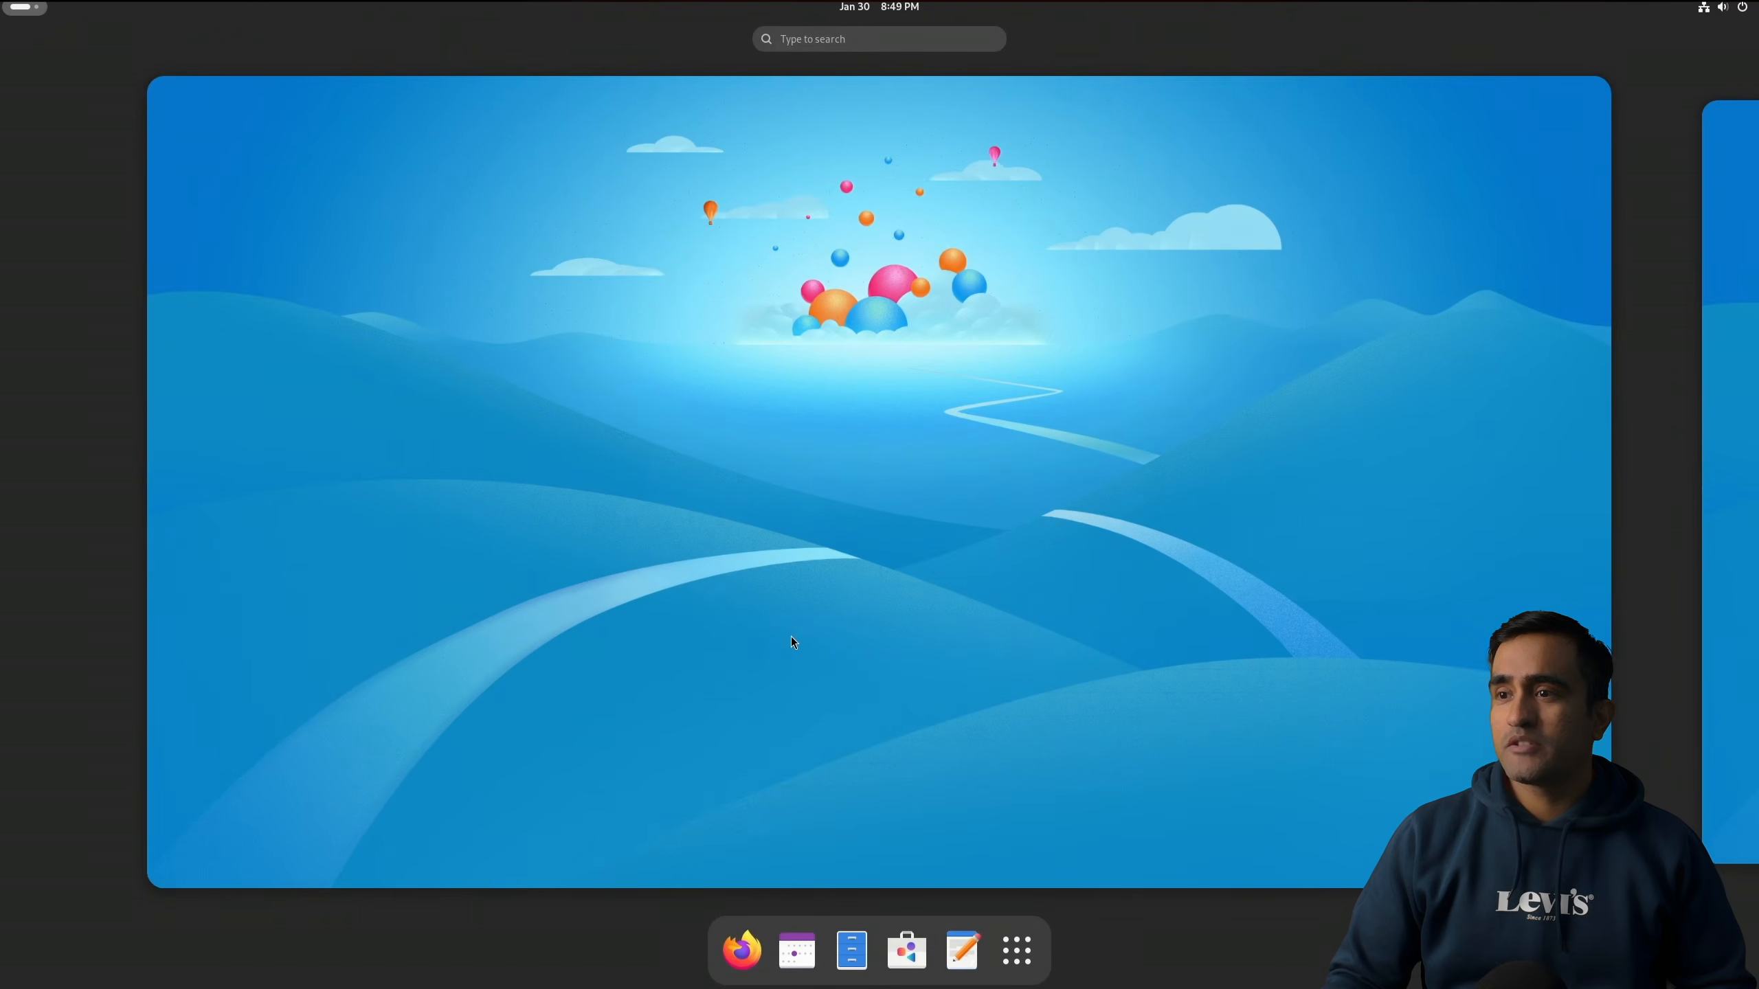
left_click(910, 533)
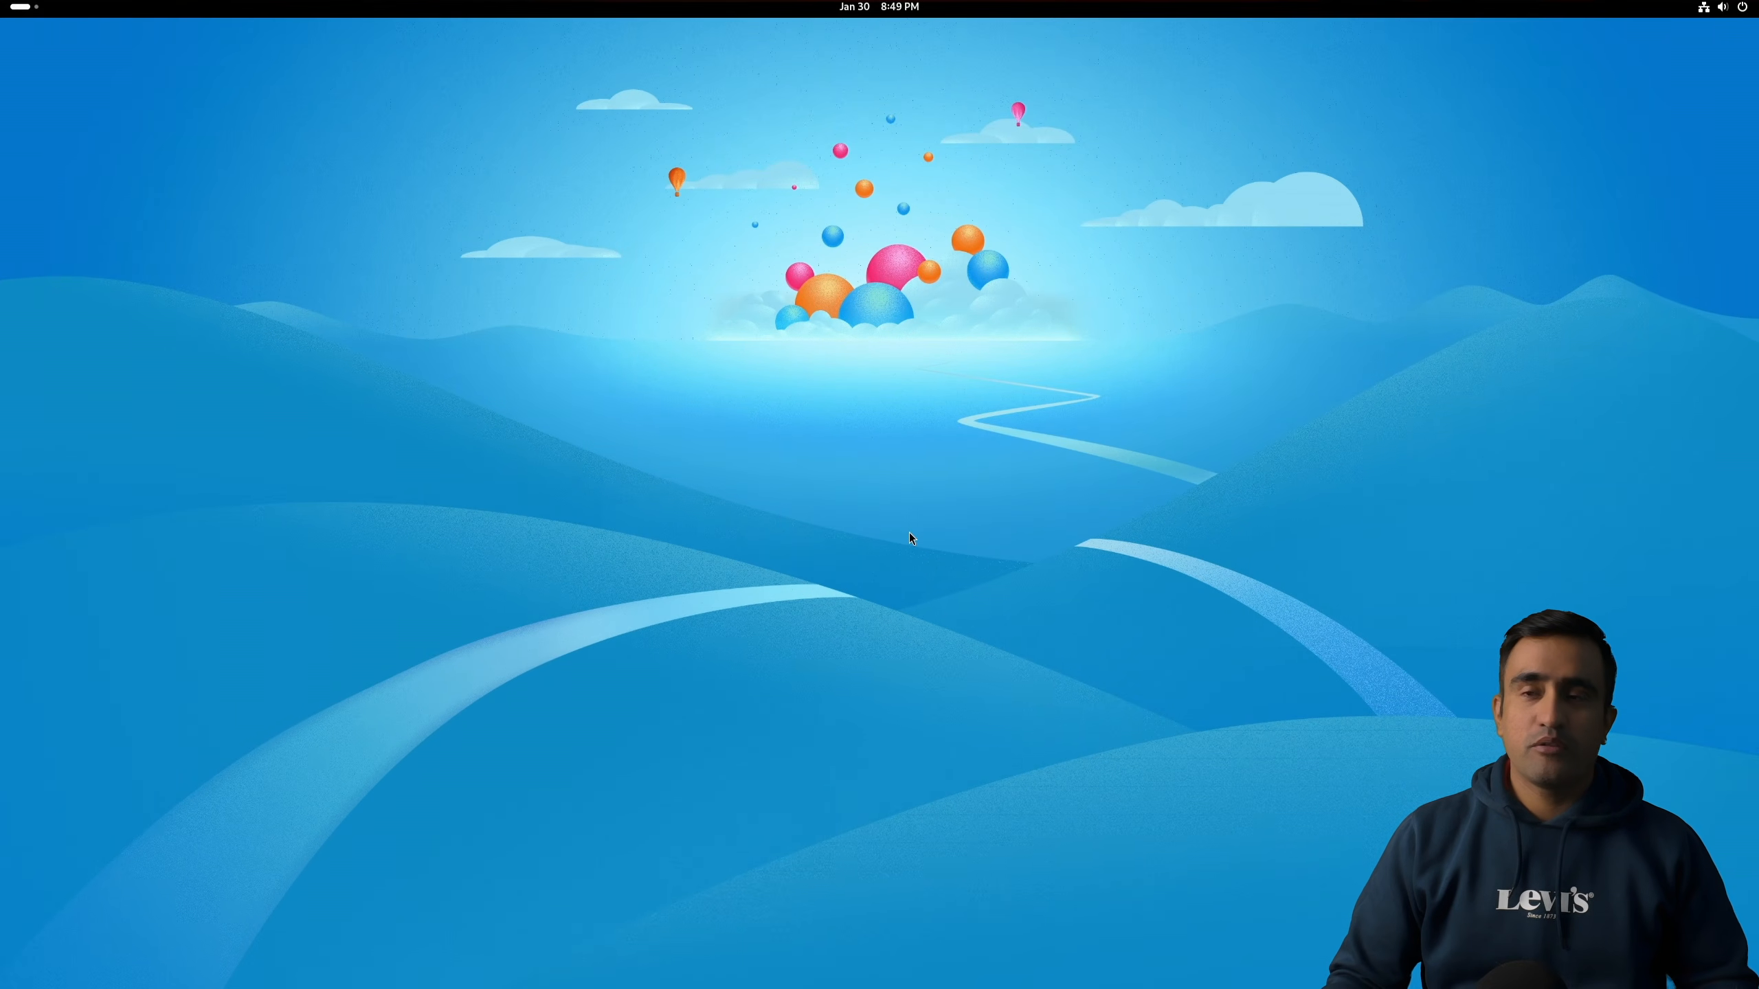